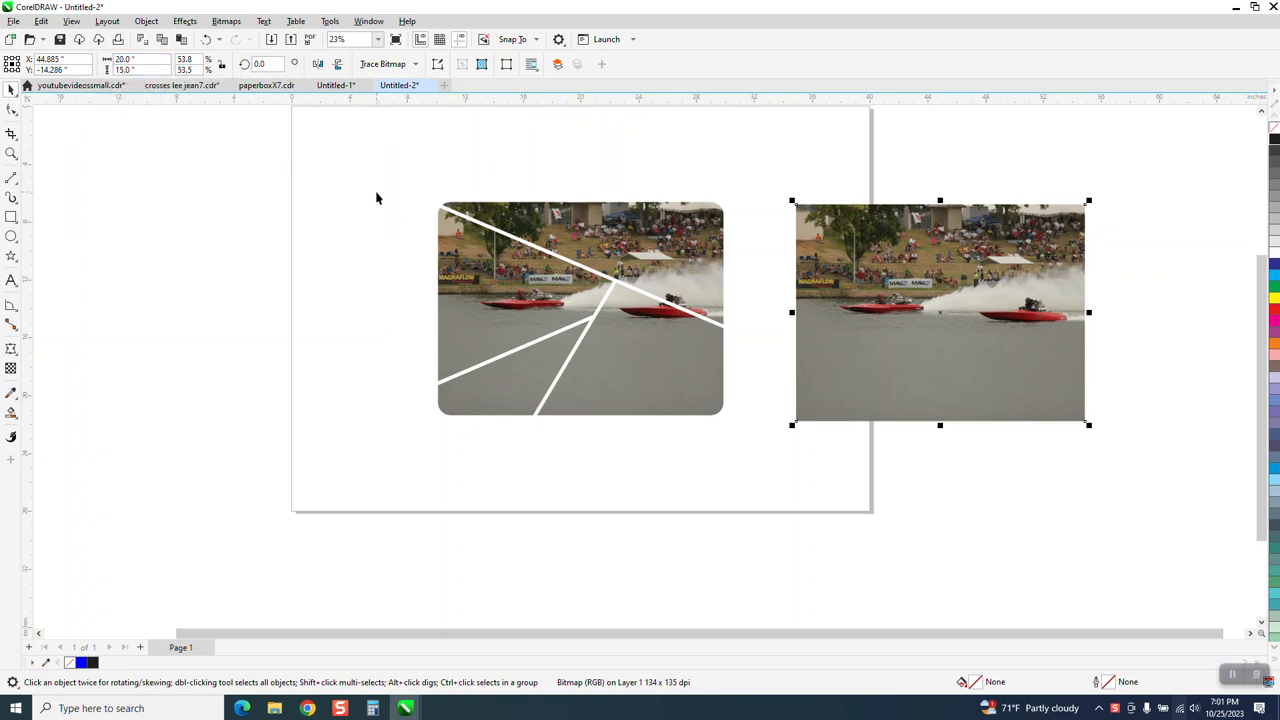
Step: Move the grouped sample photo off the page's upper-left area and draw a 20 by 15 inch rectangle in the cleared space
left_click_drag(552, 248, 313, 189)
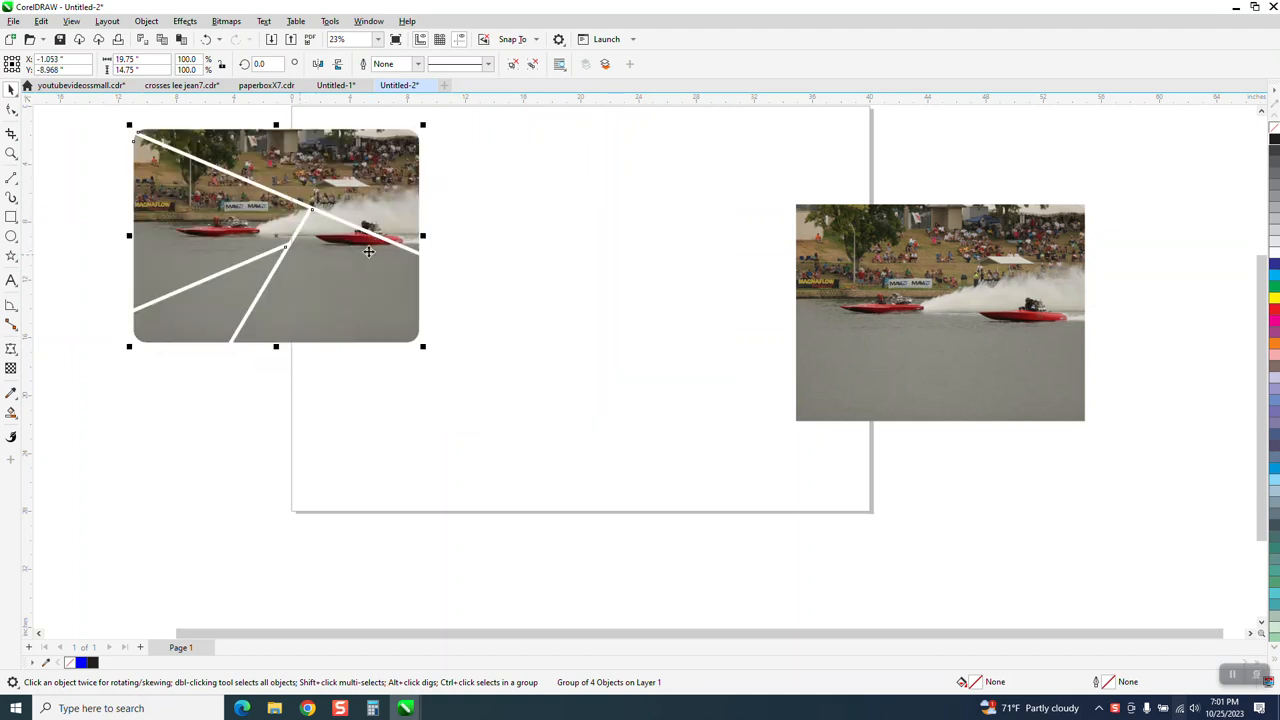
left_click_drag(306, 286, 280, 277)
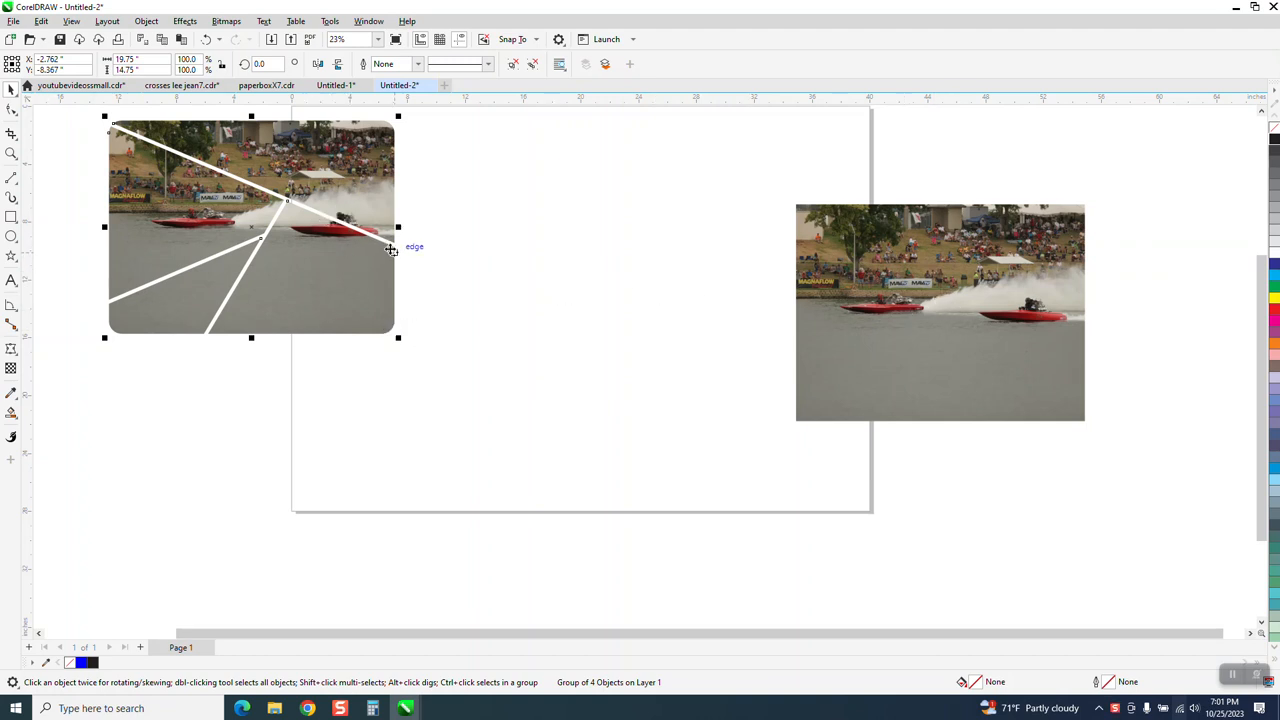
left_click(11, 219)
left_click_drag(448, 226, 752, 443)
type("20")
key("Tab")
type("15")
key("Return")
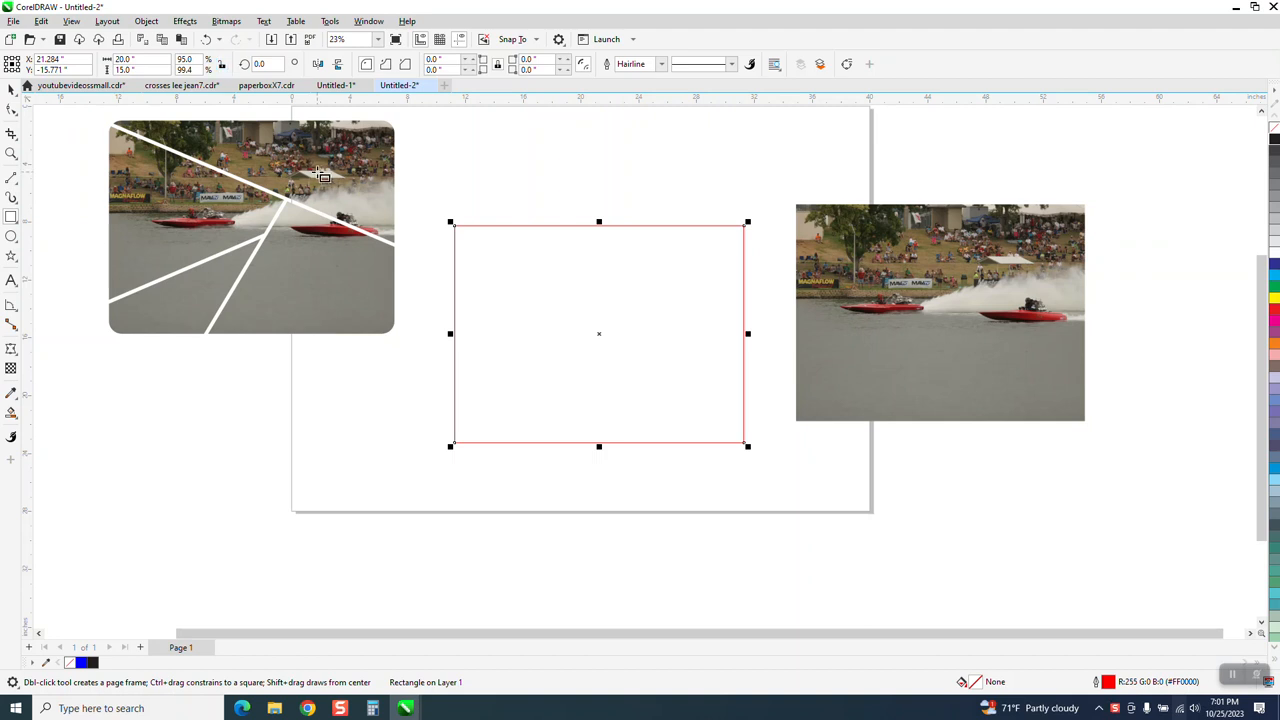
Step: Round all four corners of the rectangle with a 1 inch radius
left_click(451, 60)
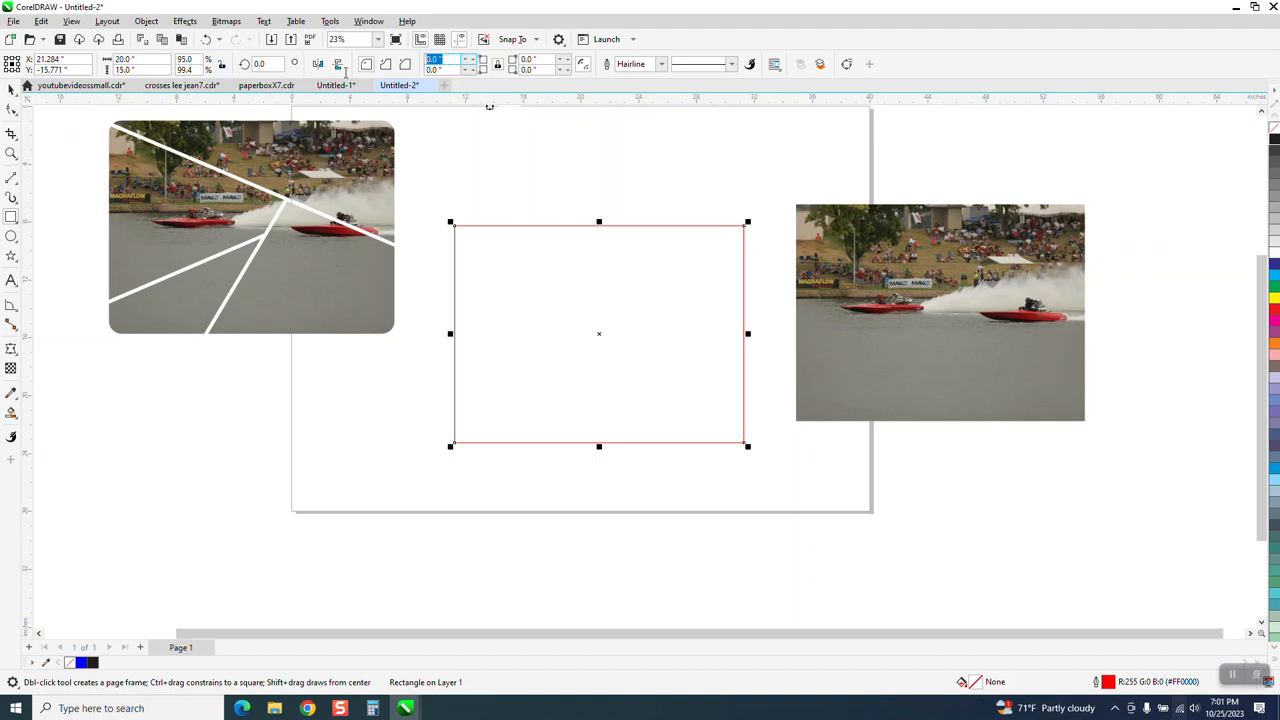
type("1")
key("Return")
left_click(11, 90)
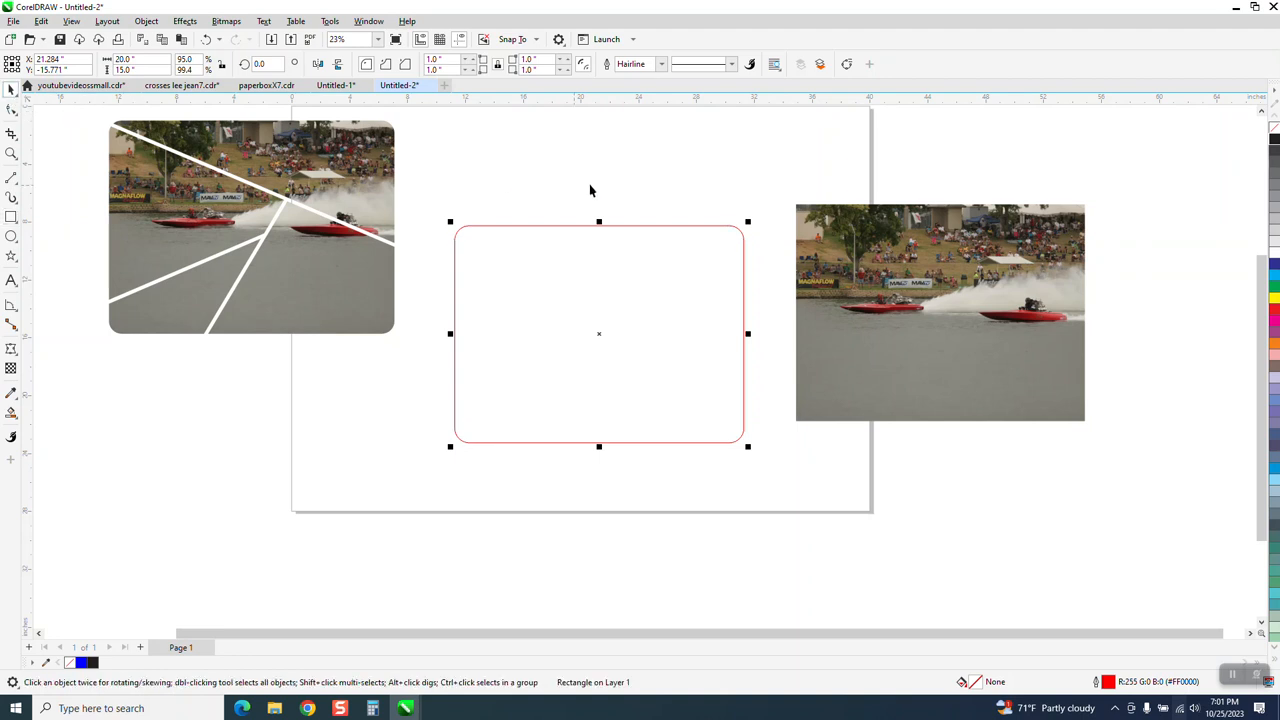
Step: Centre the rounded rectangle on the page and place a duplicate 20 inches below it
scroll(590, 210, "down", 2)
key("p")
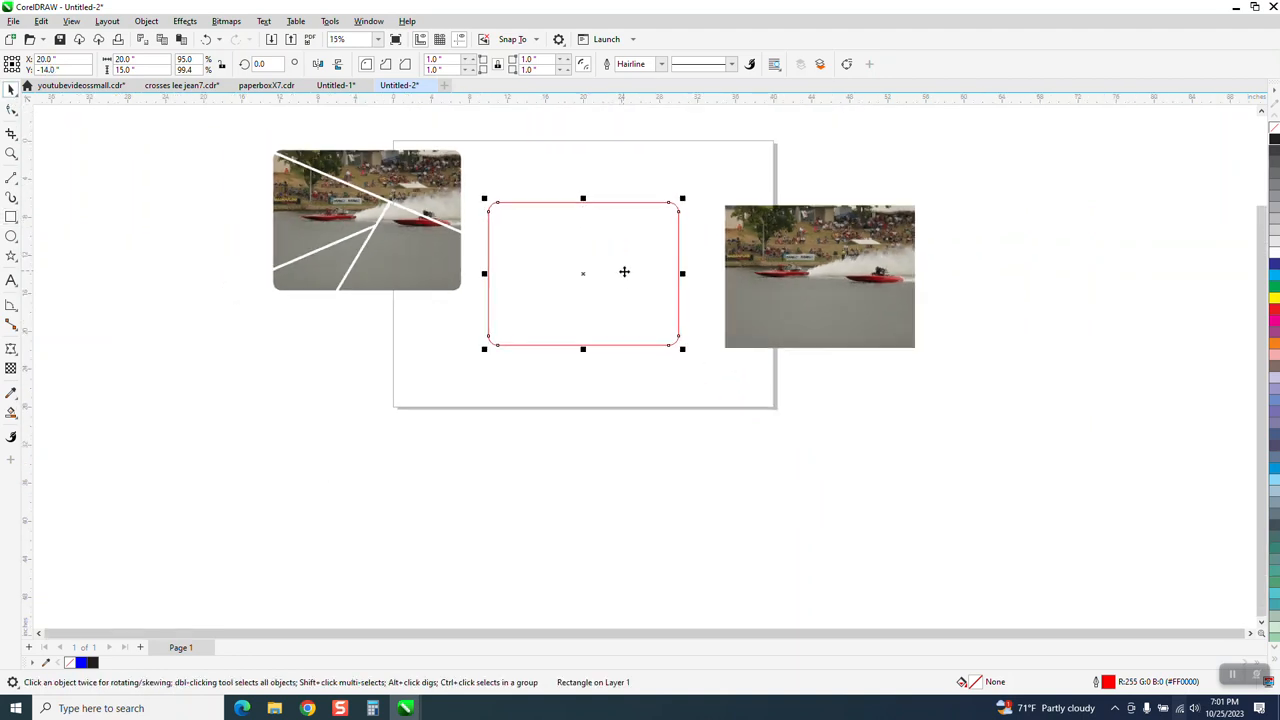
key("ctrl+d")
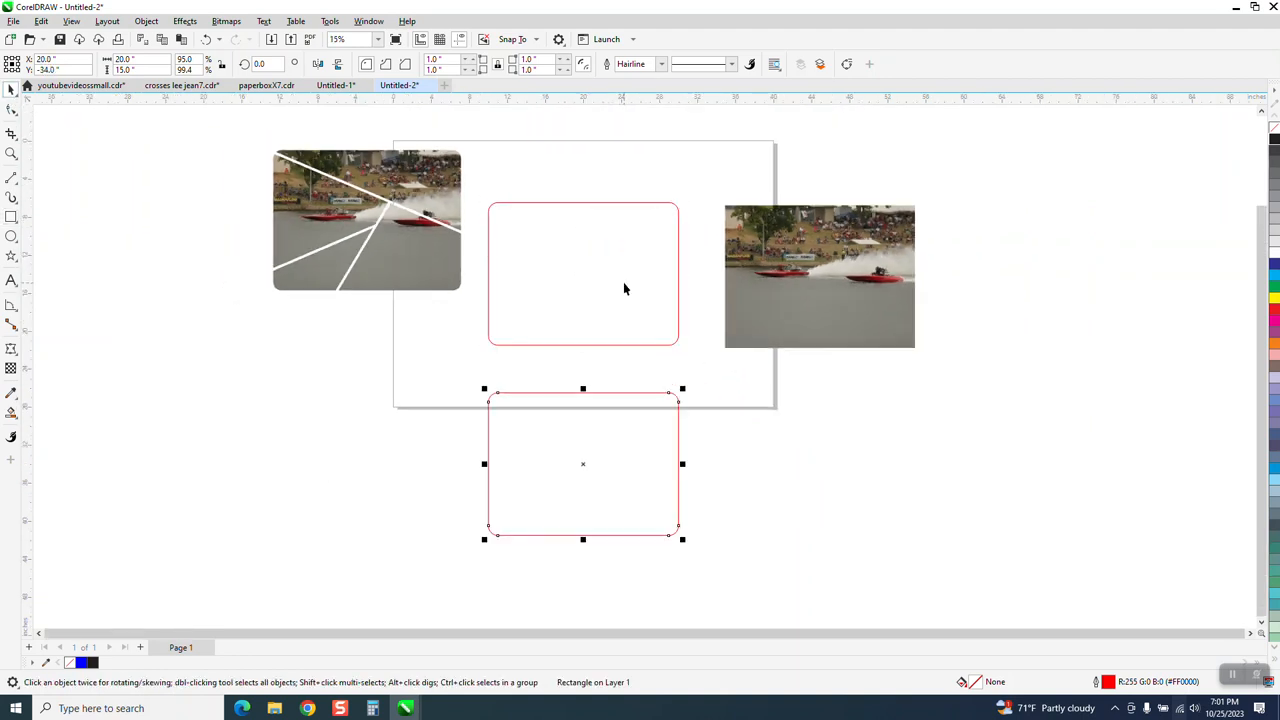
Step: Move the uncut boat photo onto the page and centre it so it lines up with the rounded rectangle
left_click(677, 291)
left_click(10, 153)
left_click_drag(503, 197, 677, 389)
right_click(443, 388)
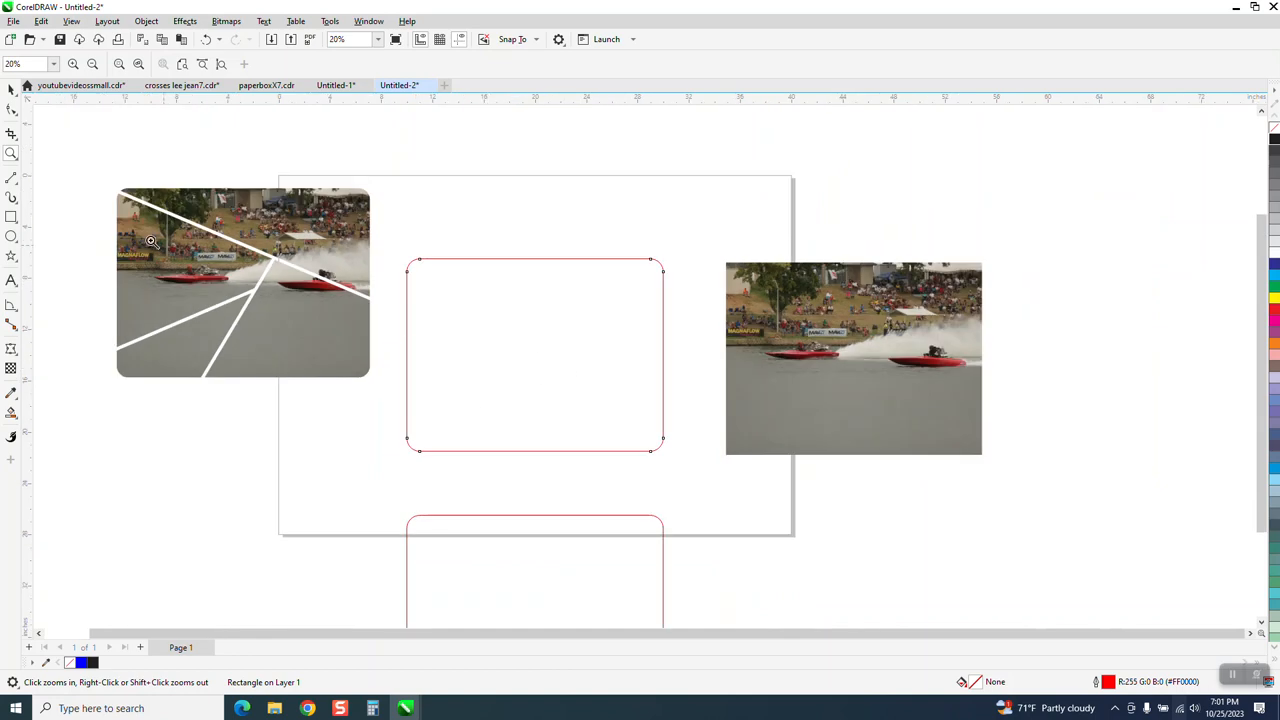
left_click(11, 88)
left_click(797, 373)
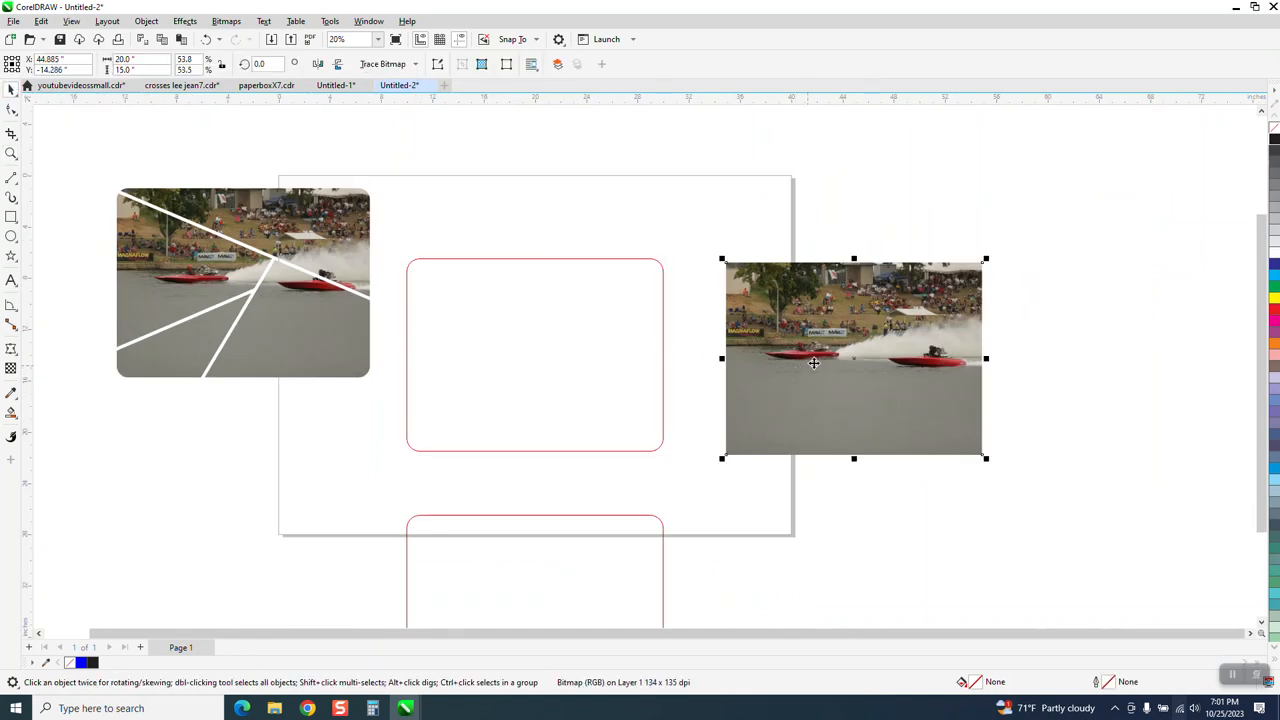
key("Left")
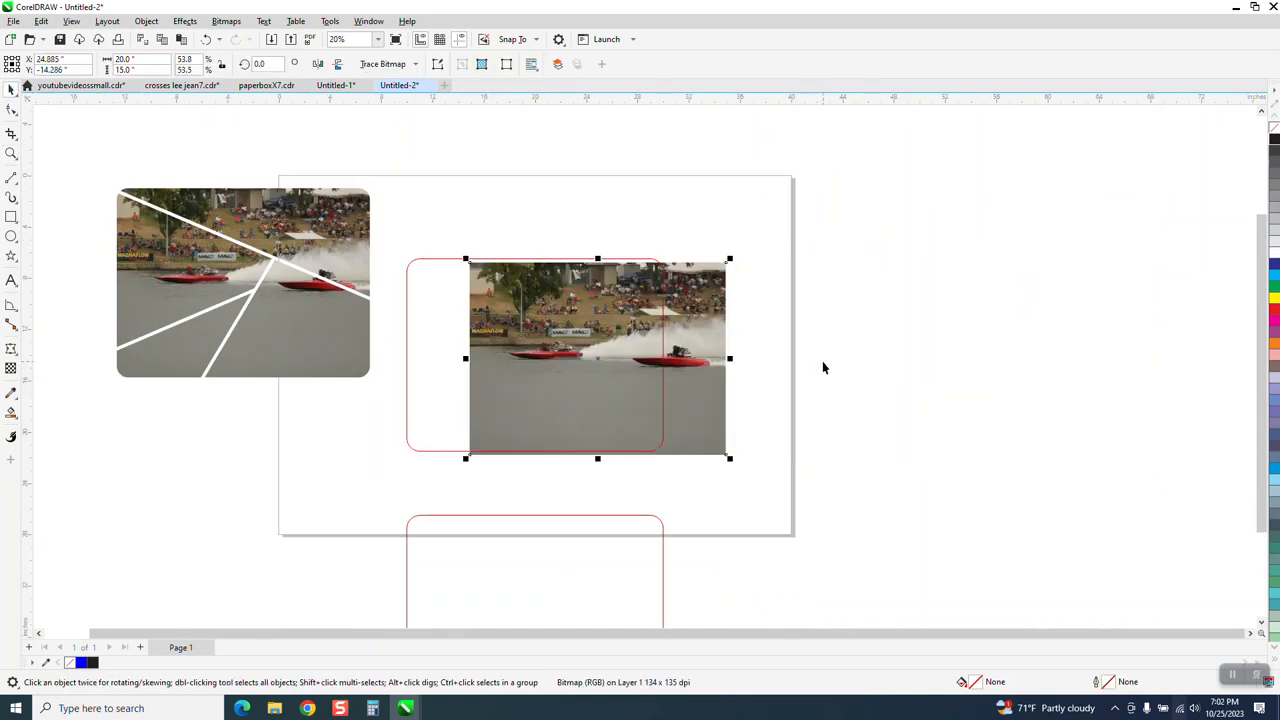
key("p")
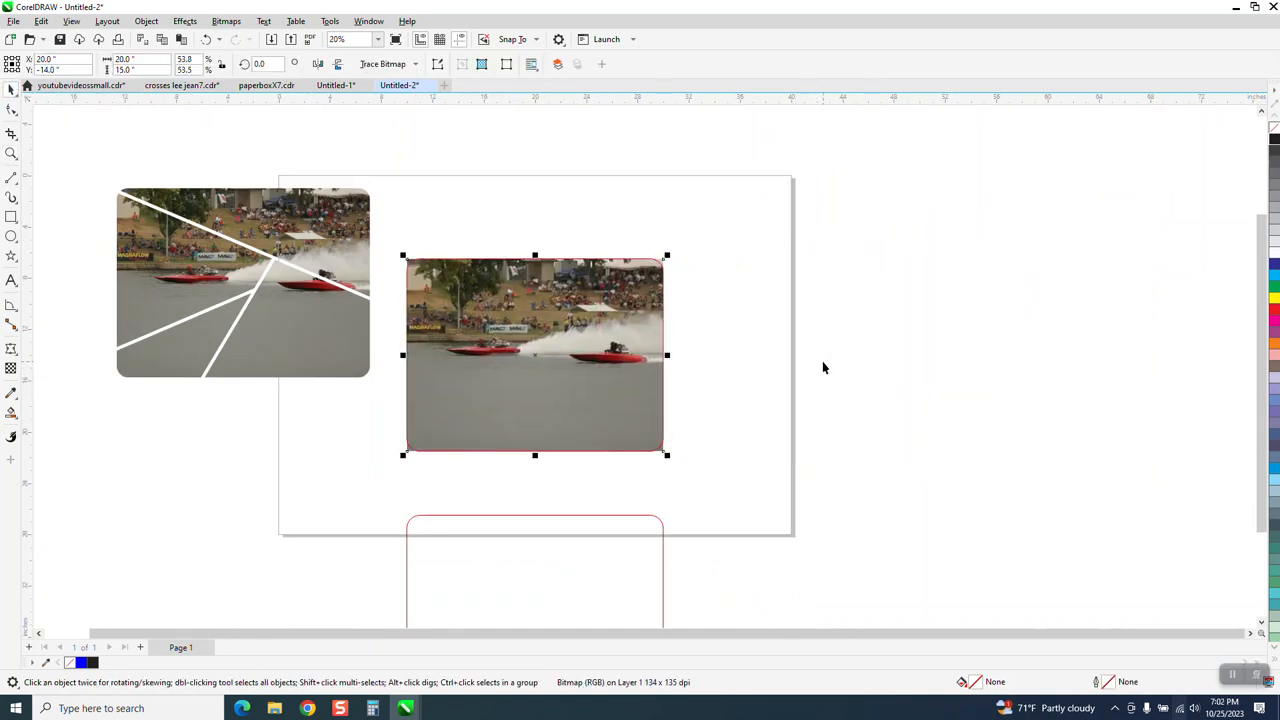
Step: Draw four 2-Point Lines across the photo: one long diagonal from the upper-left corner to the right edge, plus three branches forming jigsaw-like sections
left_click(11, 153)
left_click_drag(370, 228, 795, 497)
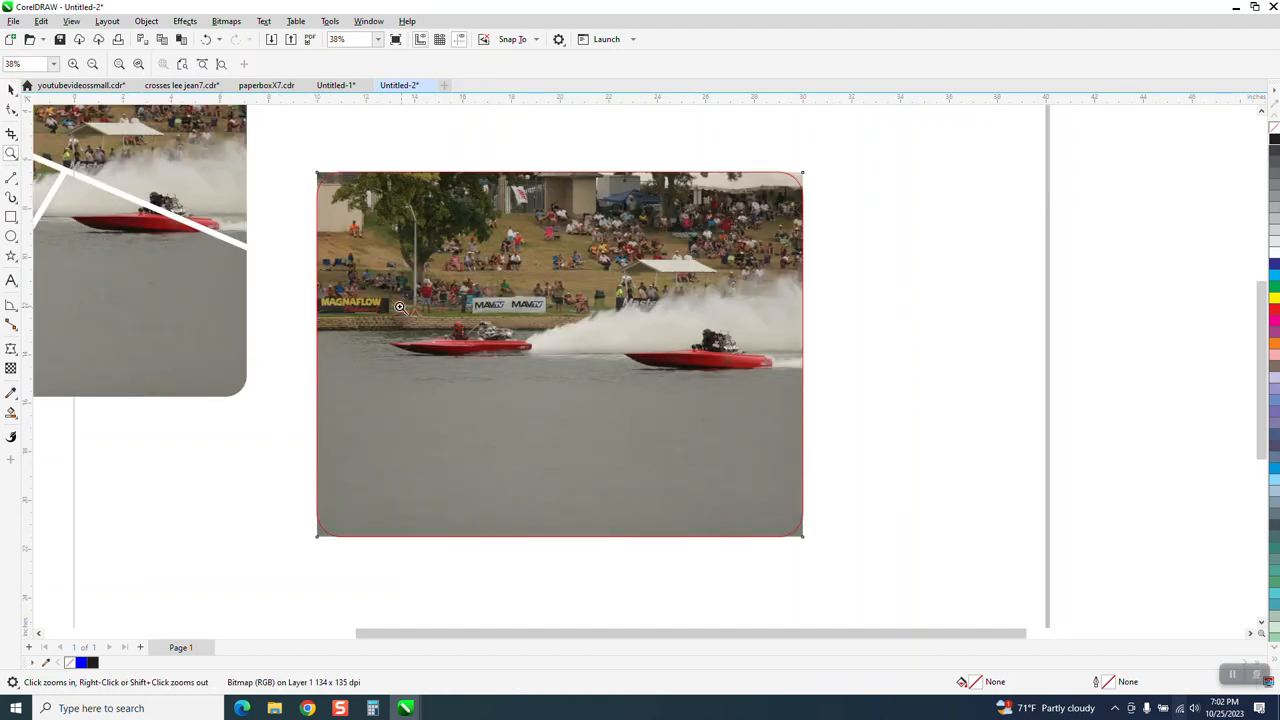
left_click(18, 184)
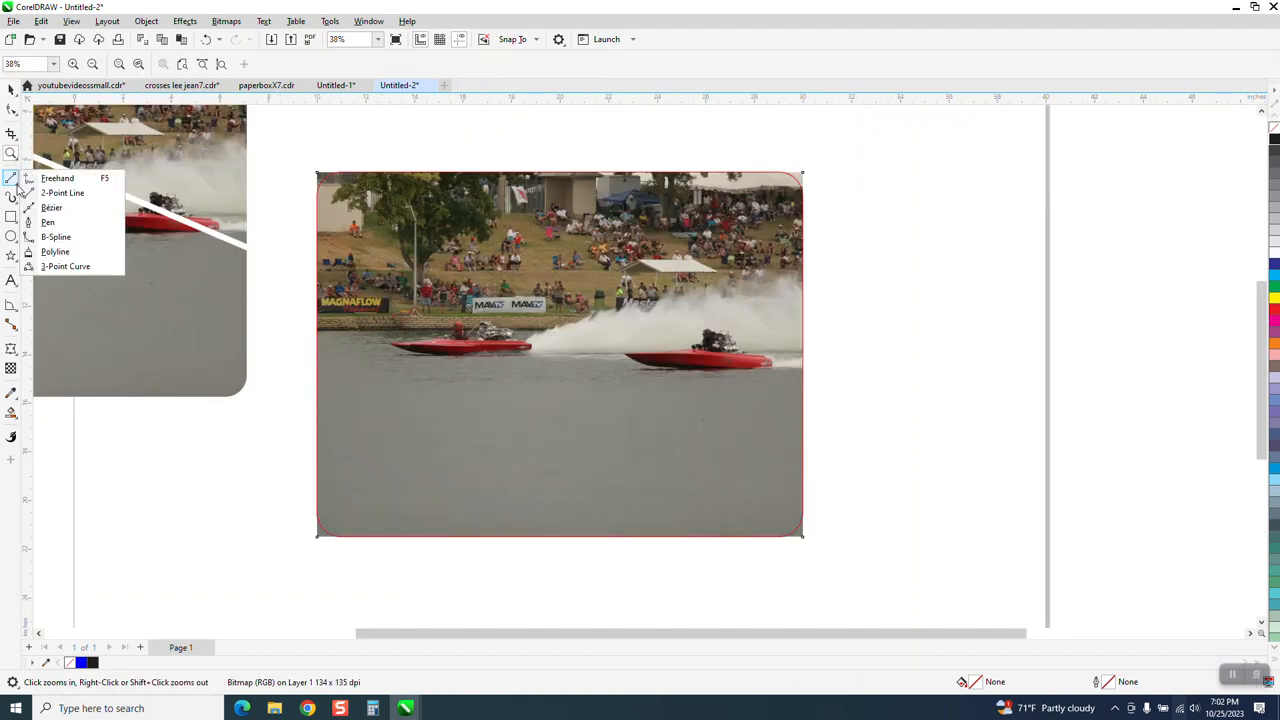
left_click(50, 190)
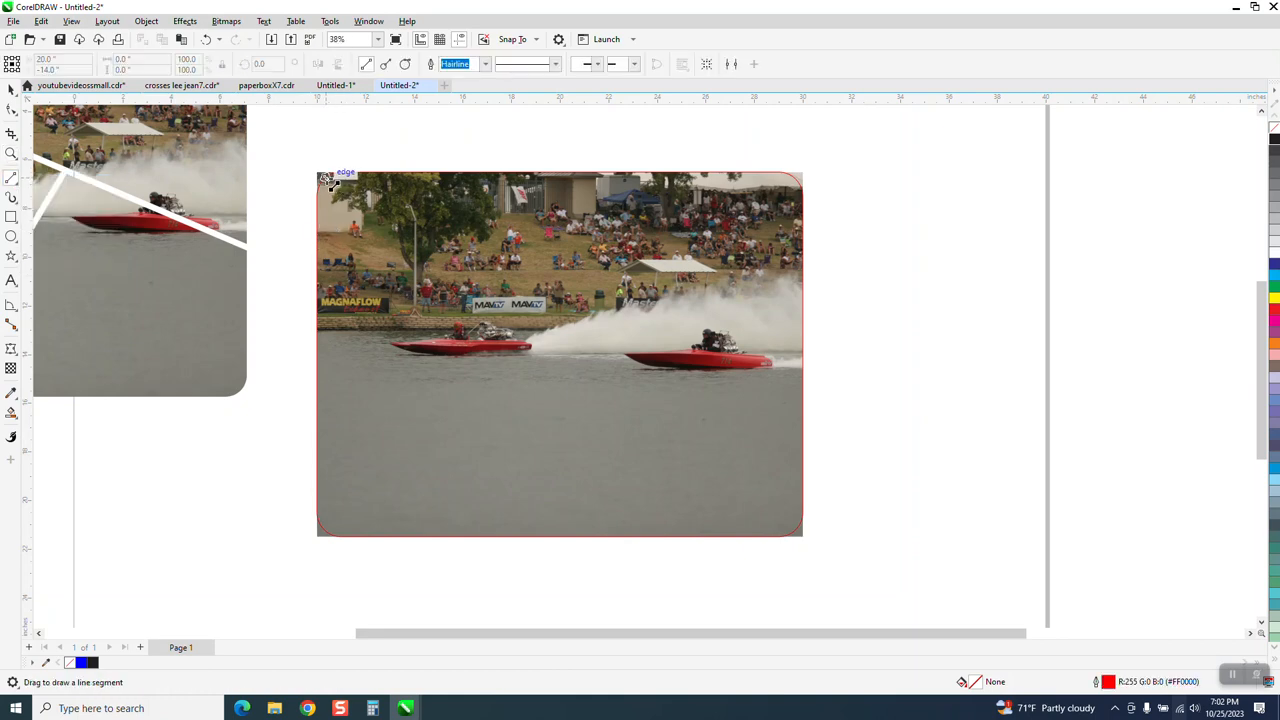
left_click_drag(321, 175, 802, 463)
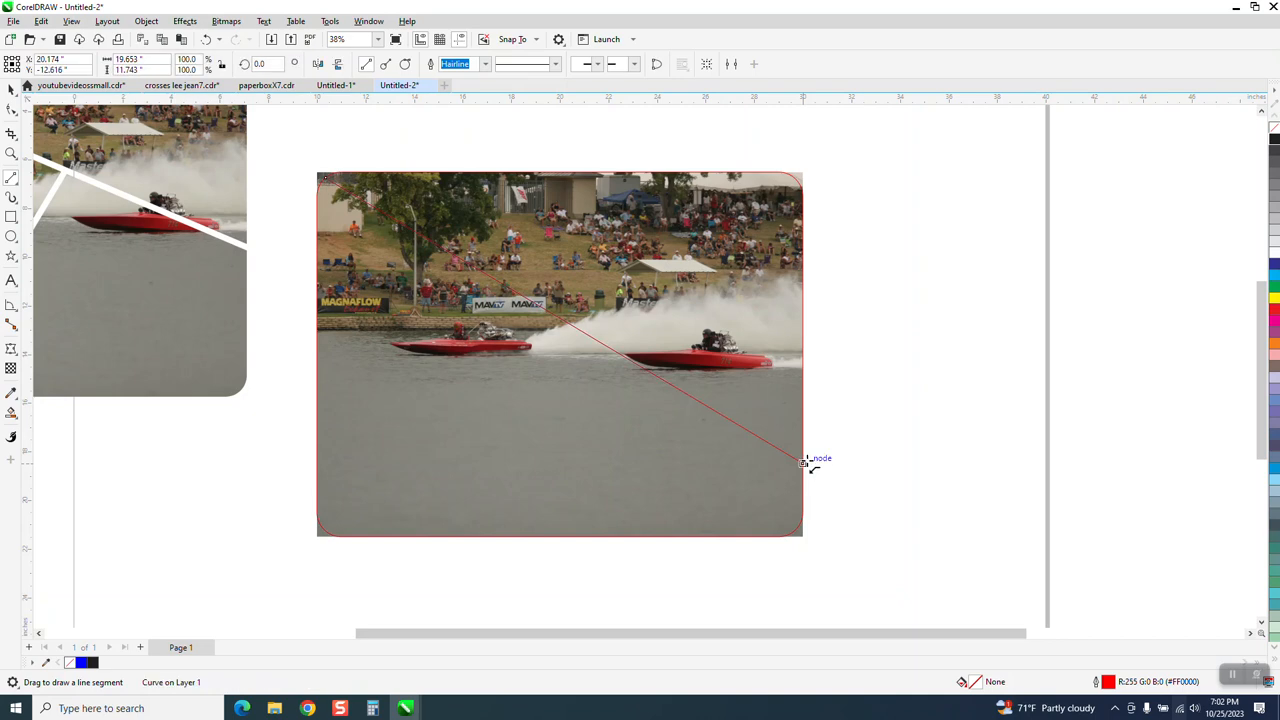
left_click_drag(799, 177, 596, 339)
left_click_drag(565, 323, 437, 535)
mouse_move(500, 430)
left_mouse_down()
mouse_move(400, 390)
mouse_move(317, 330)
left_mouse_up()
Step: Shift the photo 40 inches to the right, leaving the rounded rectangle centred around the dividing lines
left_click(11, 89)
left_click(334, 131)
left_click(443, 224)
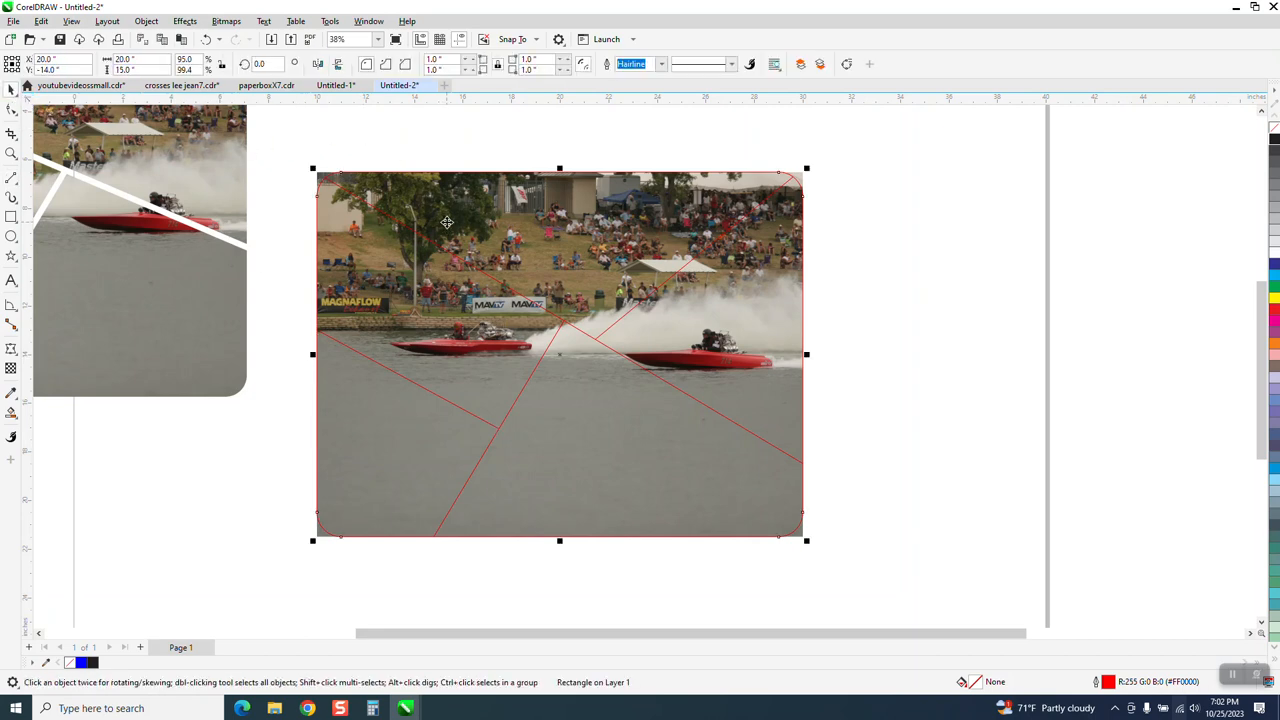
key("Right")
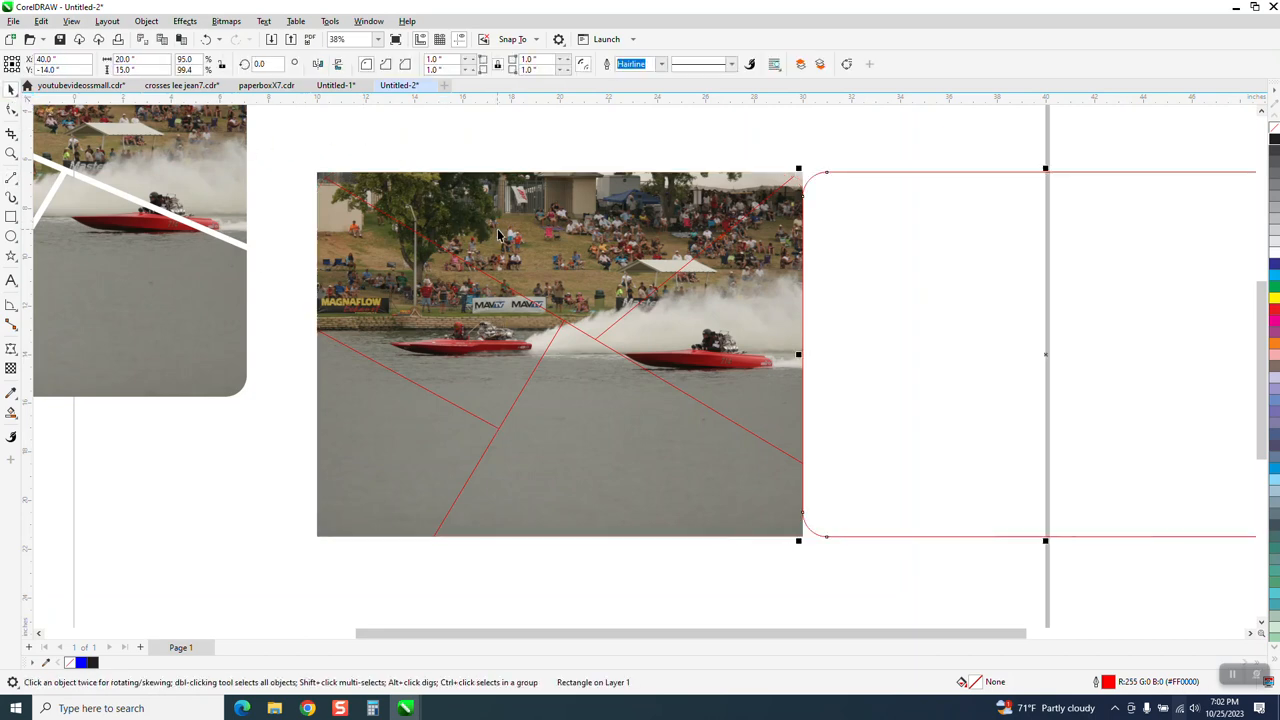
left_click(645, 256)
key("Right")
key("Right")
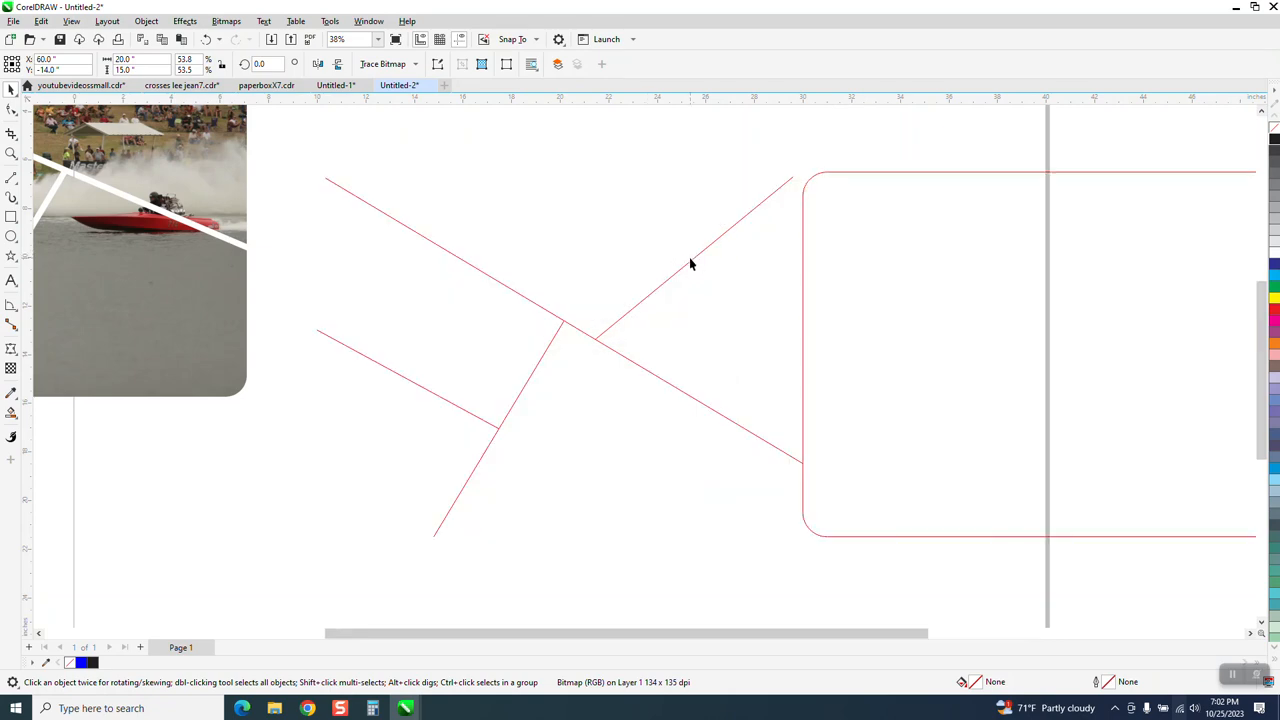
left_click(850, 283)
key("Left")
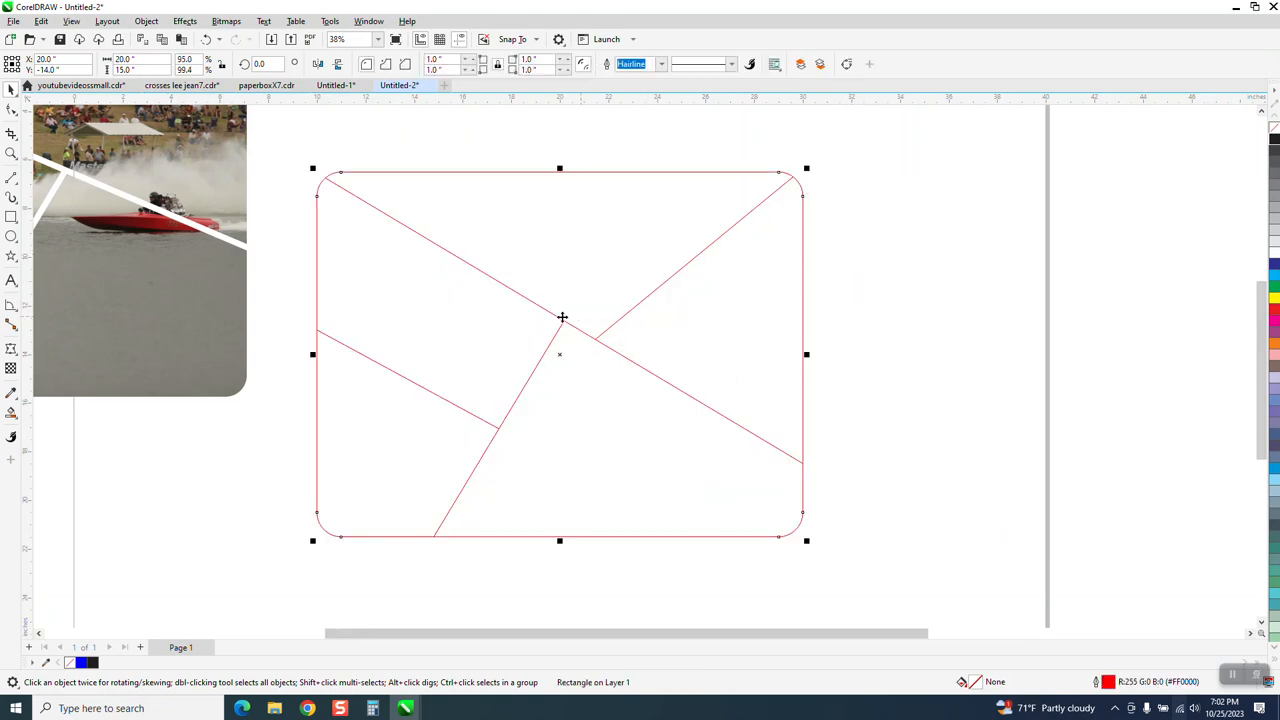
Step: Move the rounded rectangle 20 inches to the right, clear of the dividing lines
scroll(493, 286, "down", 1)
left_click(440, 196)
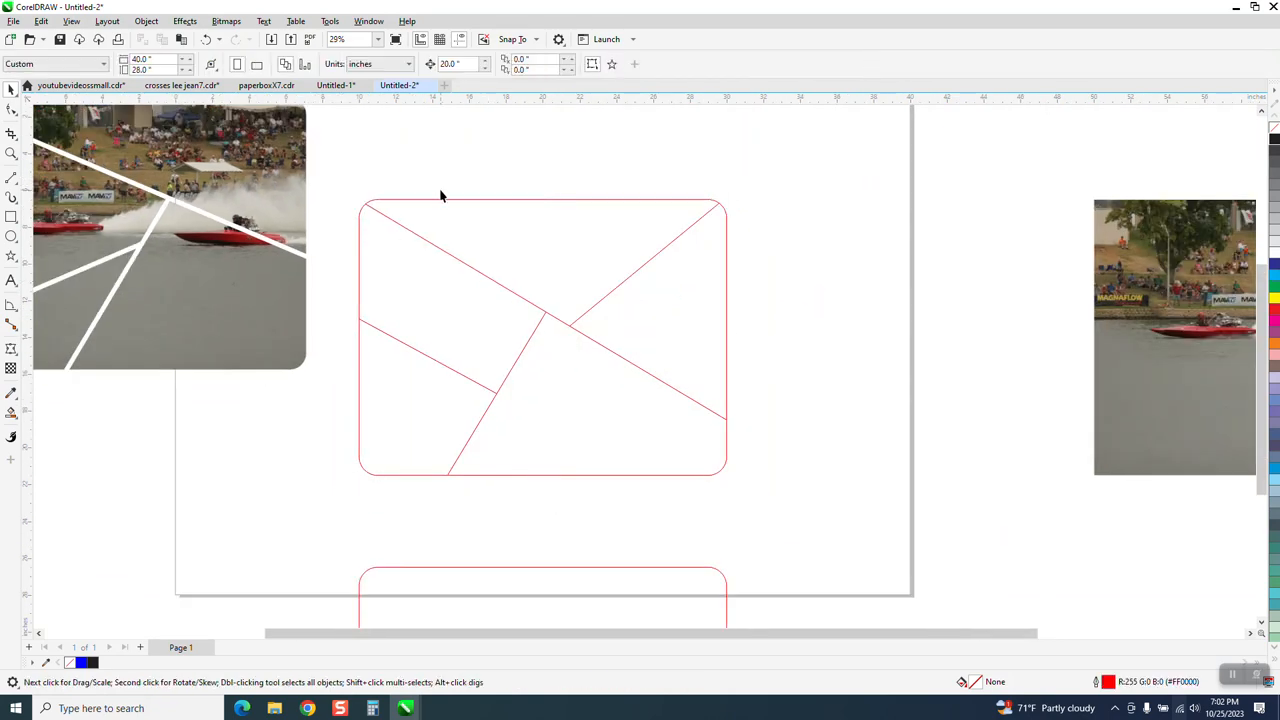
left_click(449, 253)
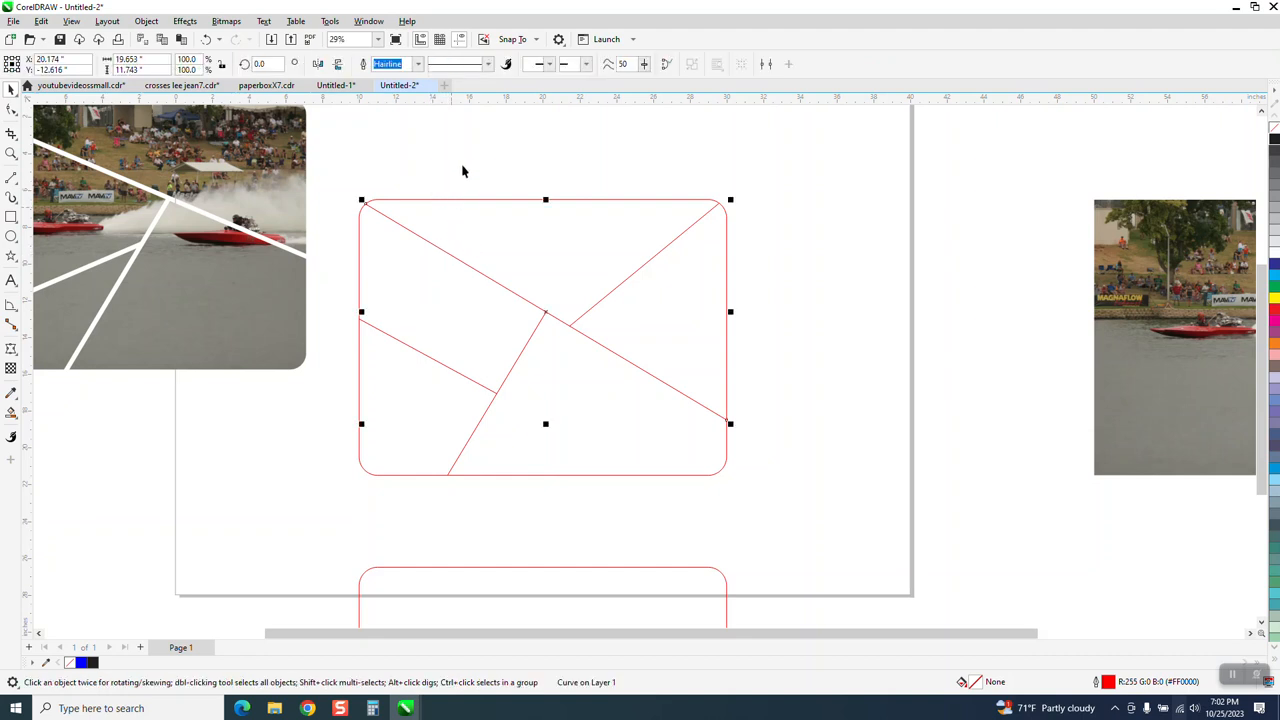
left_click(480, 238)
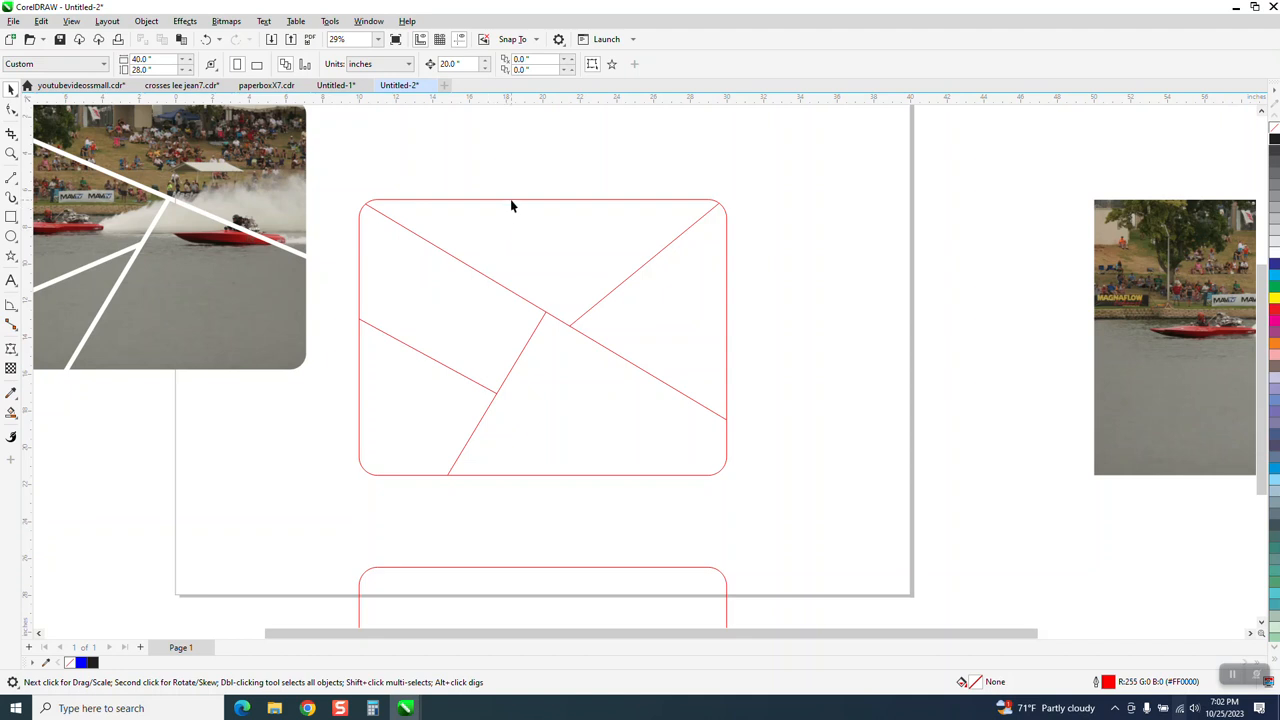
left_click(511, 201)
key("Right")
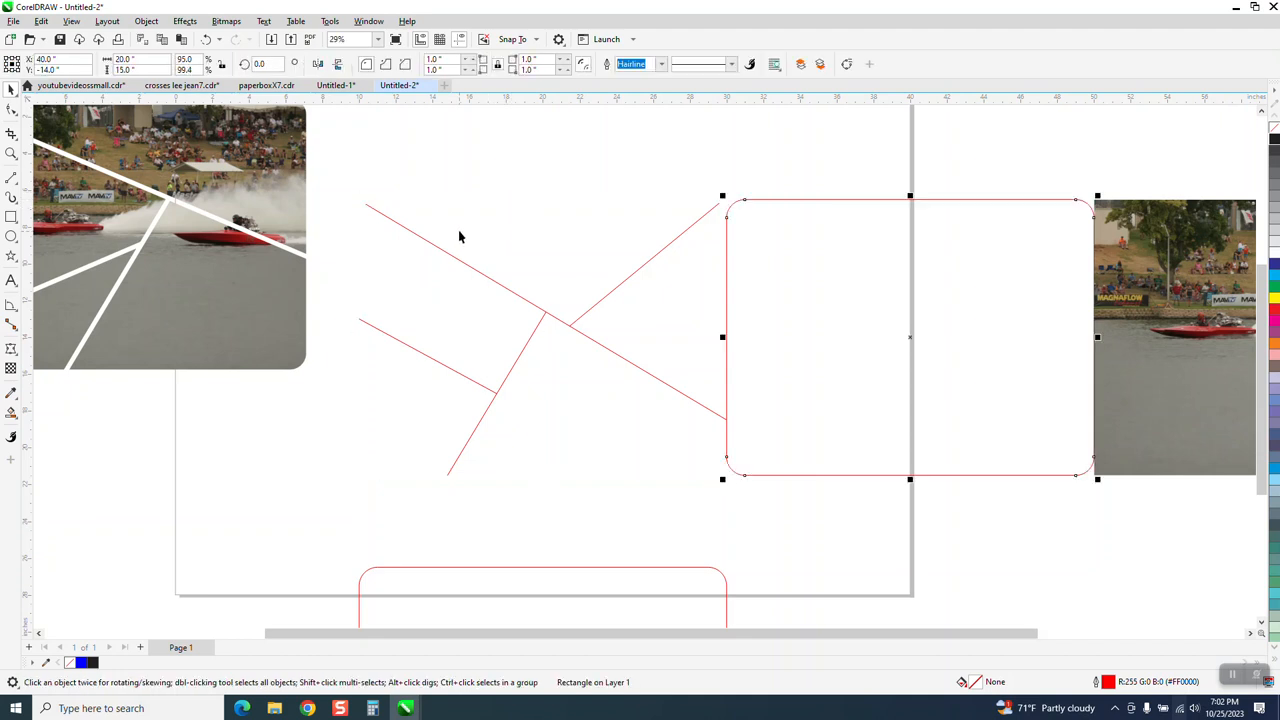
Step: Group the four dividing lines and set their outline width to 0.333 in
left_click_drag(353, 163, 405, 352)
left_click_drag(692, 492, 740, 492)
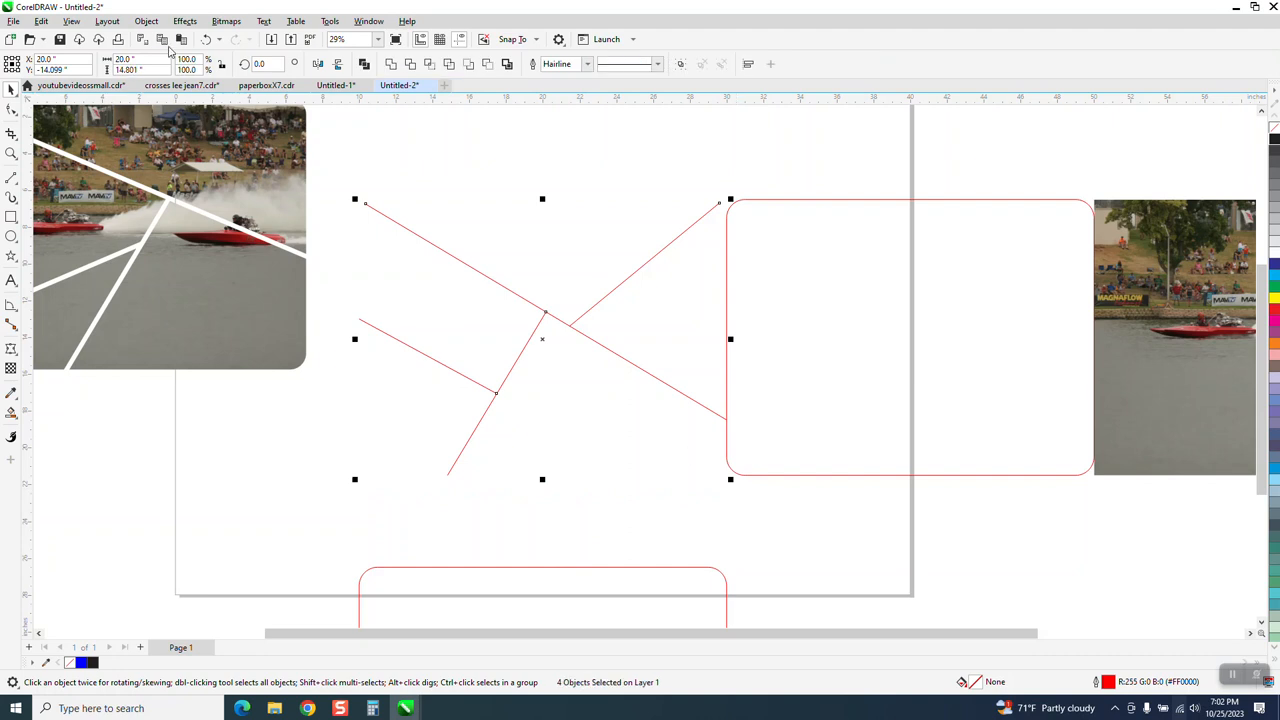
left_click(146, 21)
mouse_move(227, 255)
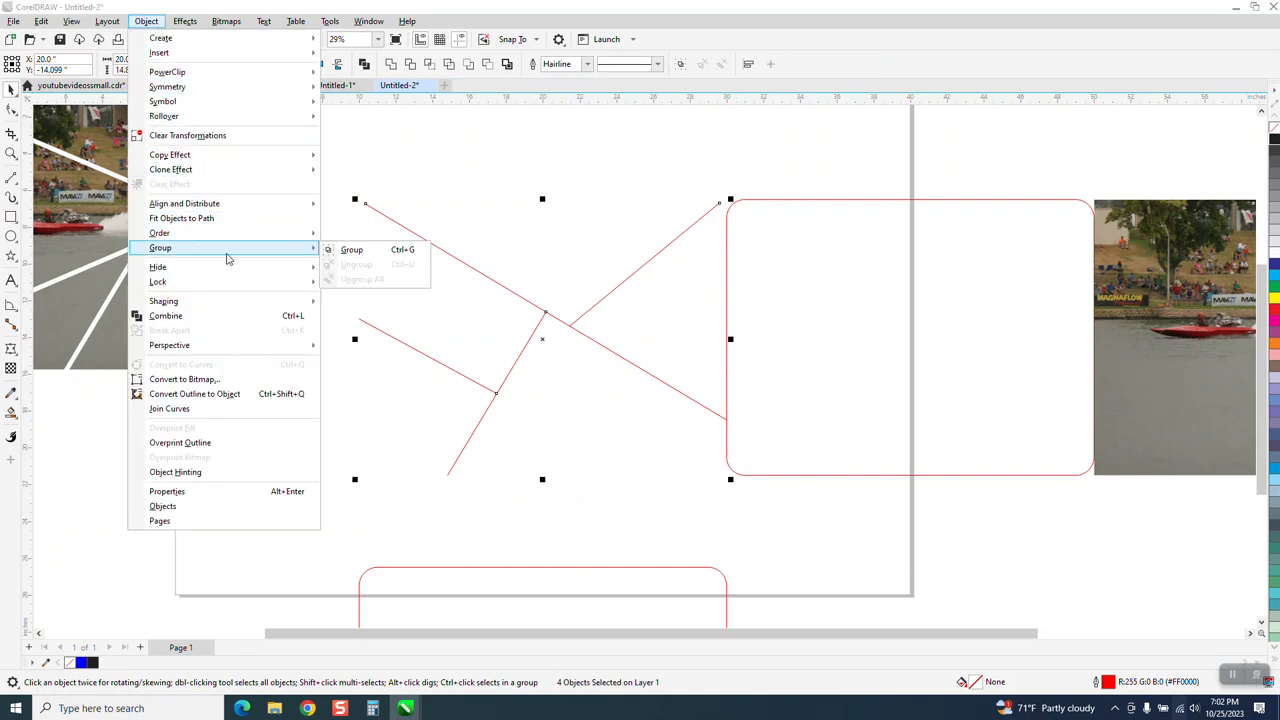
left_click(349, 251)
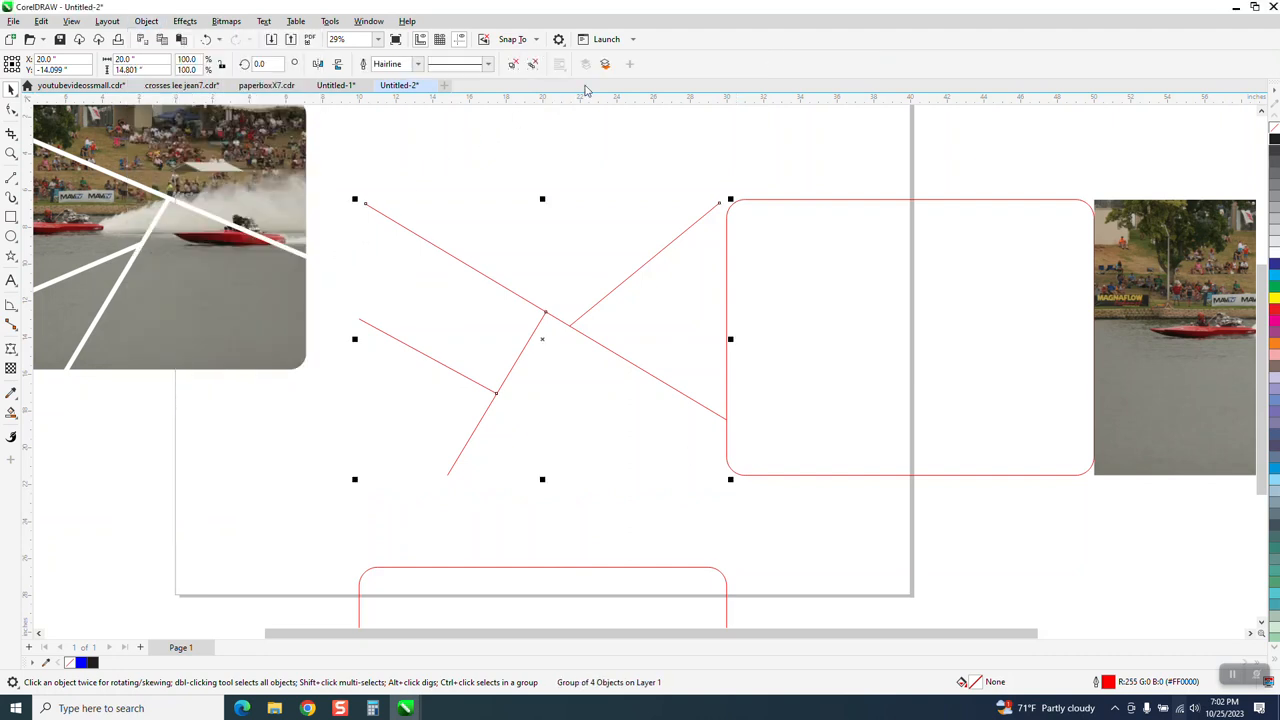
left_click(418, 64)
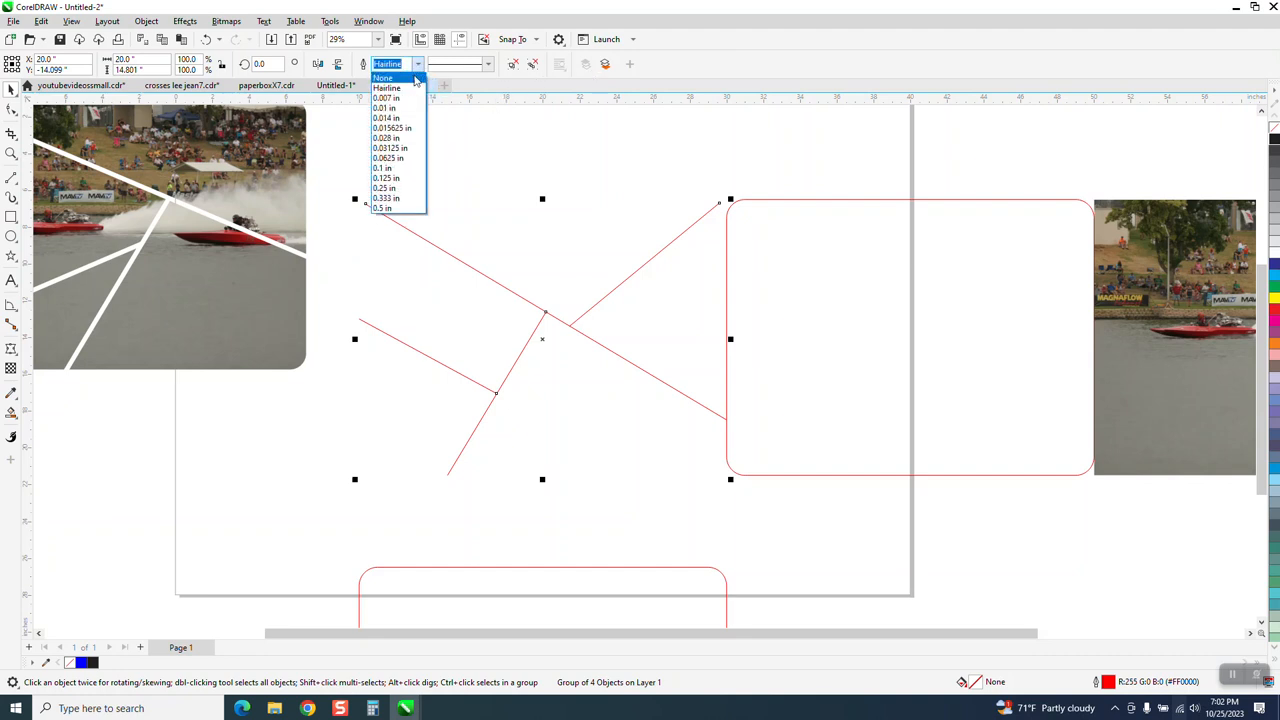
left_click(397, 201)
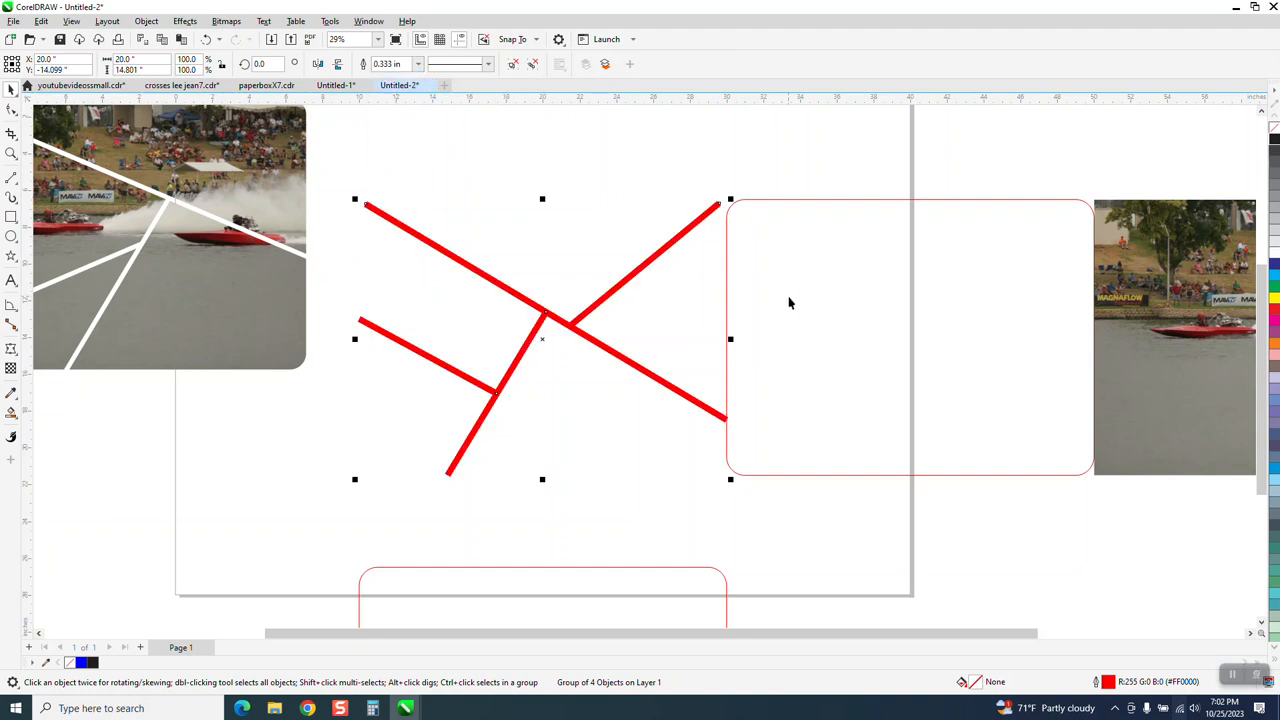
Step: Ungroup the thick dividing lines and select all four of them
left_click(146, 21)
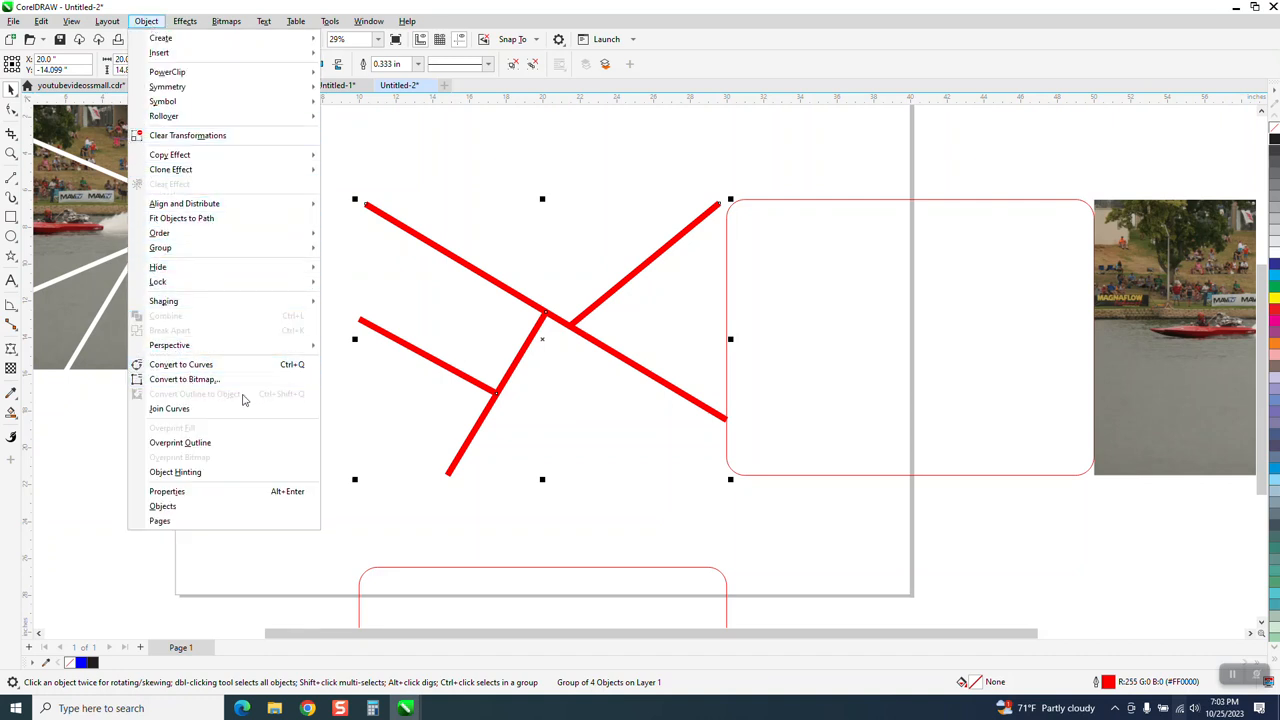
left_click(454, 279)
left_click(465, 272)
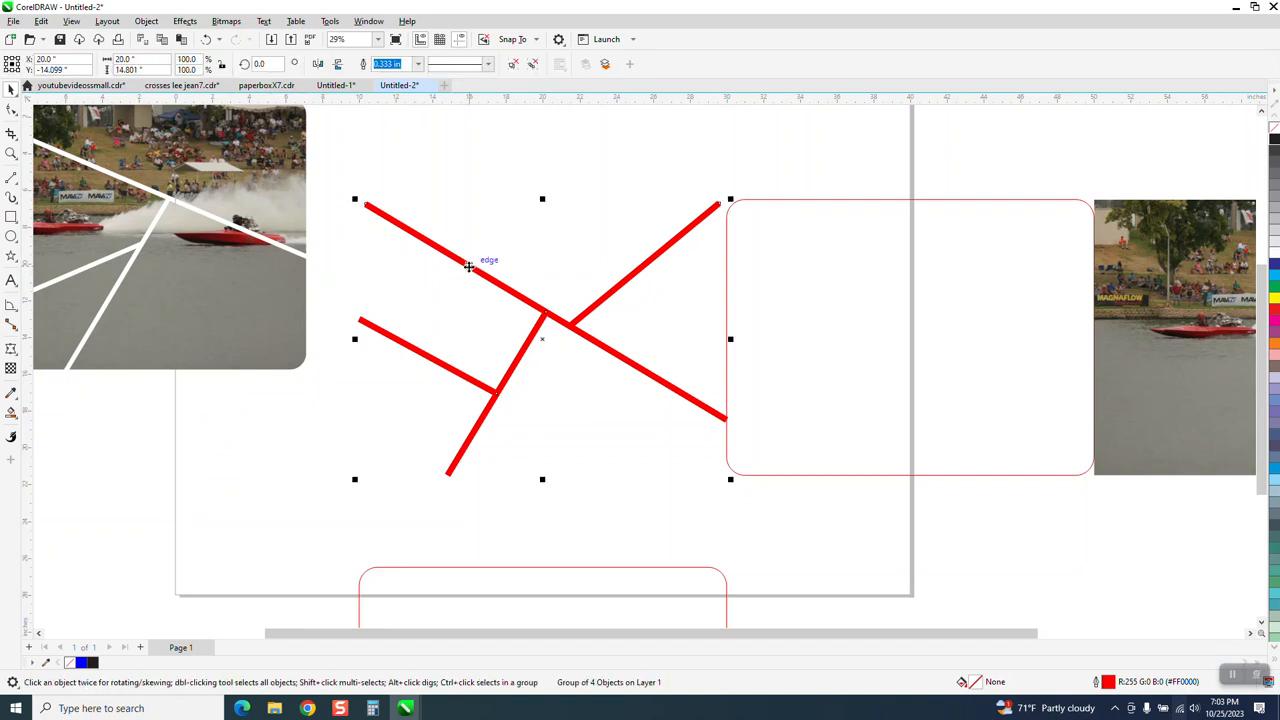
left_click(146, 21)
mouse_move(290, 247)
left_click(341, 266)
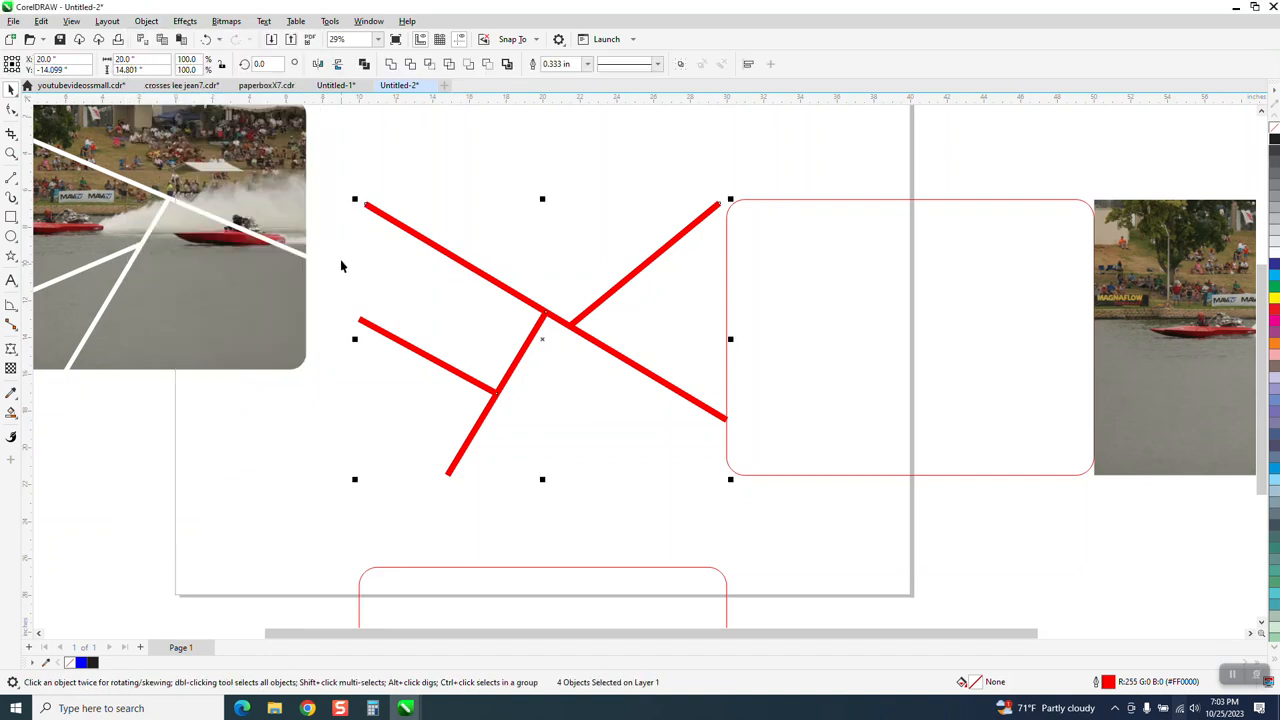
left_click(342, 177)
left_click_drag(772, 514, 772, 514)
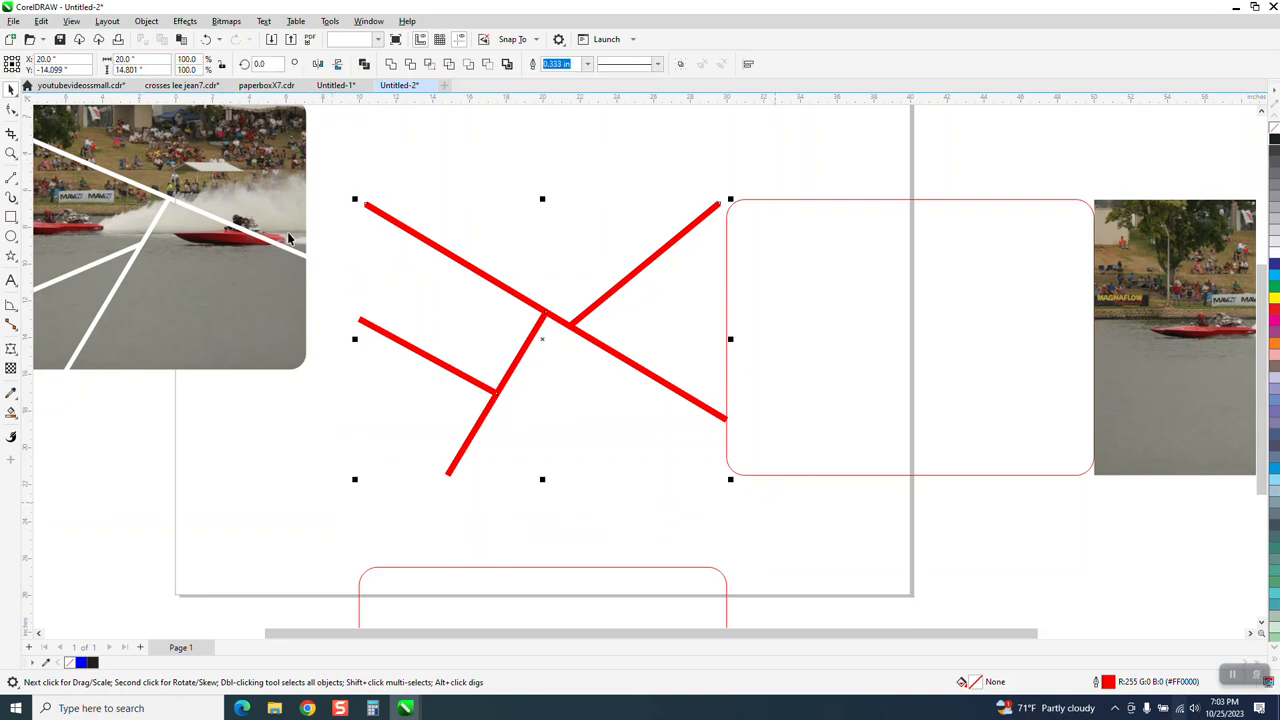
Step: Convert the four lines' outlines to objects and give them no fill with a black hairline outline
left_click(146, 21)
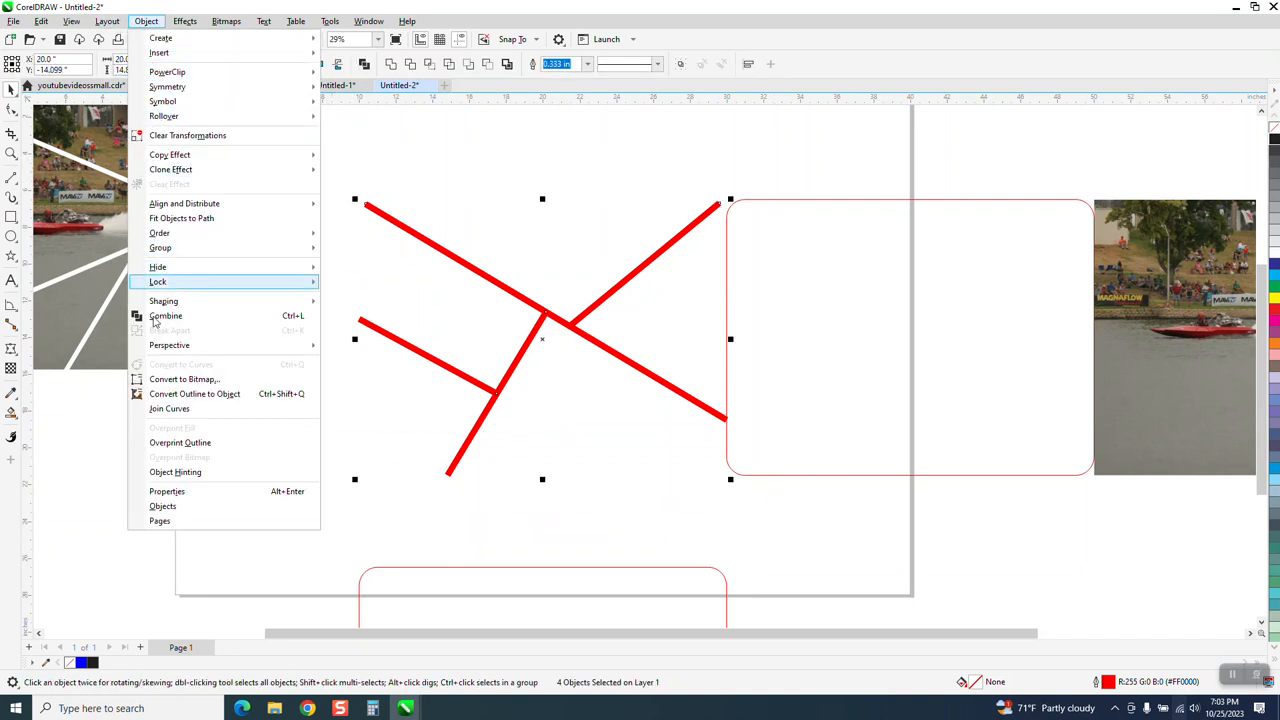
left_click(192, 394)
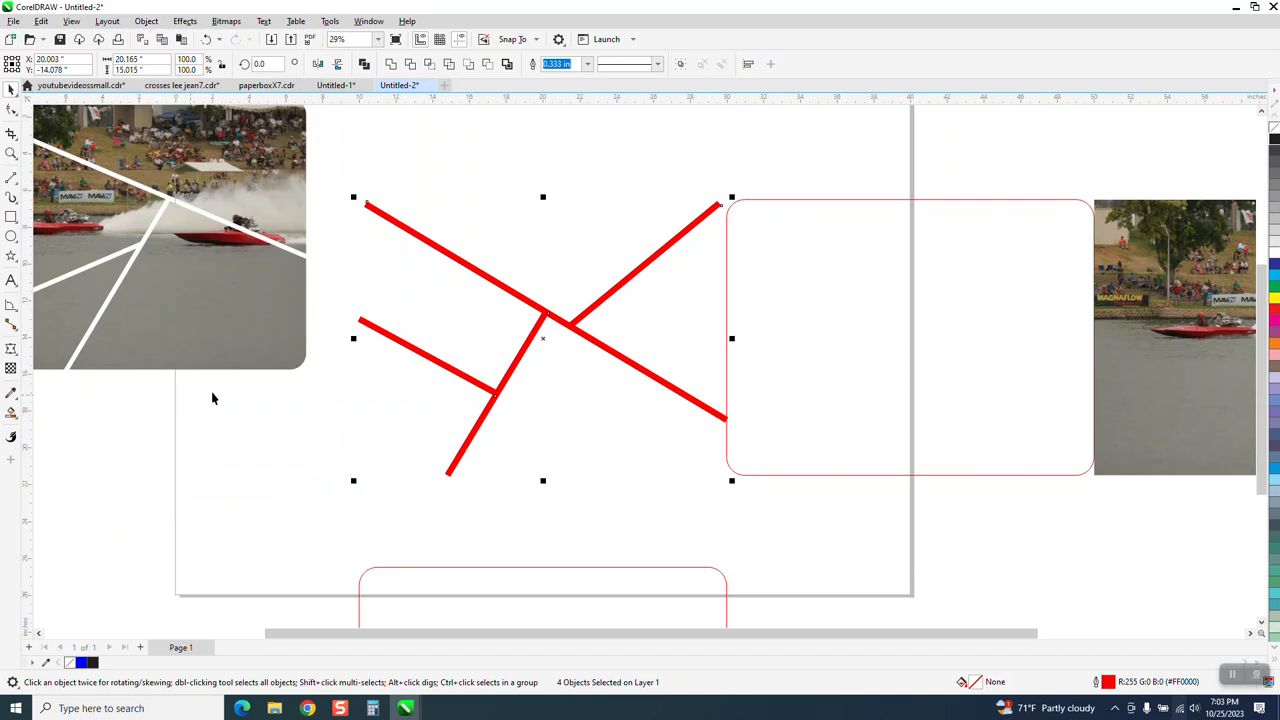
left_click(1274, 140)
right_click(1274, 142)
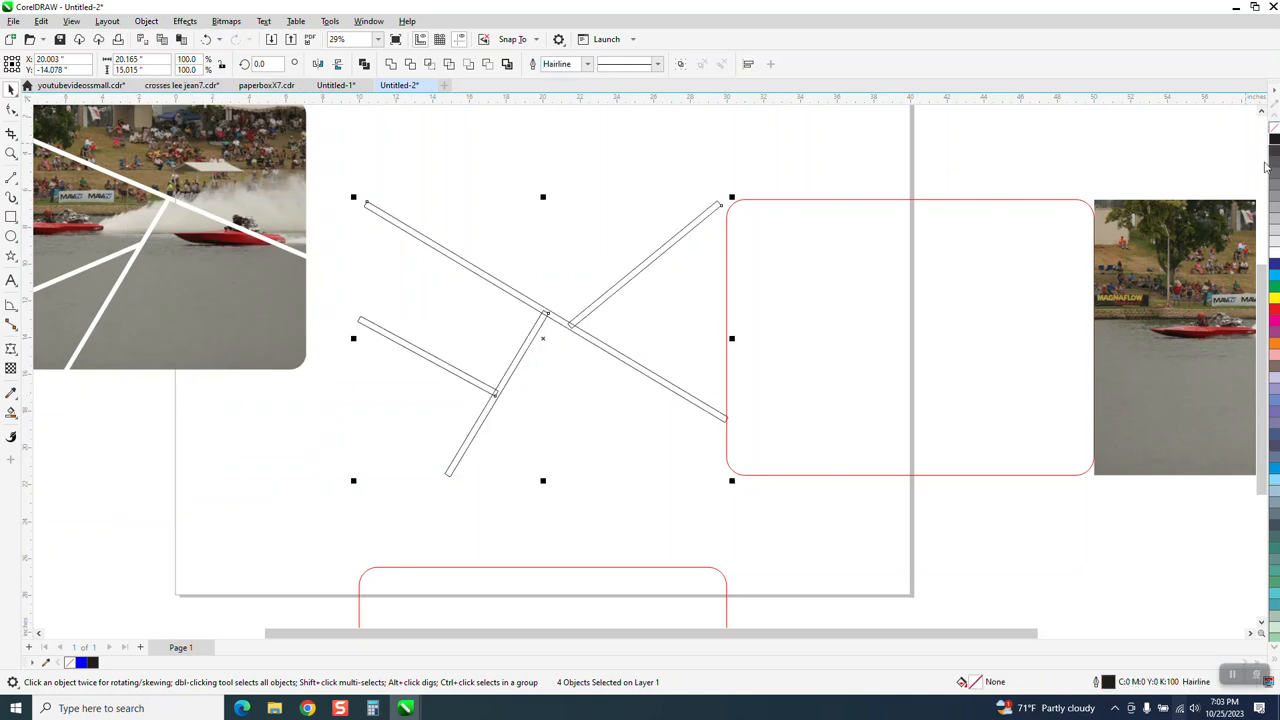
Step: Center the red rounded rectangle on the page over the dividing lines, and move the unsplit photo farther from the page
left_click(892, 372)
key("p")
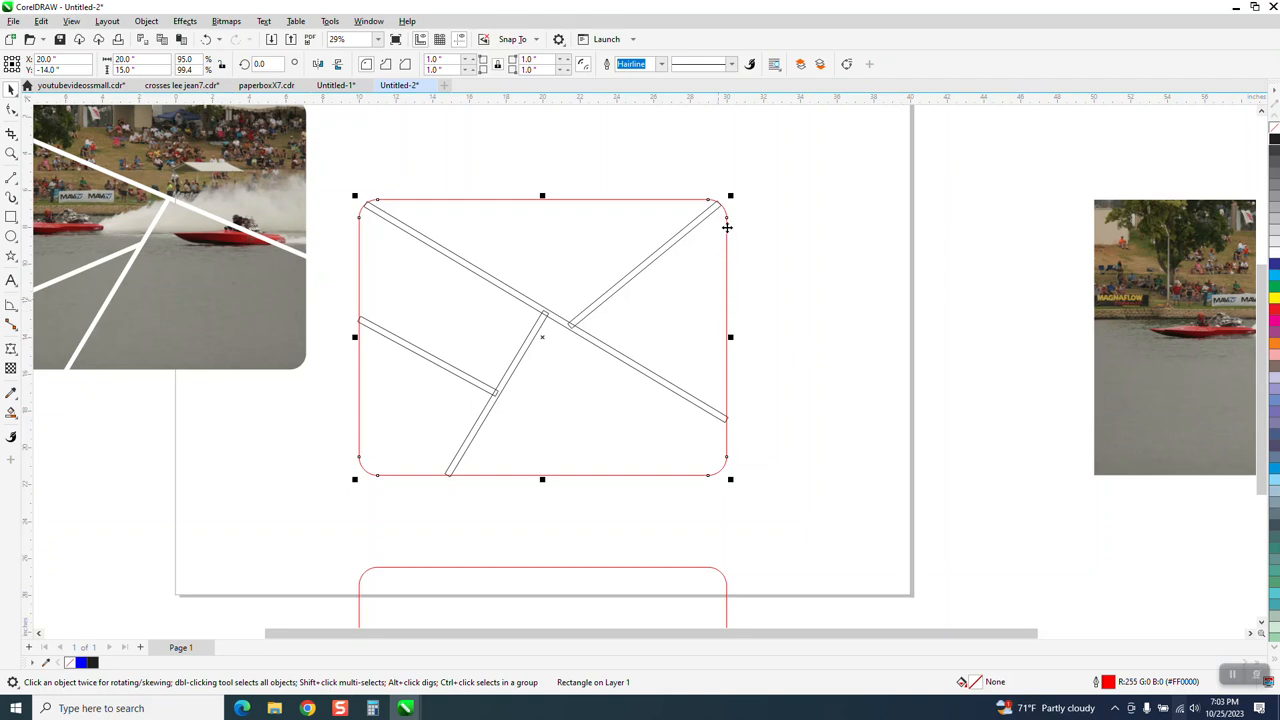
scroll(649, 284, "down", 2)
left_click_drag(880, 308, 1000, 461)
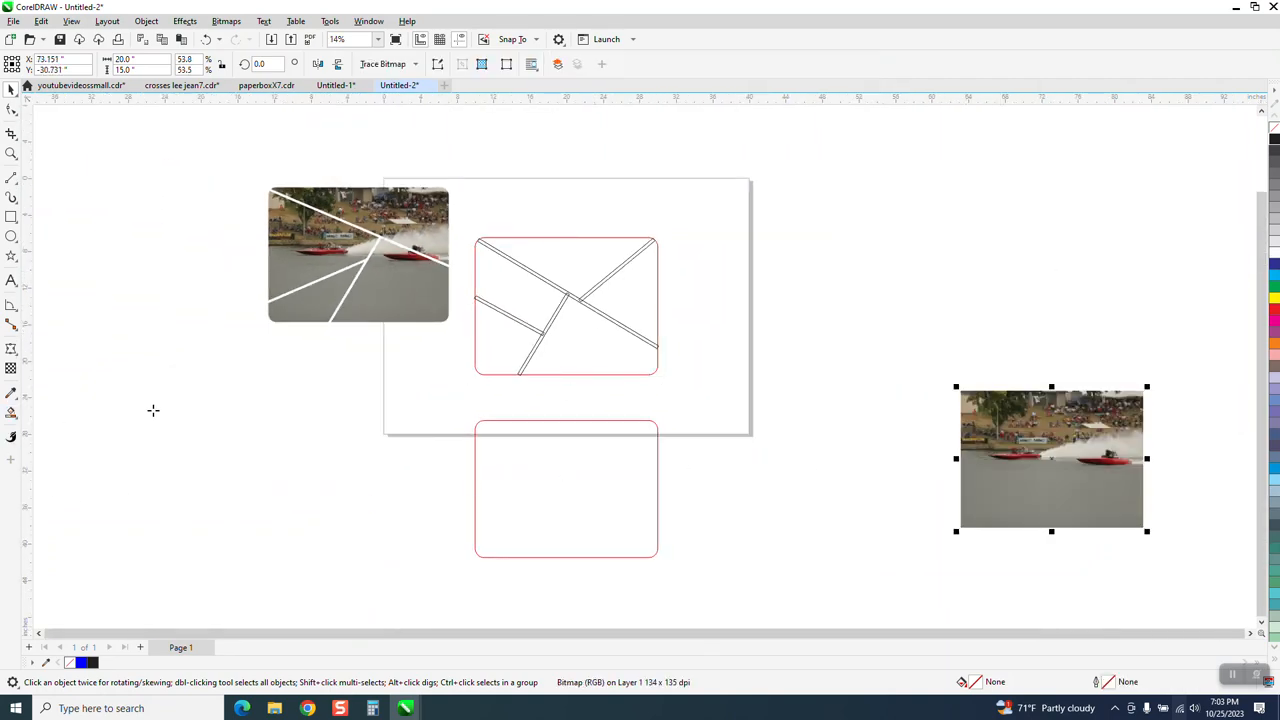
Step: Smart-fill the five sections between the dividing lines with blue and move each filled piece 20 inches to the right
left_click(576, 274)
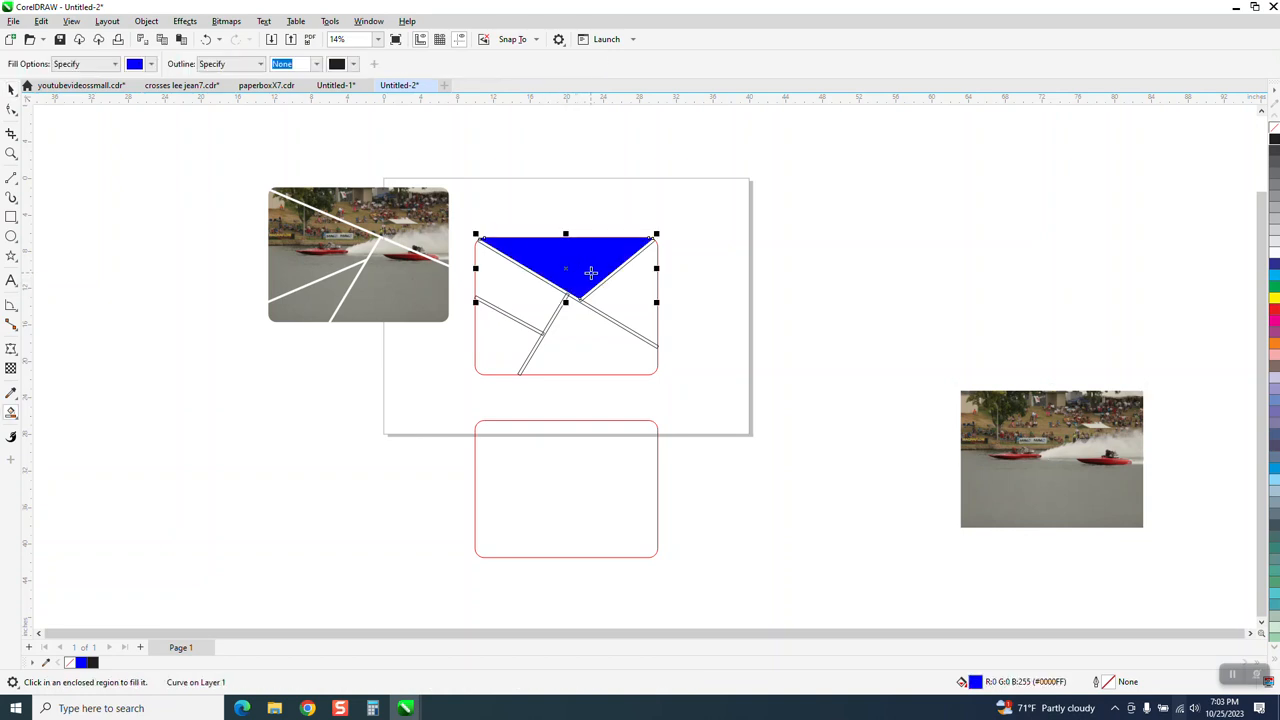
key("Right")
left_click(622, 312)
key("Right")
left_click(605, 346)
key("Right")
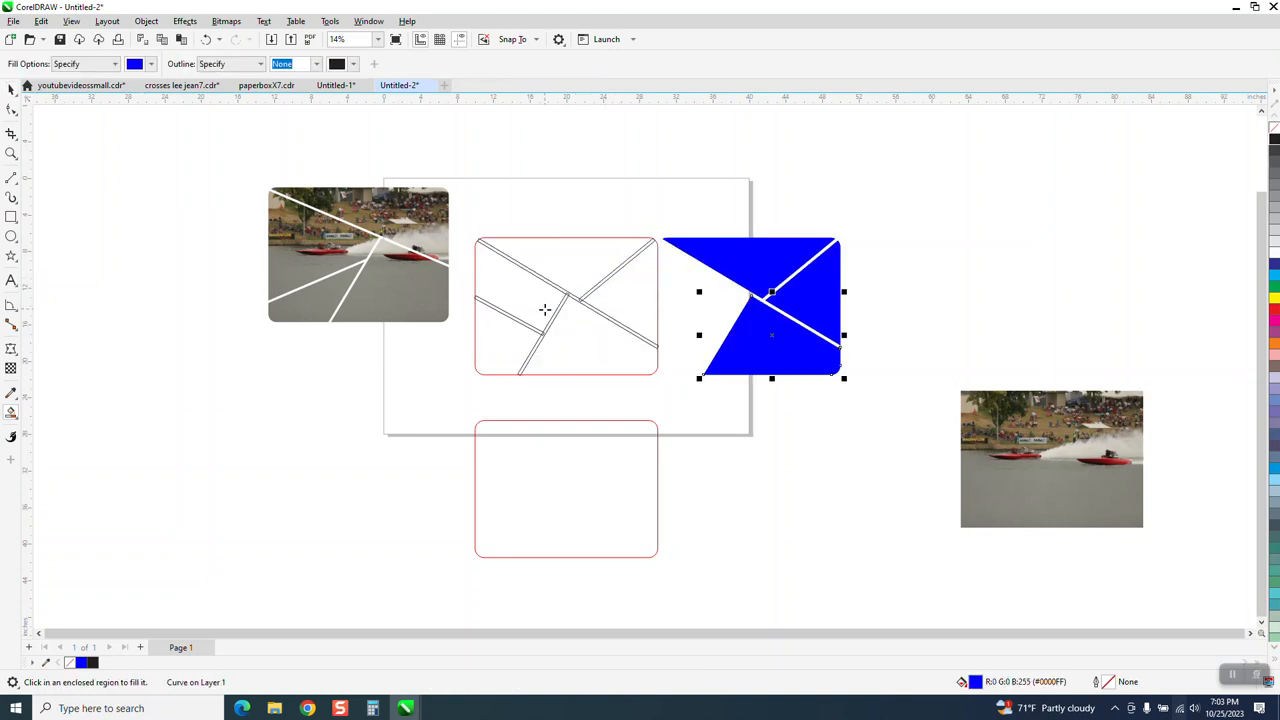
left_click(544, 309)
key("Right")
left_click(507, 343)
key("Right")
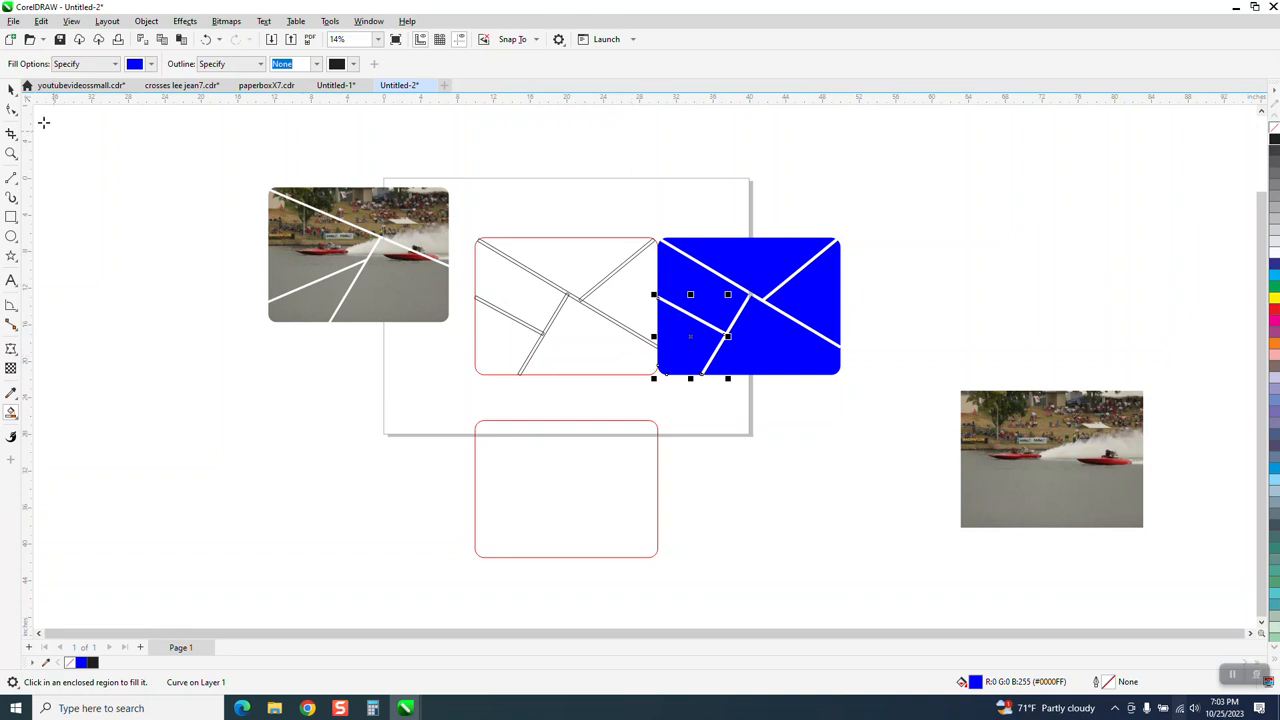
Step: Move all five blue pieces another 20 inches to the right, reassembled clear of the page
left_click(11, 89)
left_click_drag(639, 219, 833, 391)
key("Right")
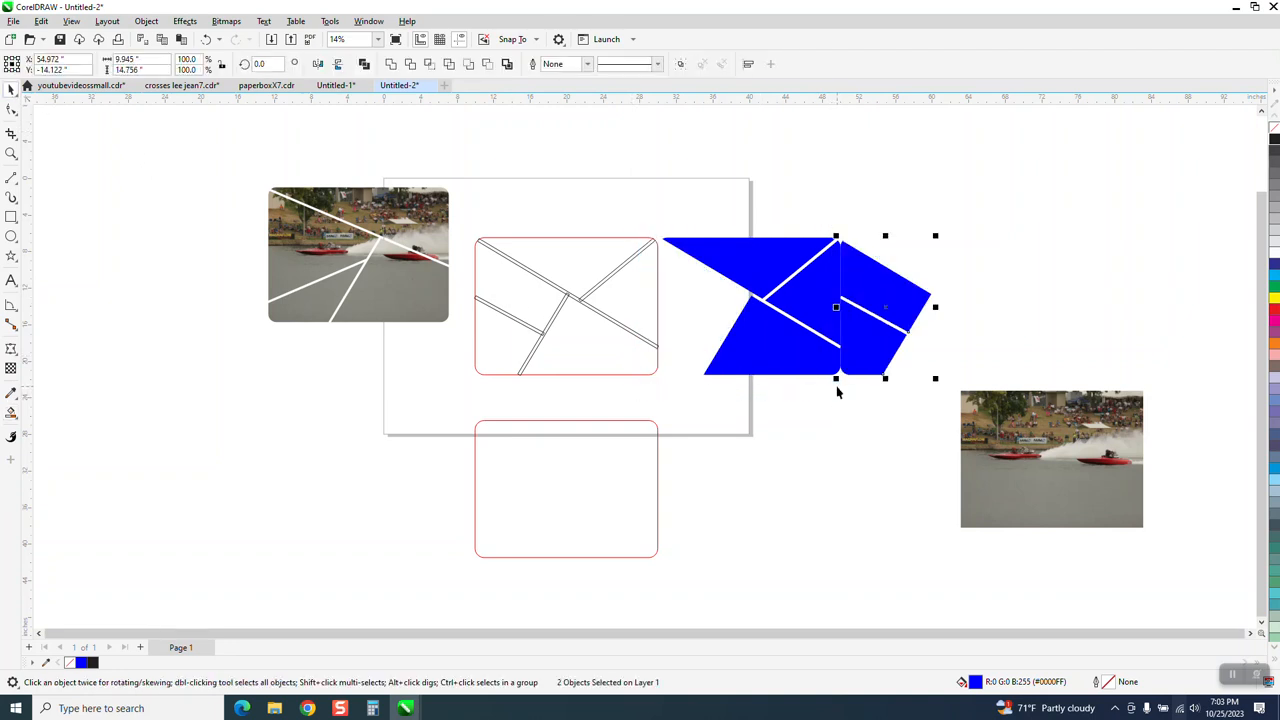
left_click(723, 256)
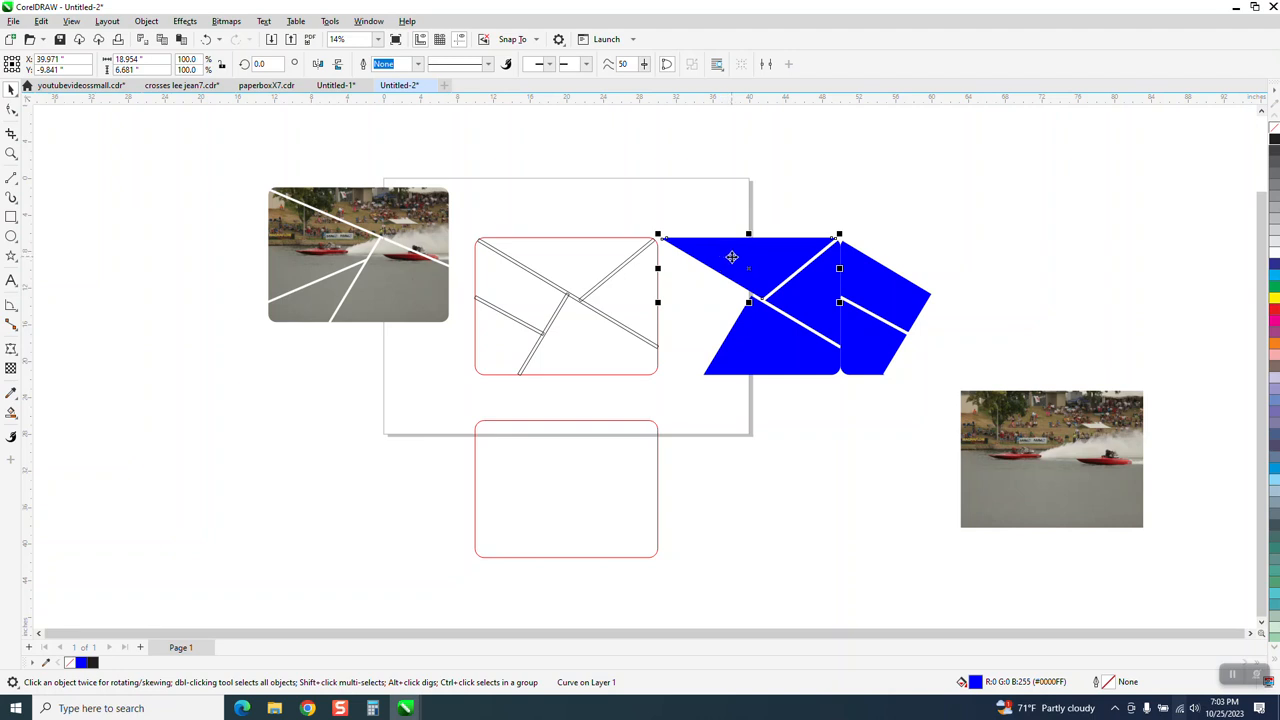
key("Right")
left_click(740, 332)
key("Down")
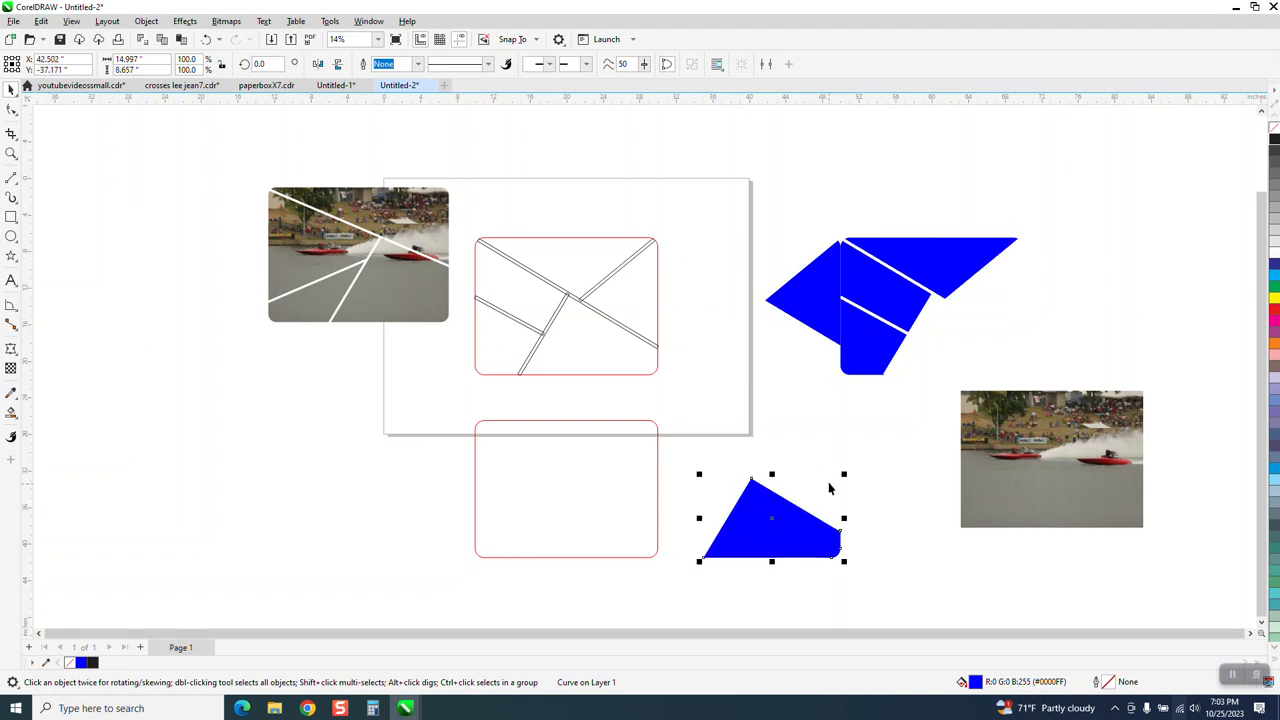
key("Up")
key("Right")
left_click(801, 305)
key("Right")
Step: Give the five section pieces no fill with a black hairline outline and group them
left_click_drag(822, 212, 1054, 393)
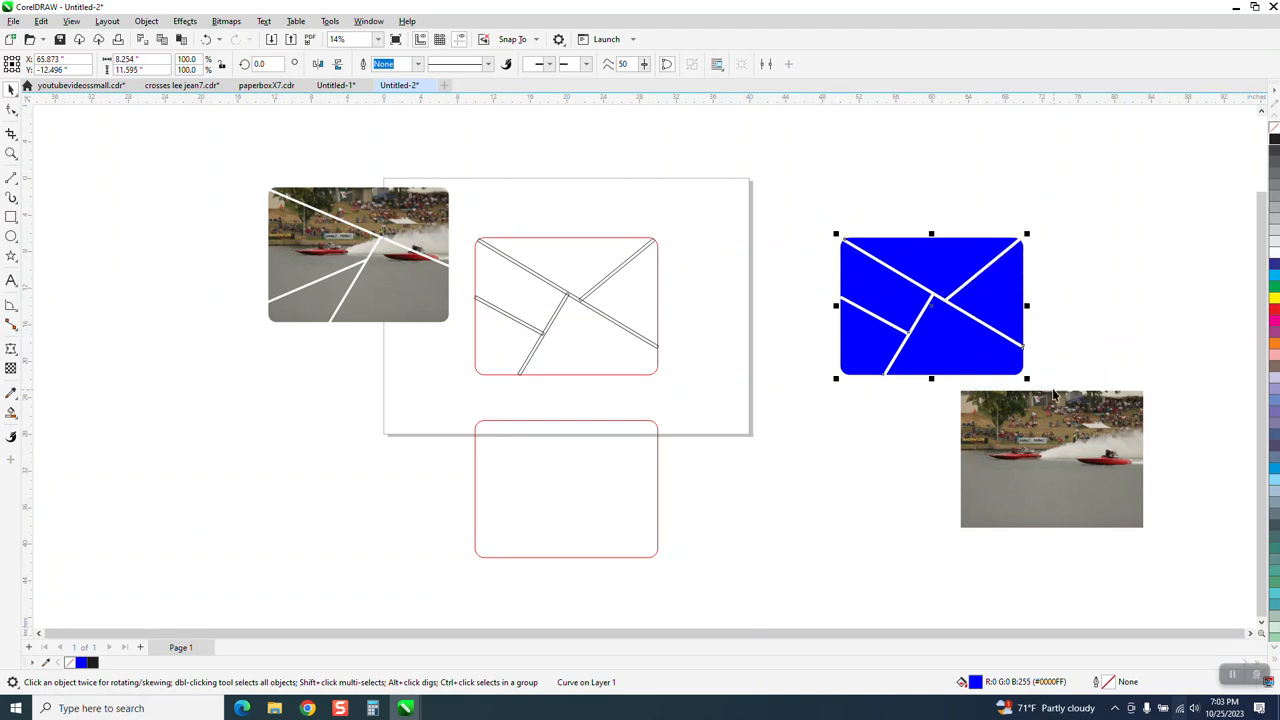
left_click(1274, 136)
right_click(1274, 144)
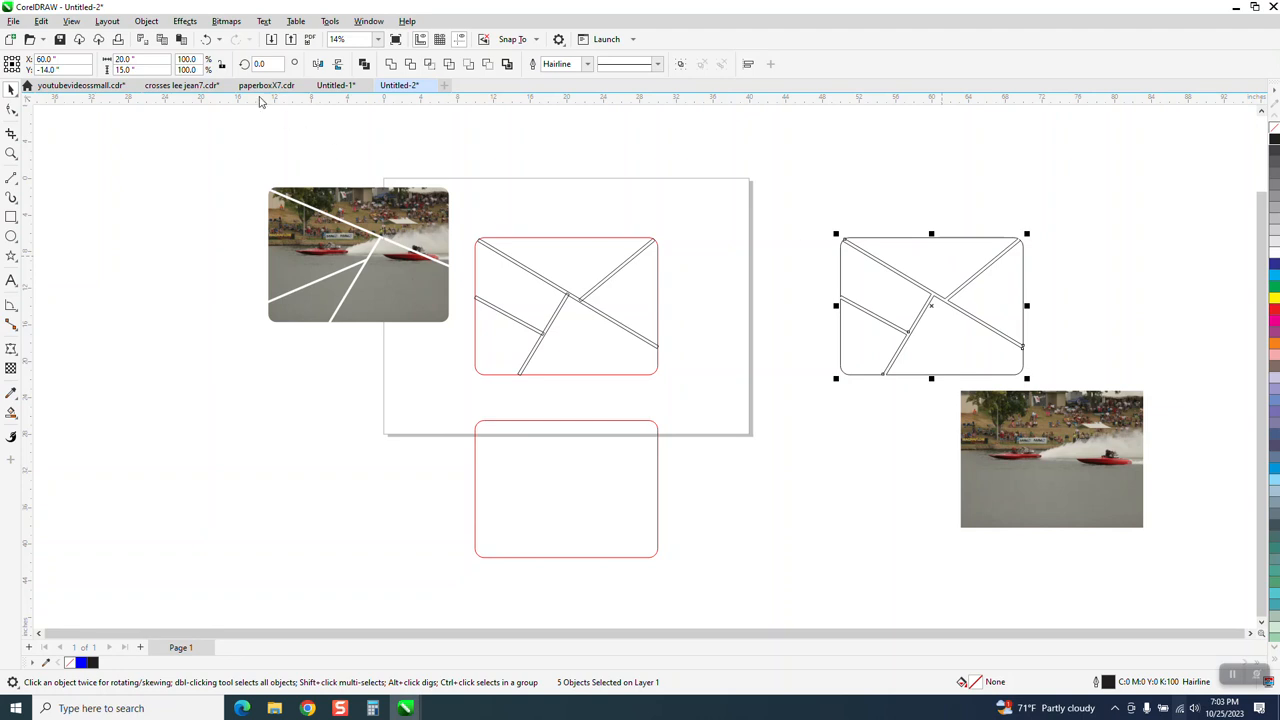
left_click(146, 21)
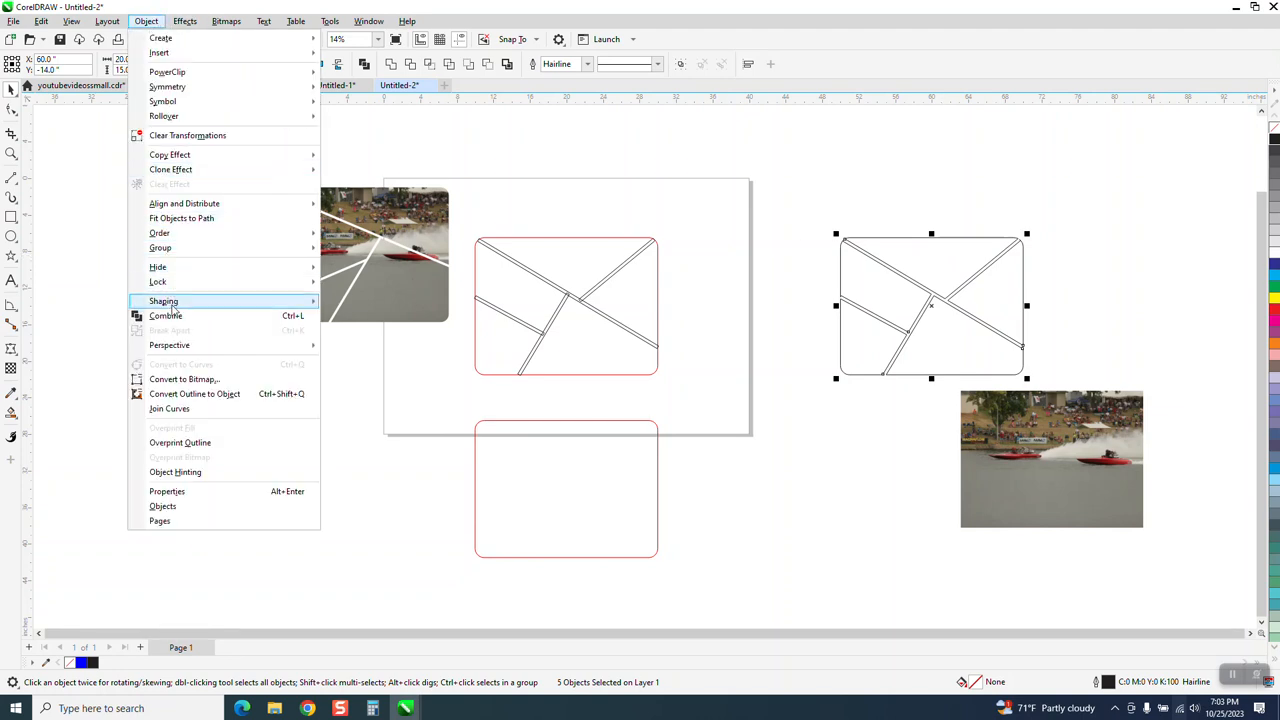
mouse_move(176, 249)
left_click(356, 251)
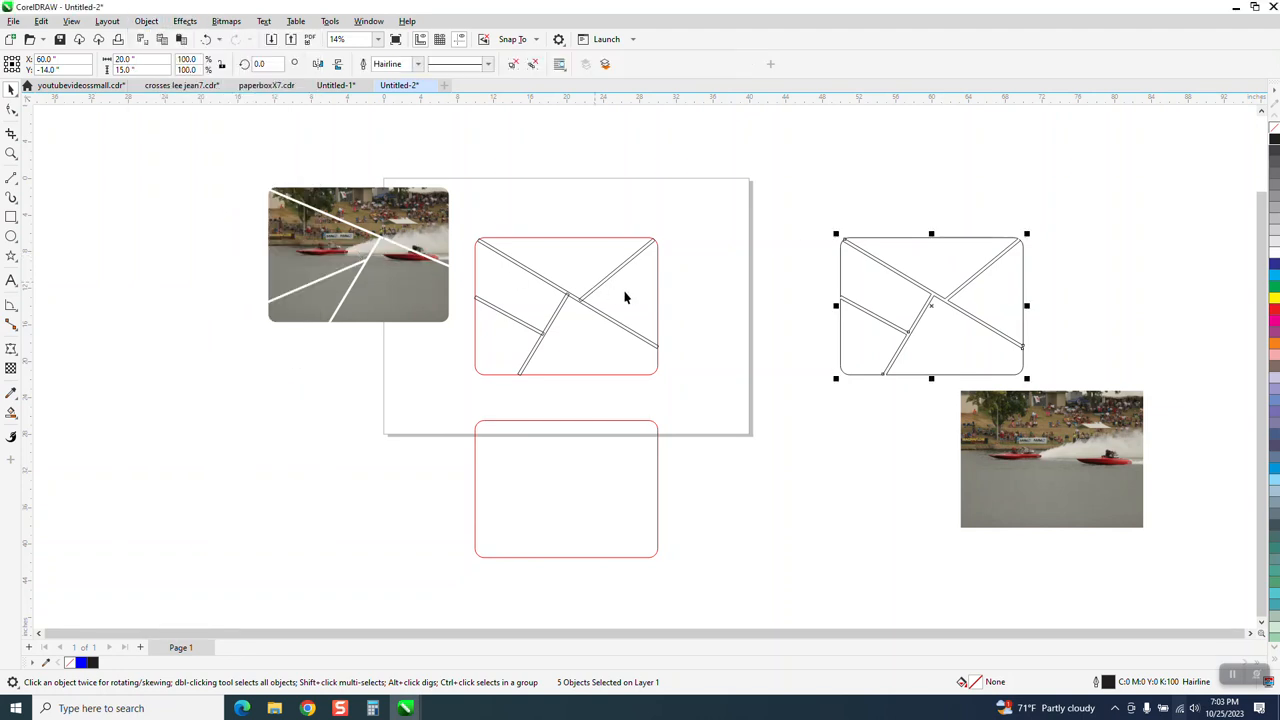
Step: Move the original rounded rectangle and dividing lines 60 inches up, off the page
left_click_drag(476, 224, 699, 389)
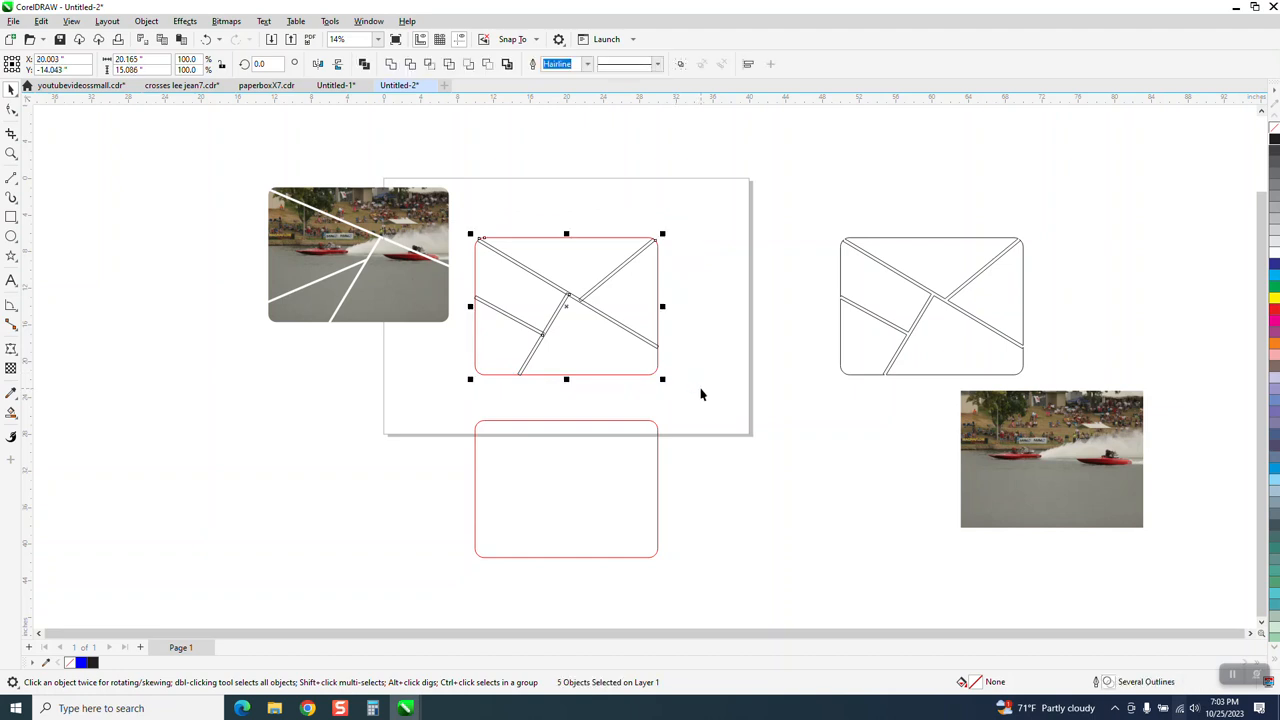
key("Up")
key("Up")
key("Up")
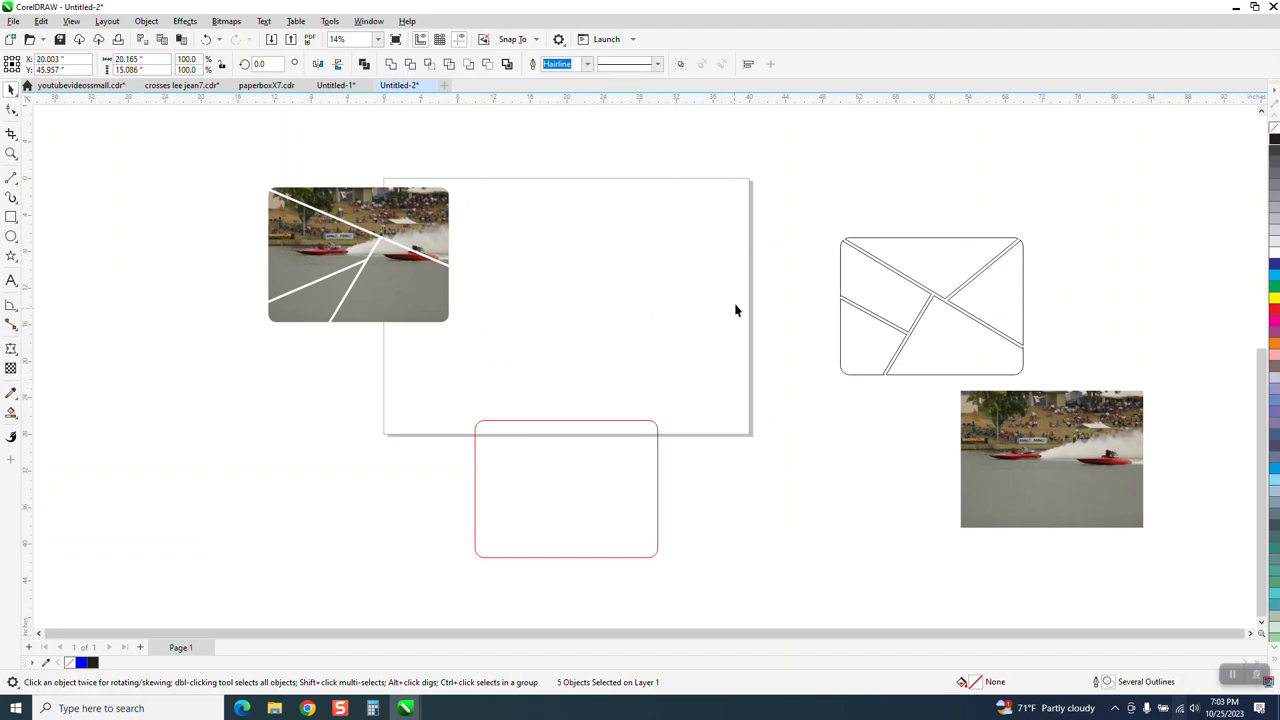
Step: Center the grouped section outlines and the unsplit boat photo on the page so they overlap exactly
left_click_drag(810, 205, 1048, 418)
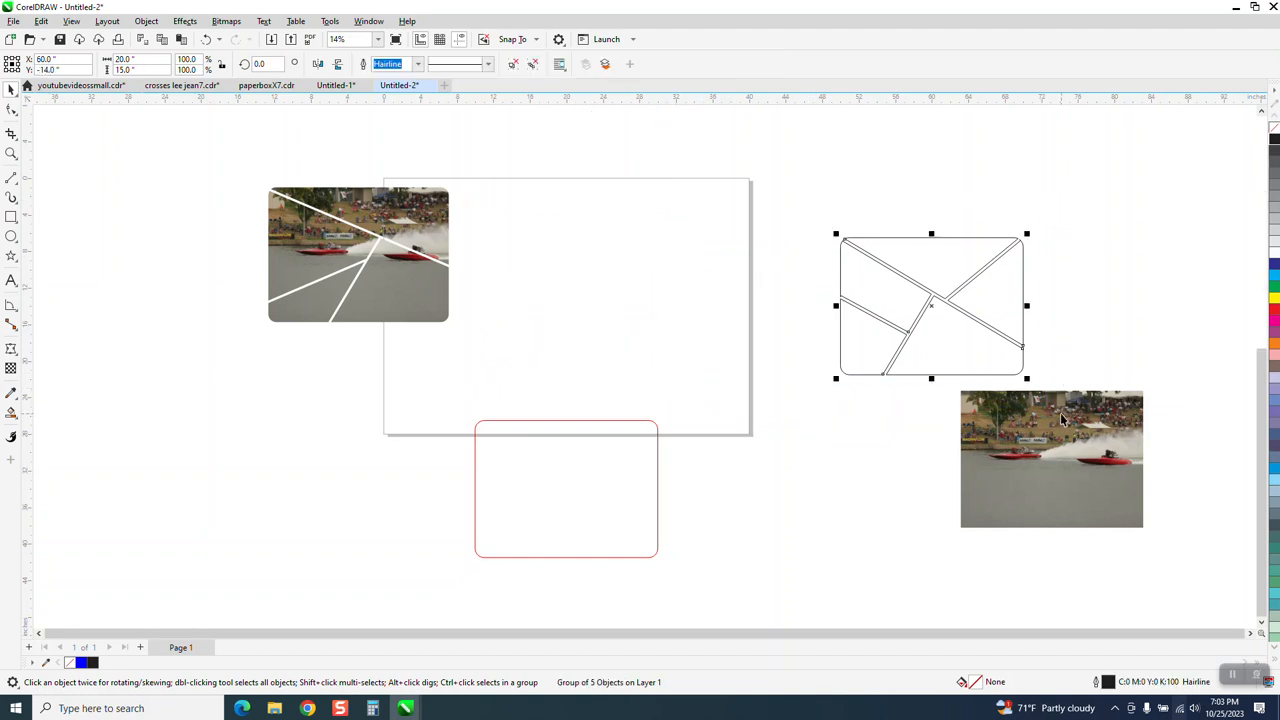
key("Left")
left_click(1048, 429)
key("Left")
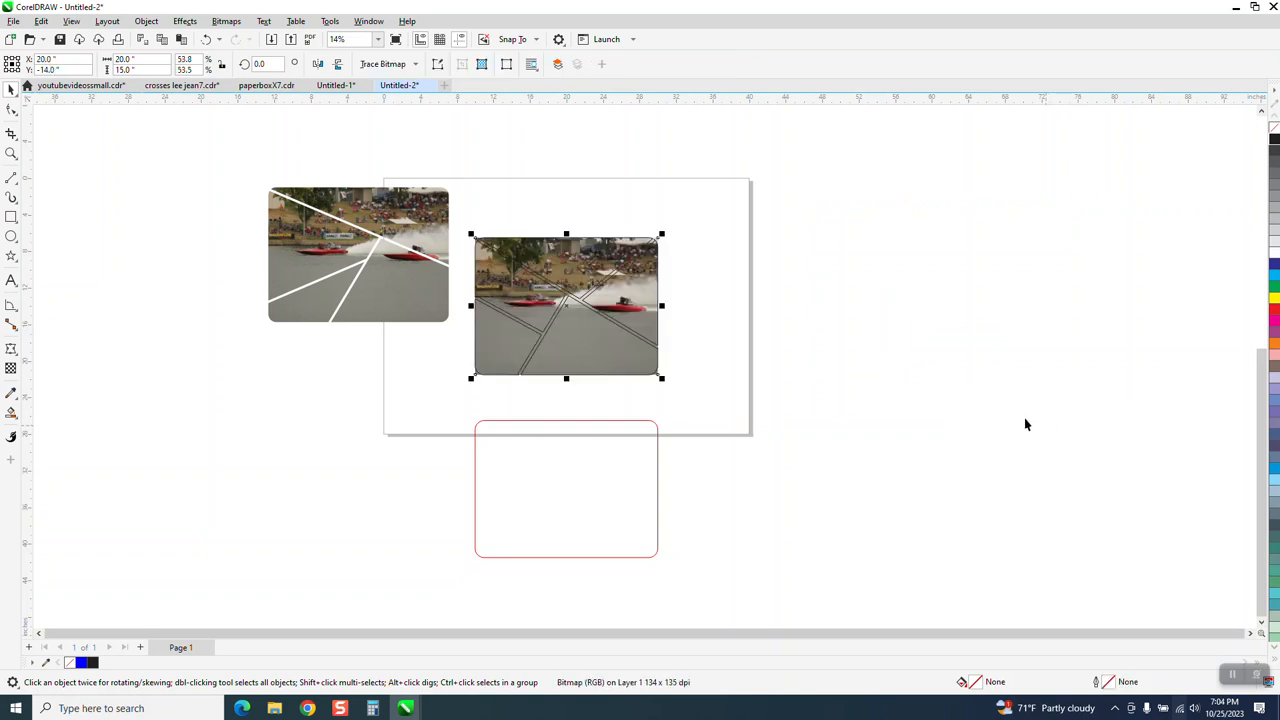
Step: Intersect the photo with the grouped section outlines and move the resulting split photo 20 inches to the right
left_click(11, 153)
left_click_drag(470, 229, 812, 430)
scroll(578, 330, "down", 2)
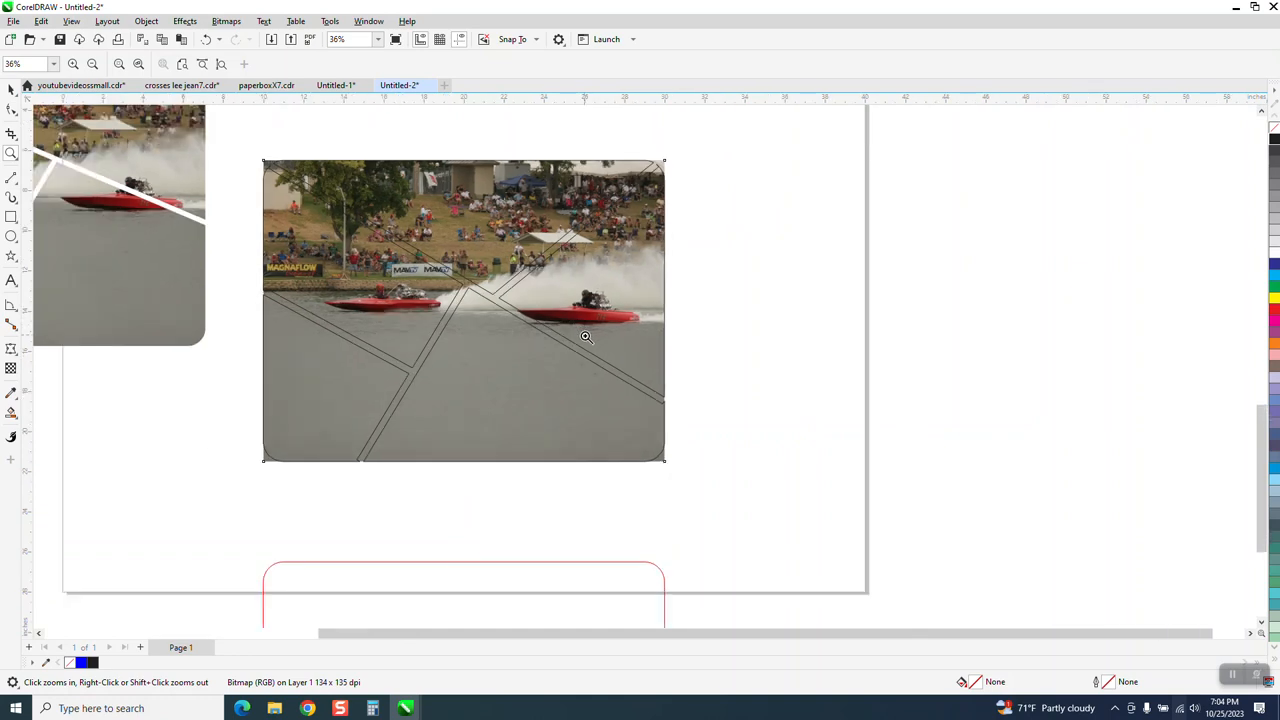
left_click(8, 90)
left_click_drag(273, 158, 742, 484)
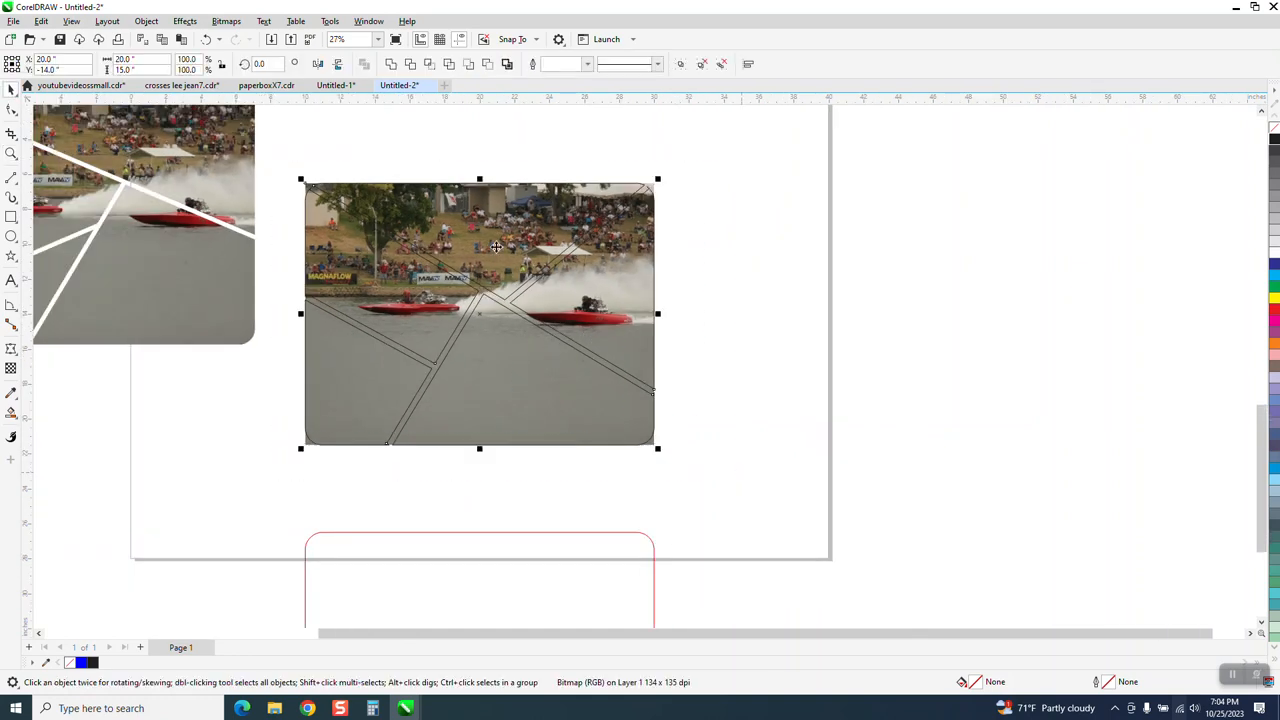
left_click(430, 64)
key("Right")
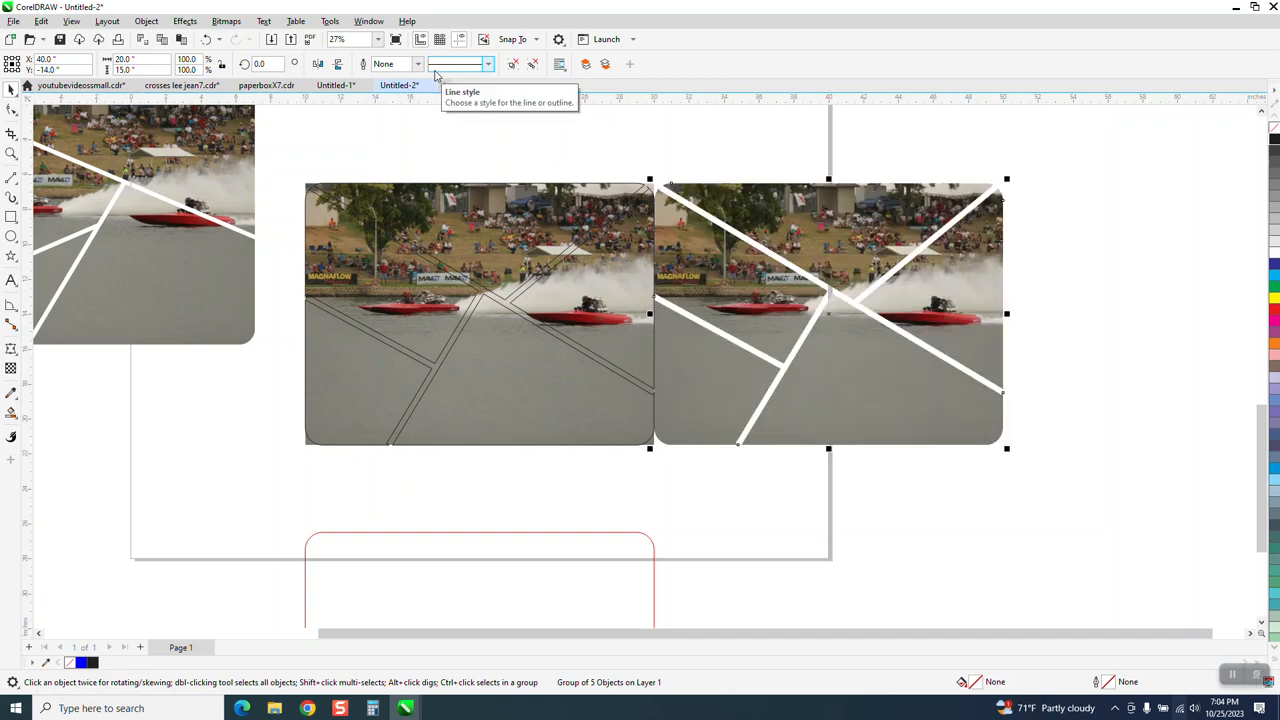
Step: Move the split photo group a further 40 inches to the right, well clear of the page
scroll(545, 207, "down", 2)
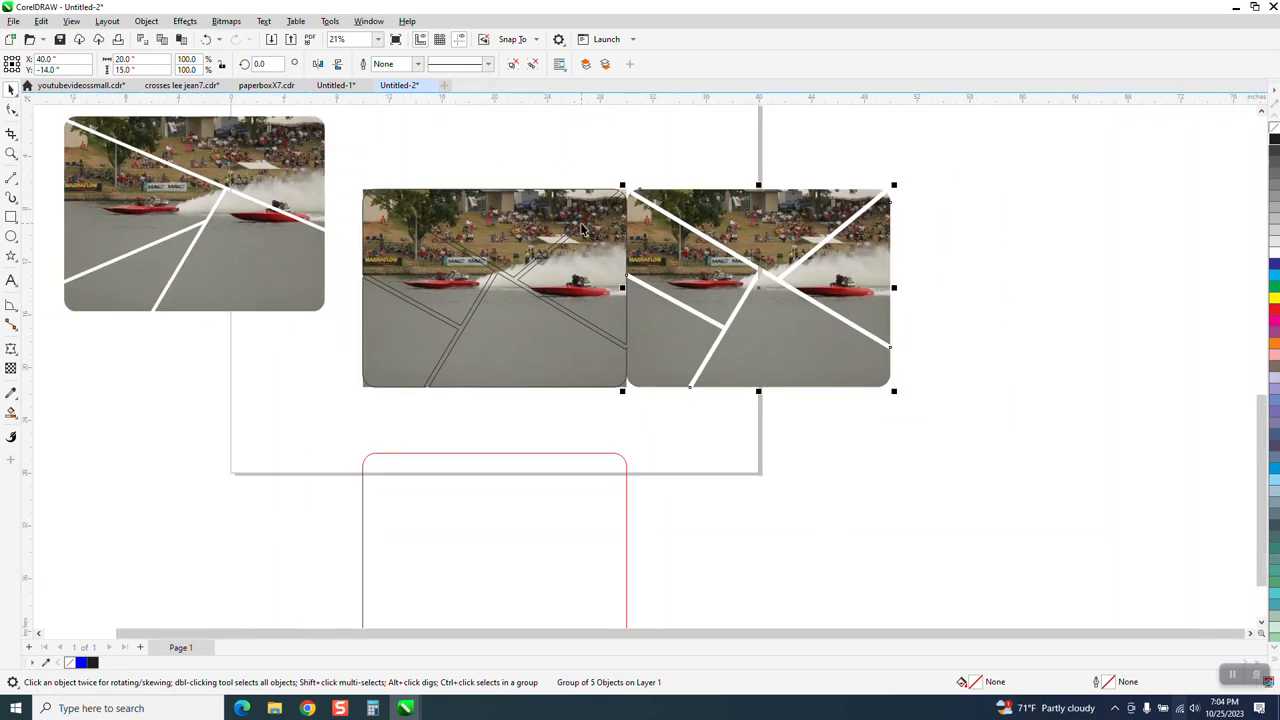
key("Right")
scroll(585, 232, "down", 1)
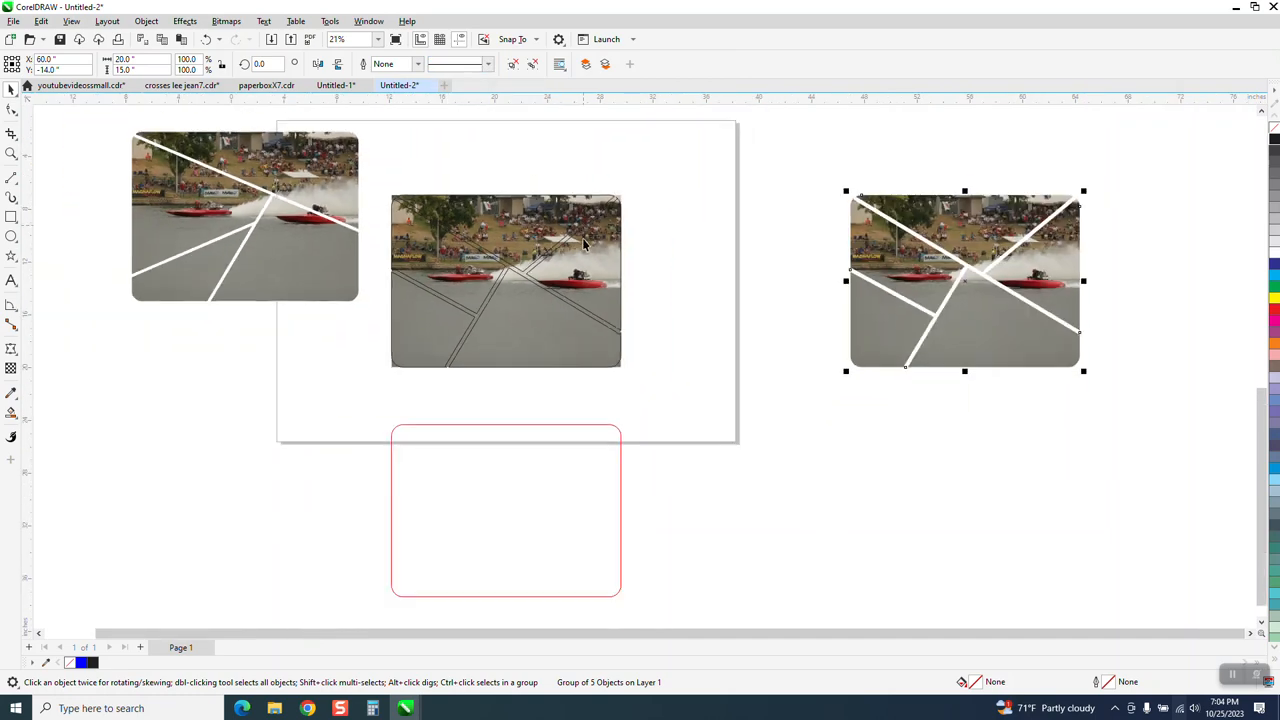
left_click_drag(702, 191, 922, 398)
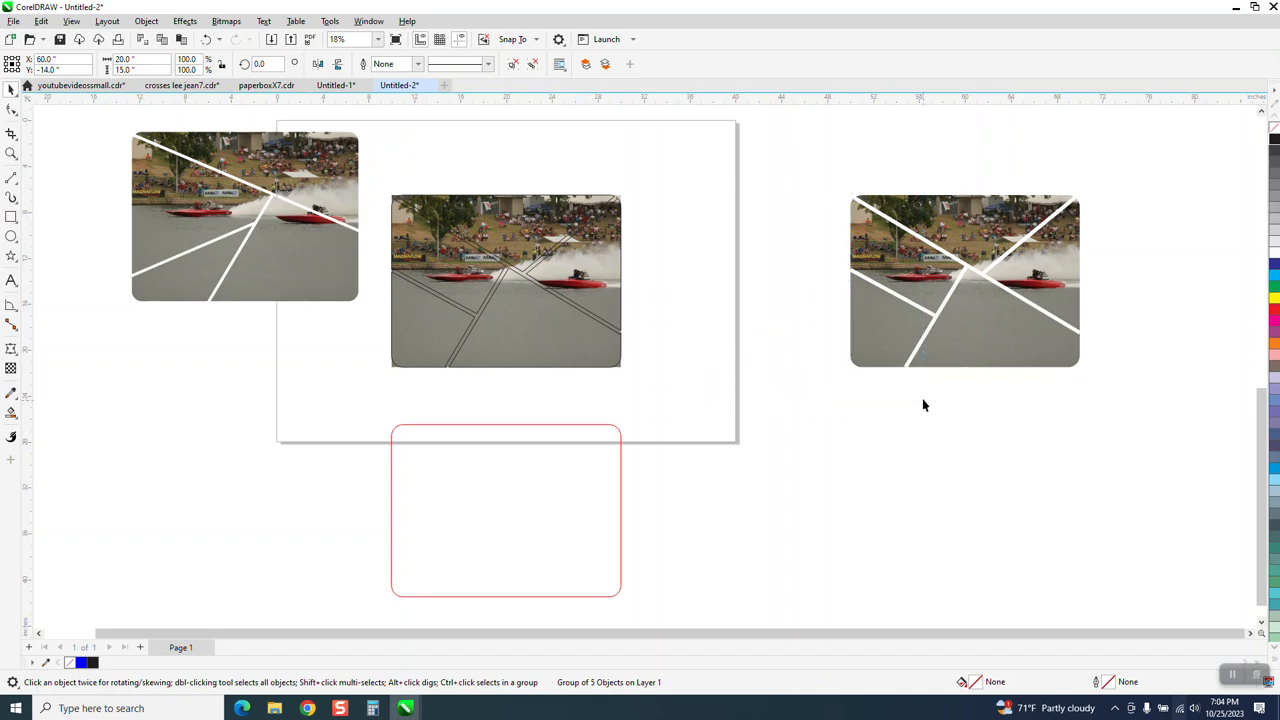
left_click(916, 303)
key("Right")
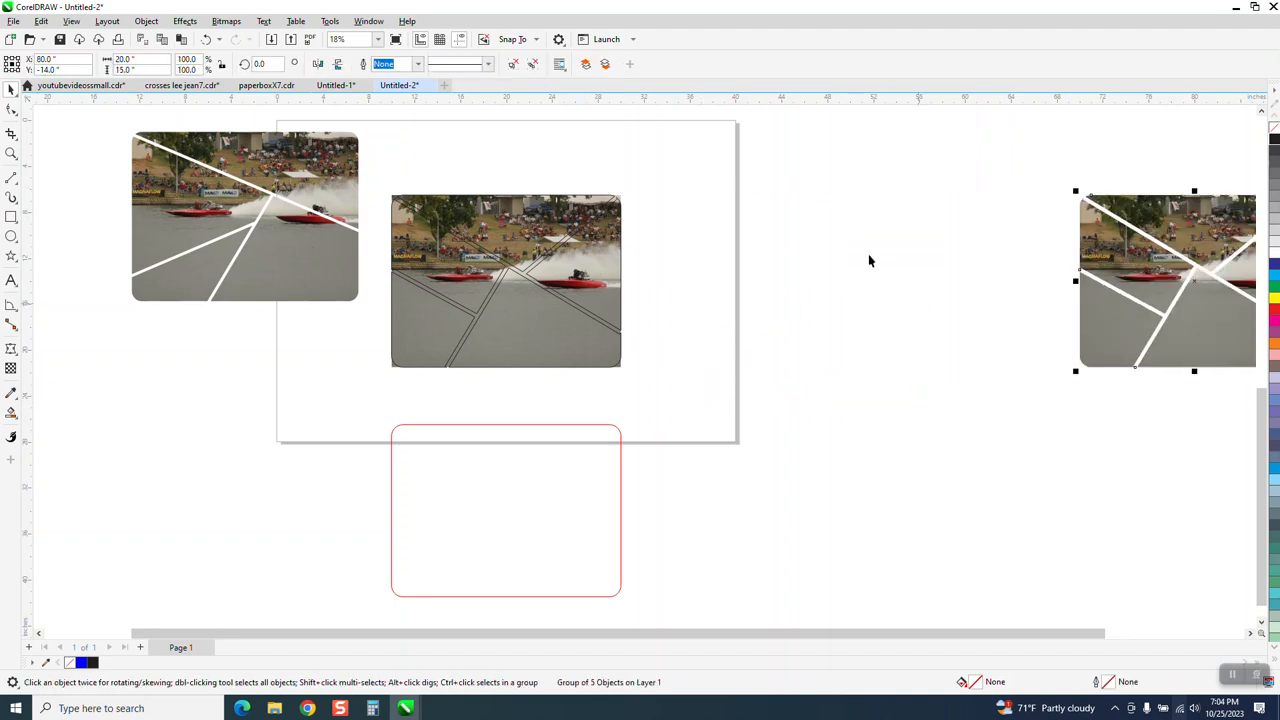
left_click_drag(657, 143, 1023, 409)
scroll(890, 289, "down", 3)
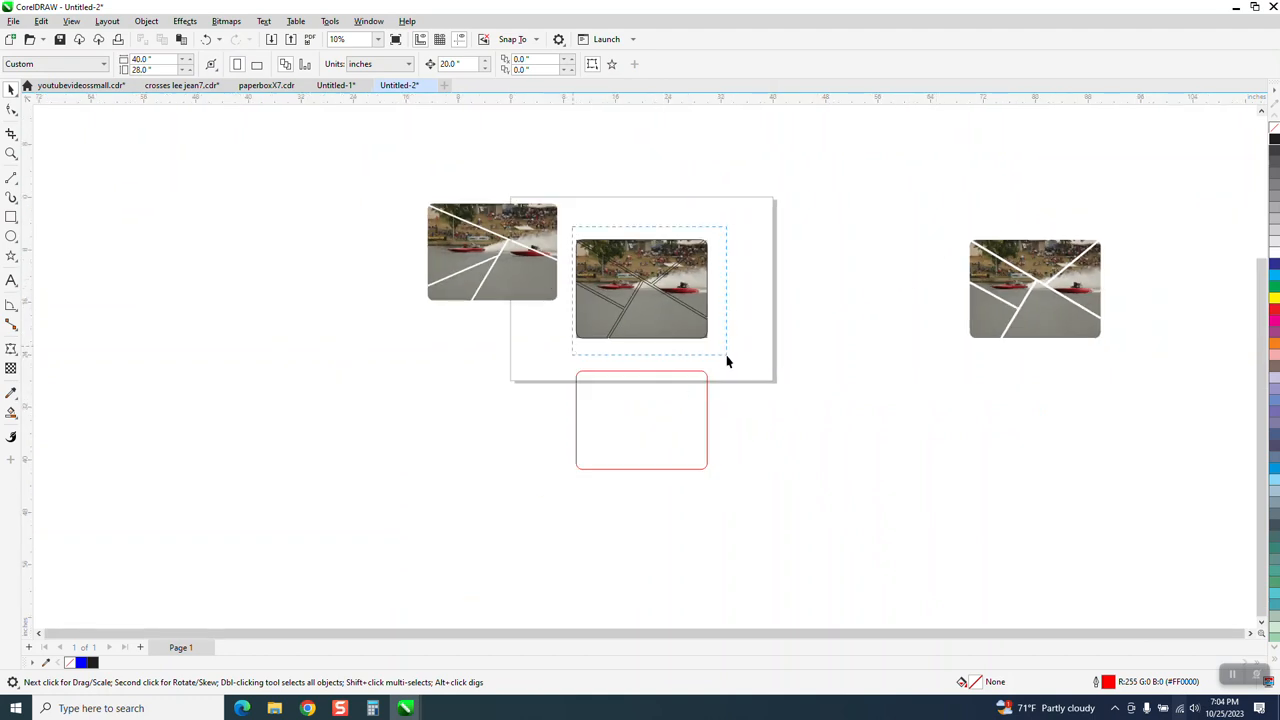
Step: Move the unsplit photo and its section outlines 40 inches up, off the page
left_click_drag(727, 360, 736, 363)
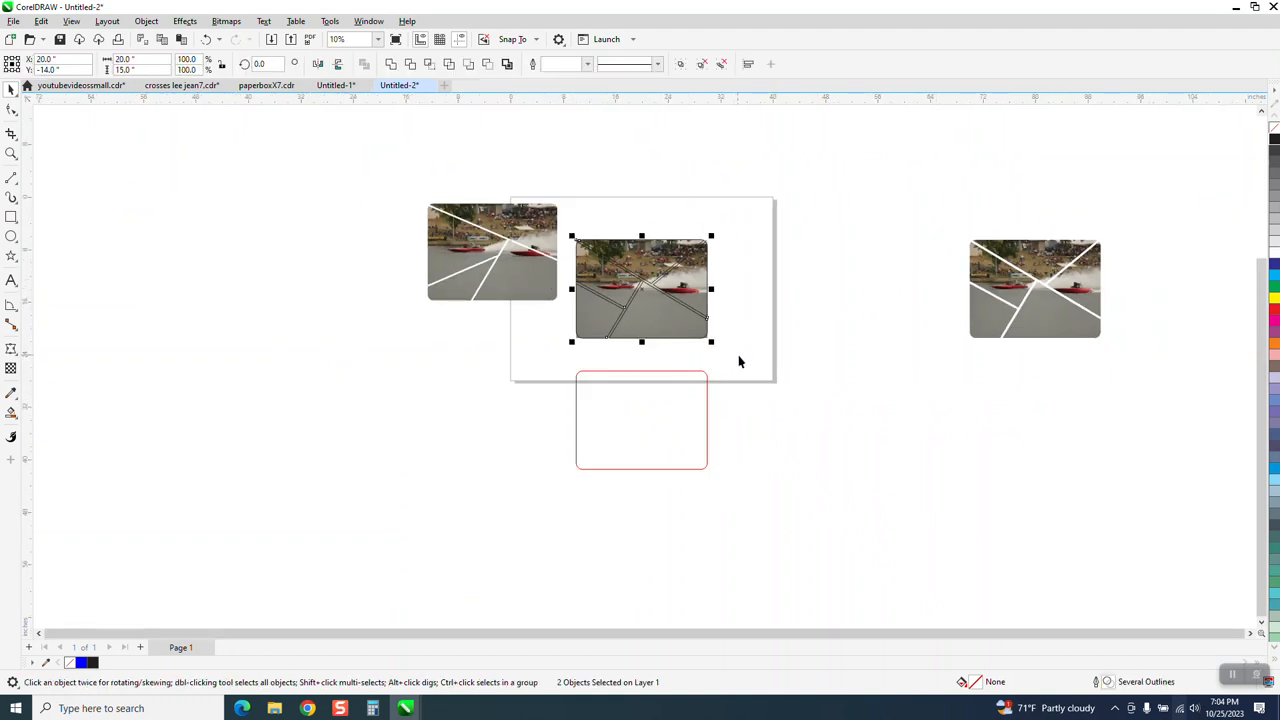
key("Up")
key("Up")
Step: Move the split photo group 60 inches left, back to the center of the page
left_click(1027, 335)
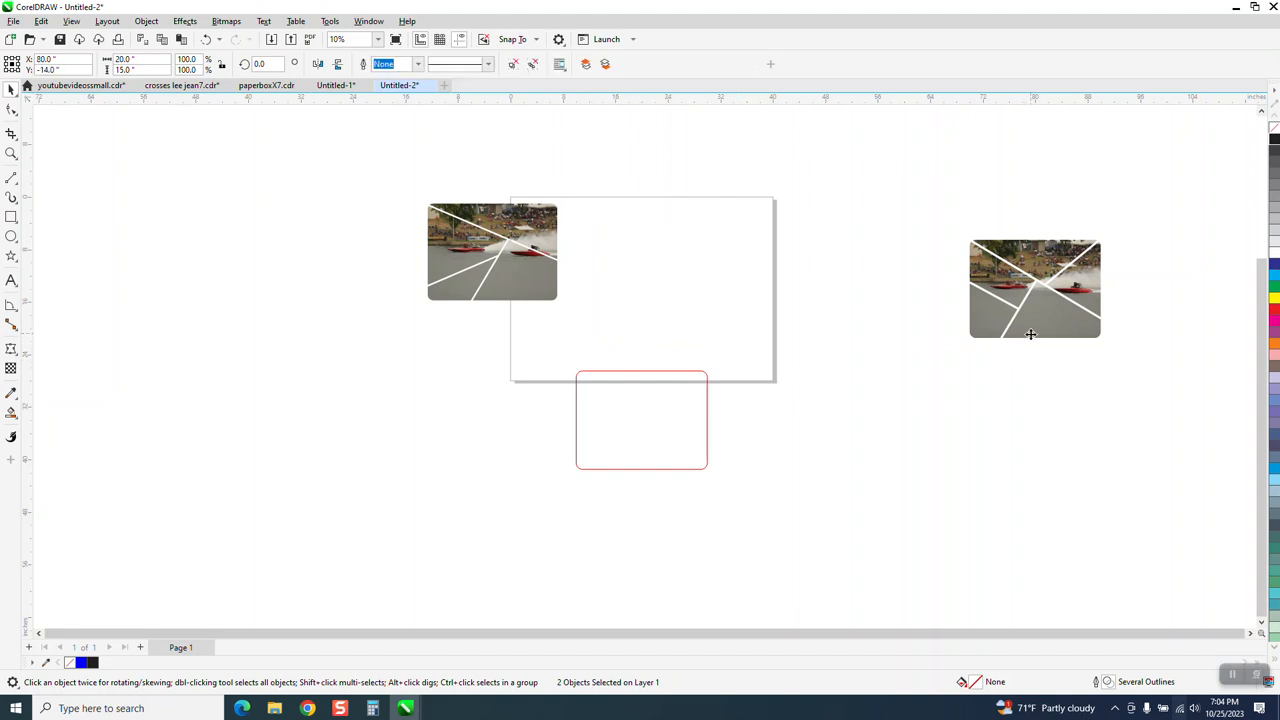
key("Left")
key("Left")
key("Left")
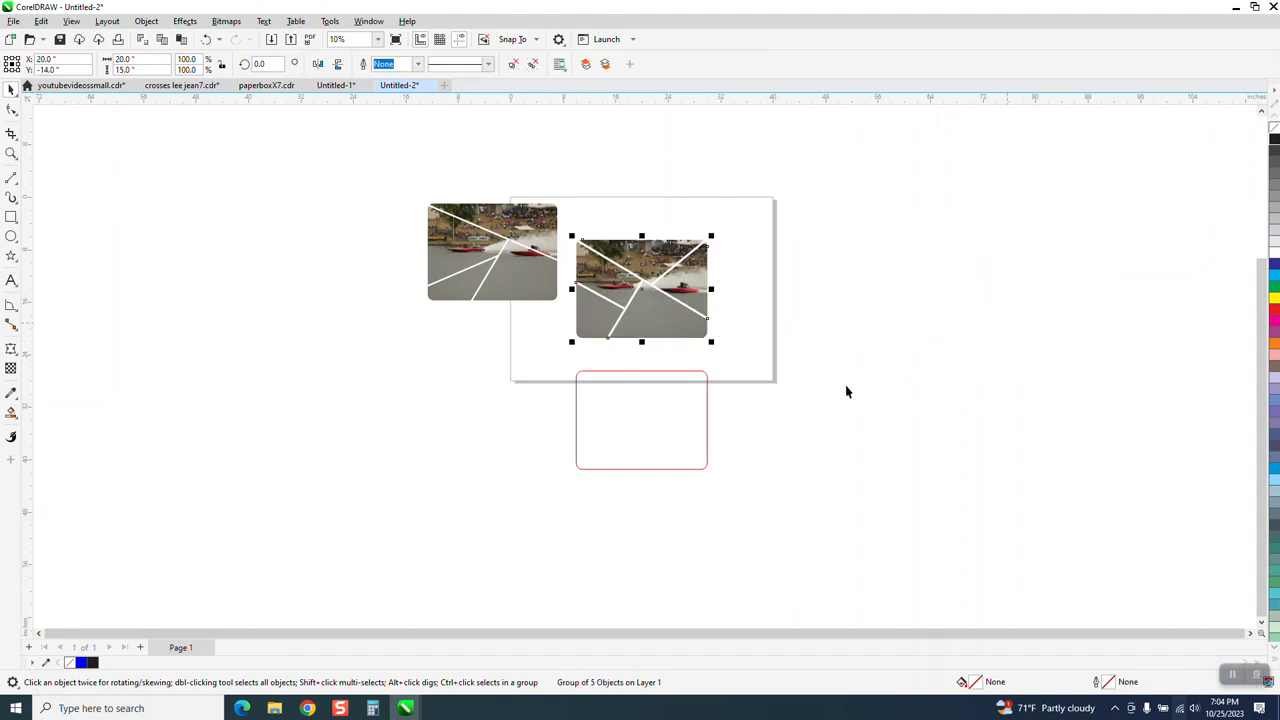
Step: Fill the spare rounded rectangle with purple, remove its outline, and move it 20 inches up onto the split photo
left_click(11, 153)
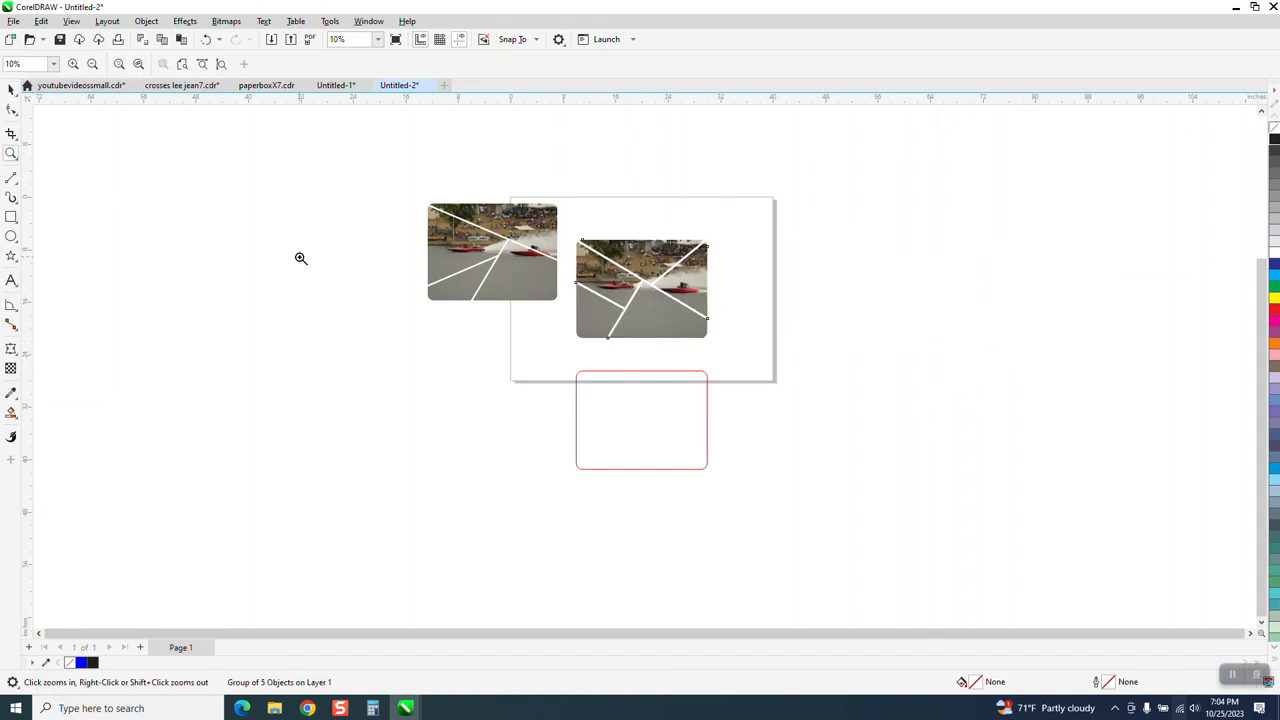
left_click(12, 89)
left_click(597, 398)
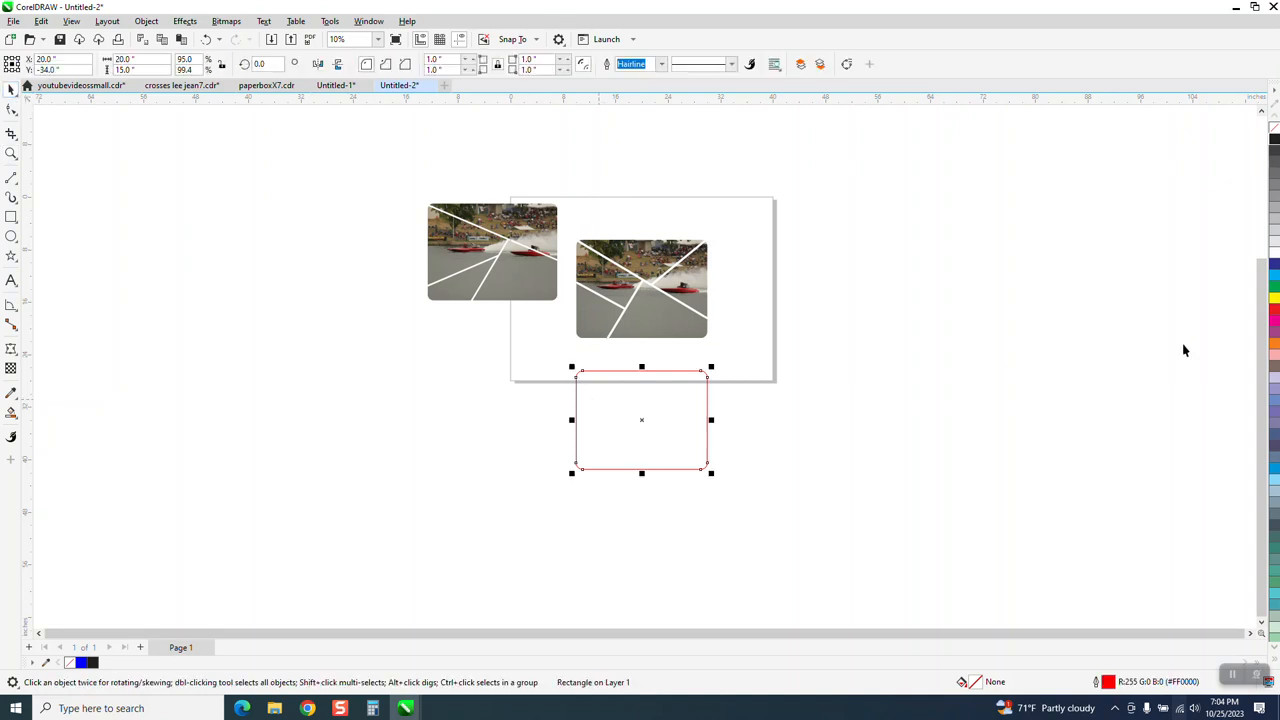
left_click(1273, 337)
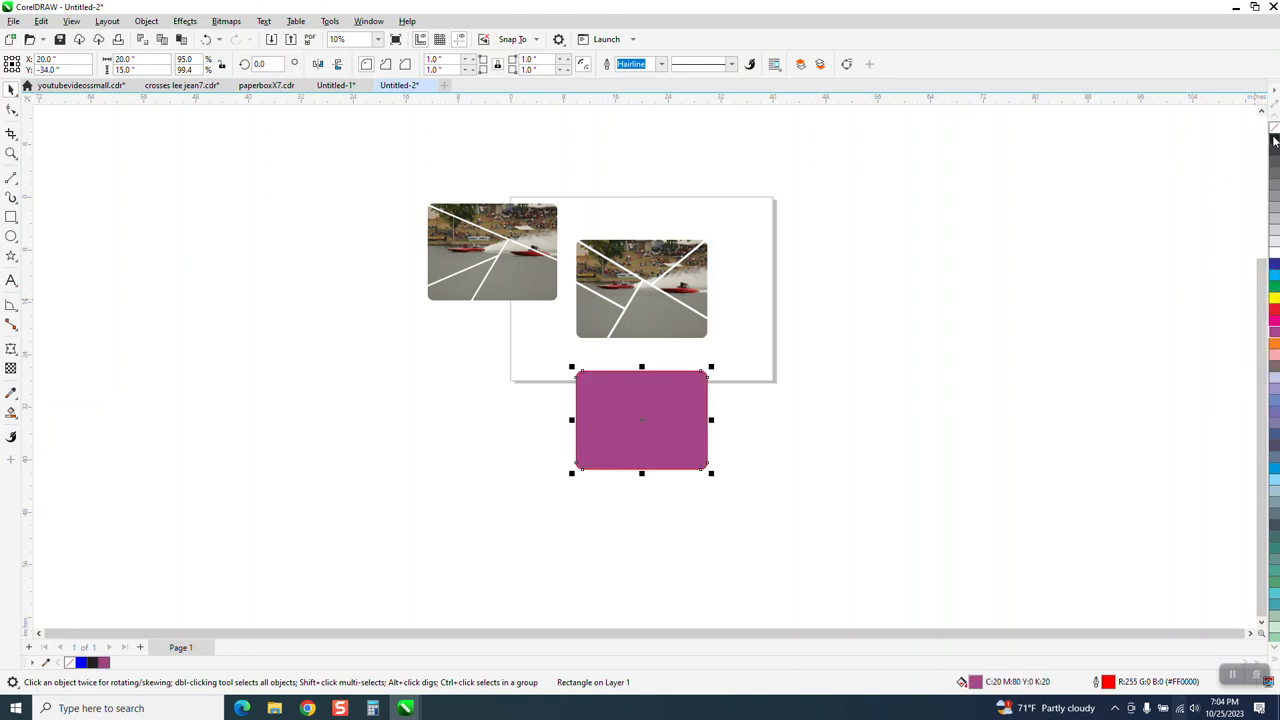
right_click(1274, 130)
key("Up")
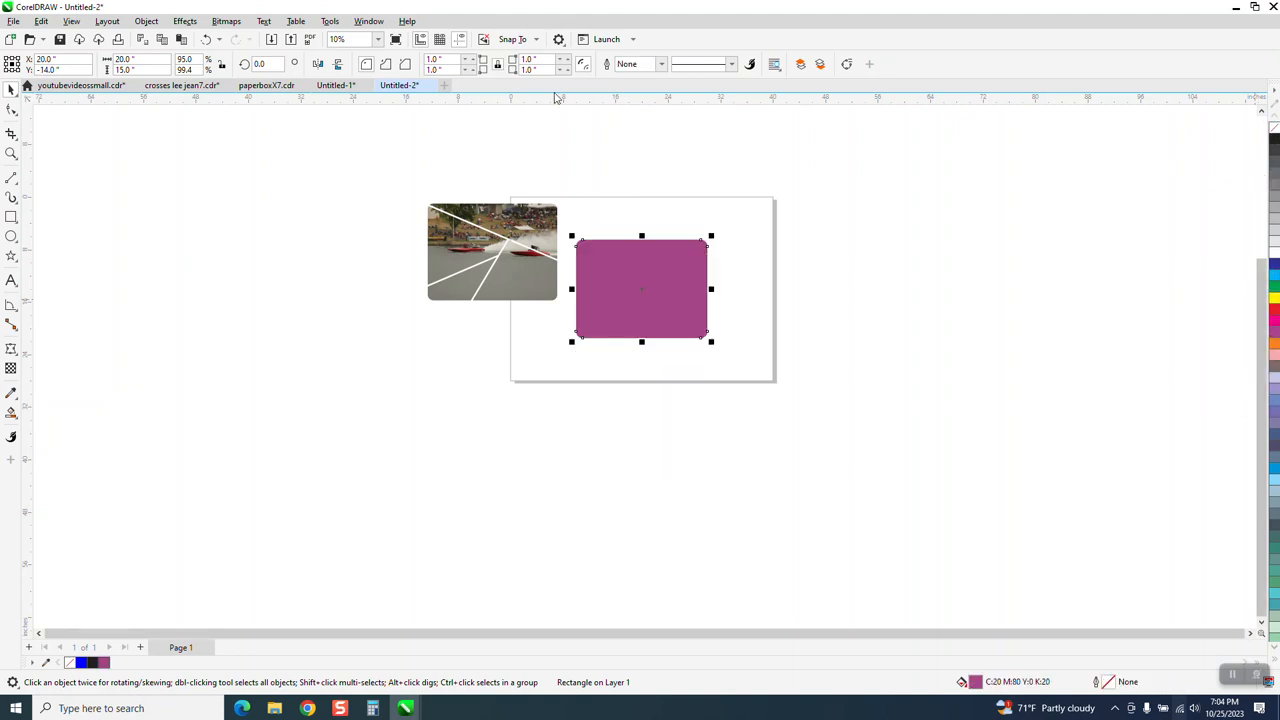
Step: Send the purple rounded rectangle to the back of the page, behind the split photo
left_click(142, 22)
mouse_move(180, 234)
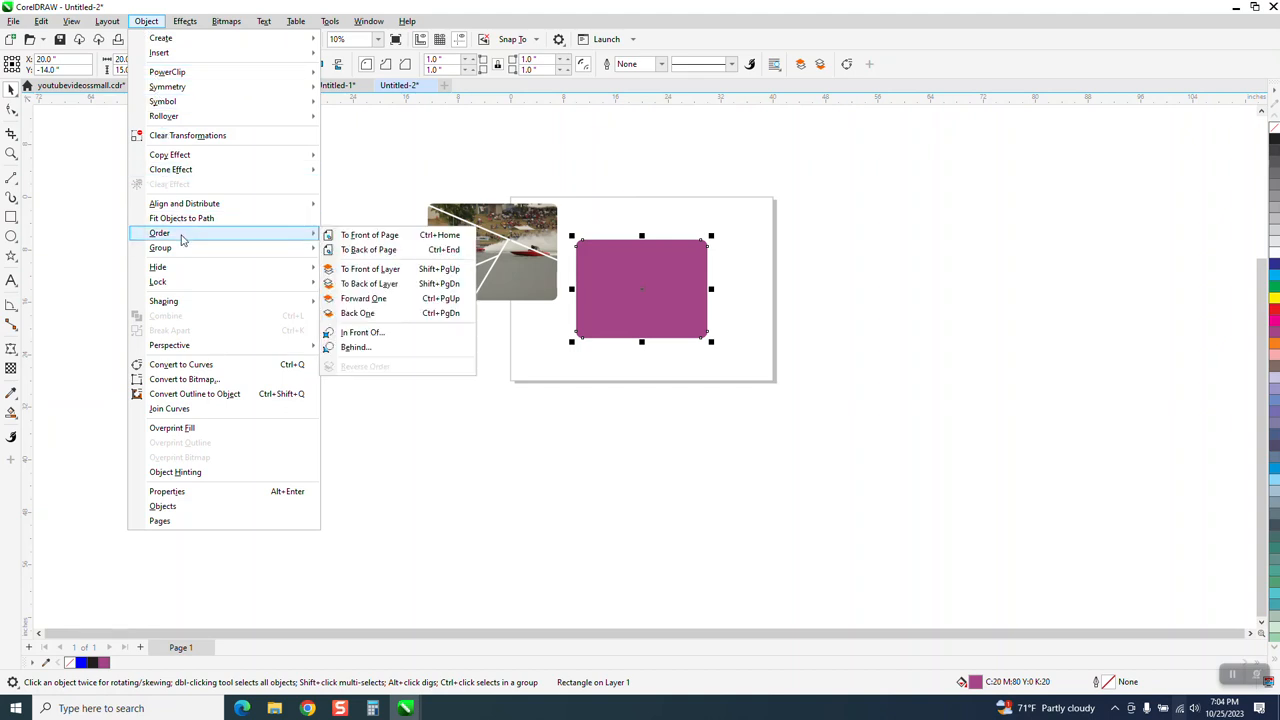
left_click(353, 250)
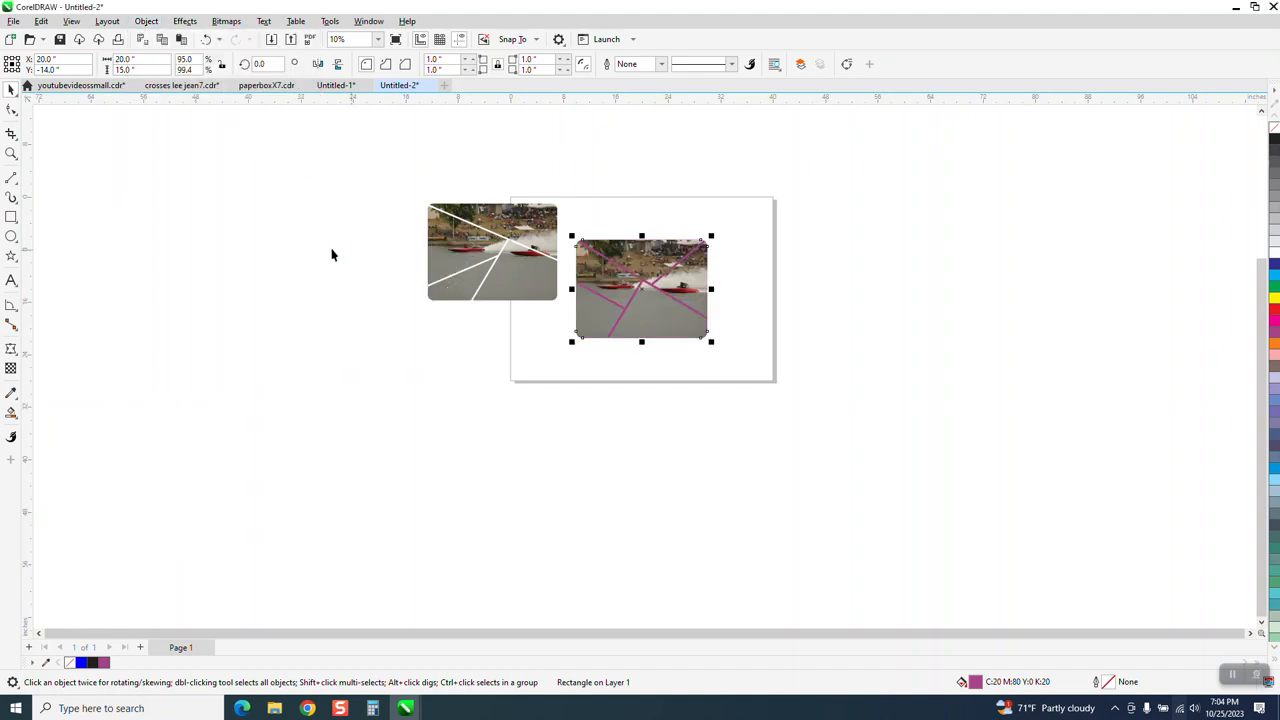
Step: Move the earlier sample split photo off the page and inspect the new split photo against its purple backing
left_click_drag(548, 234, 343, 316)
left_click(11, 153)
left_click_drag(576, 238, 806, 390)
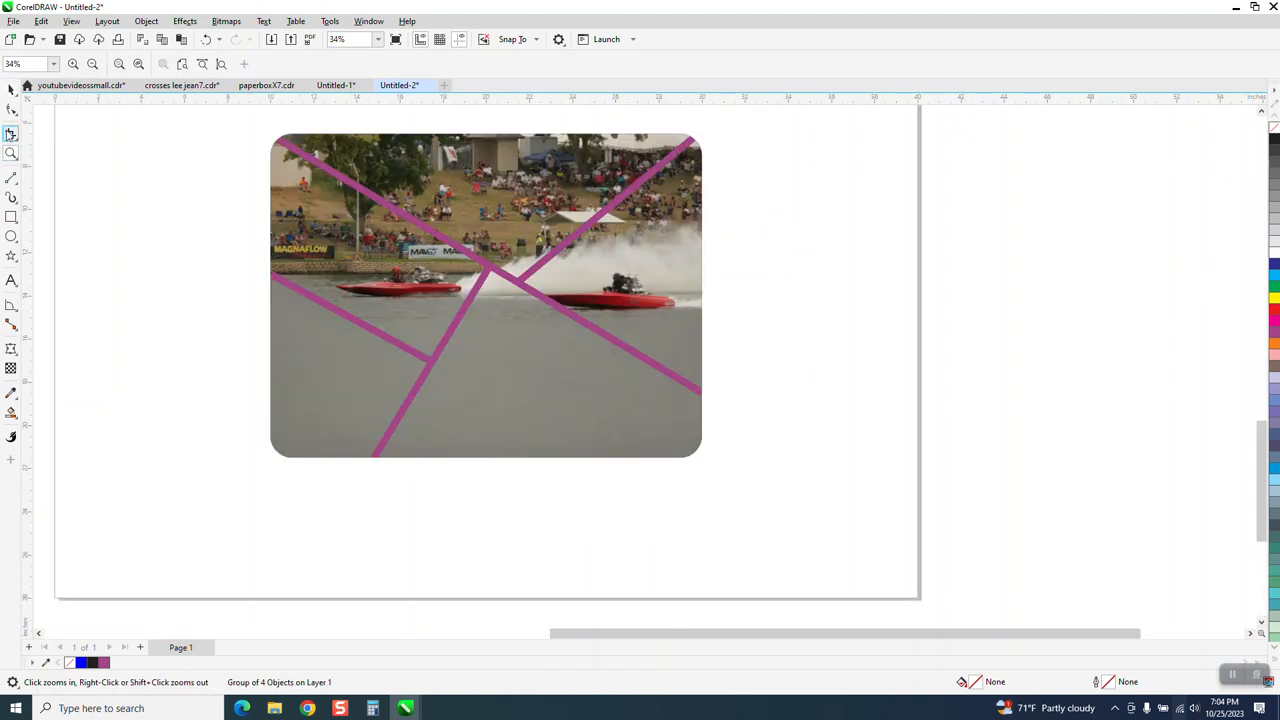
left_click(11, 88)
scroll(475, 300, "down", 1)
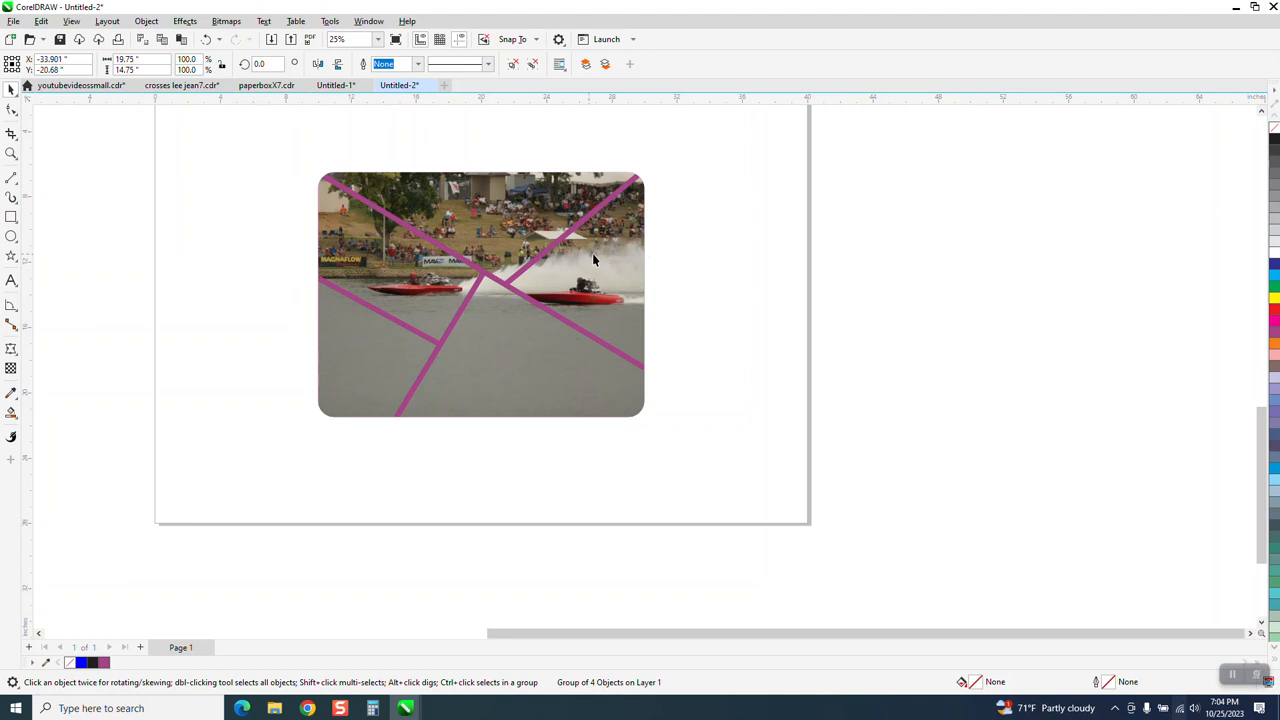
Step: Move the split photo aside, fill the purple rounded rectangle with yellow, and return the photo on top of it to inspect the contrast
left_click(634, 181)
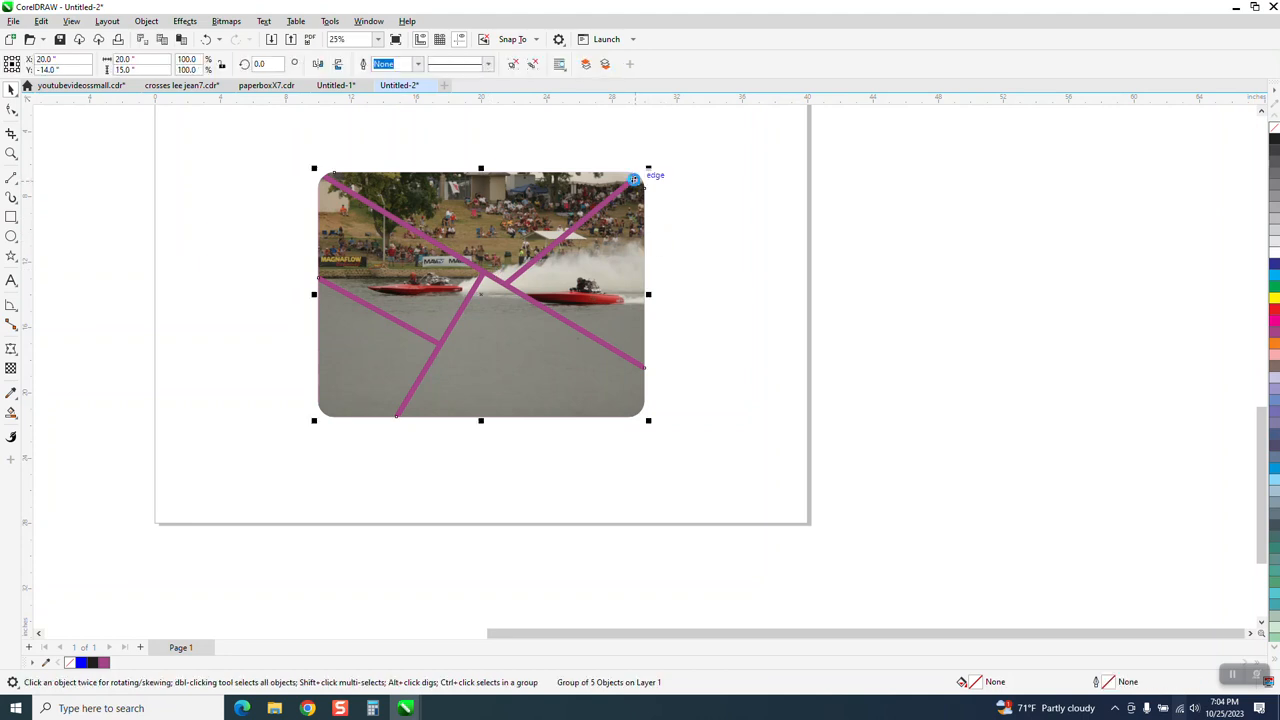
left_click_drag(634, 181, 960, 181)
left_click(579, 216)
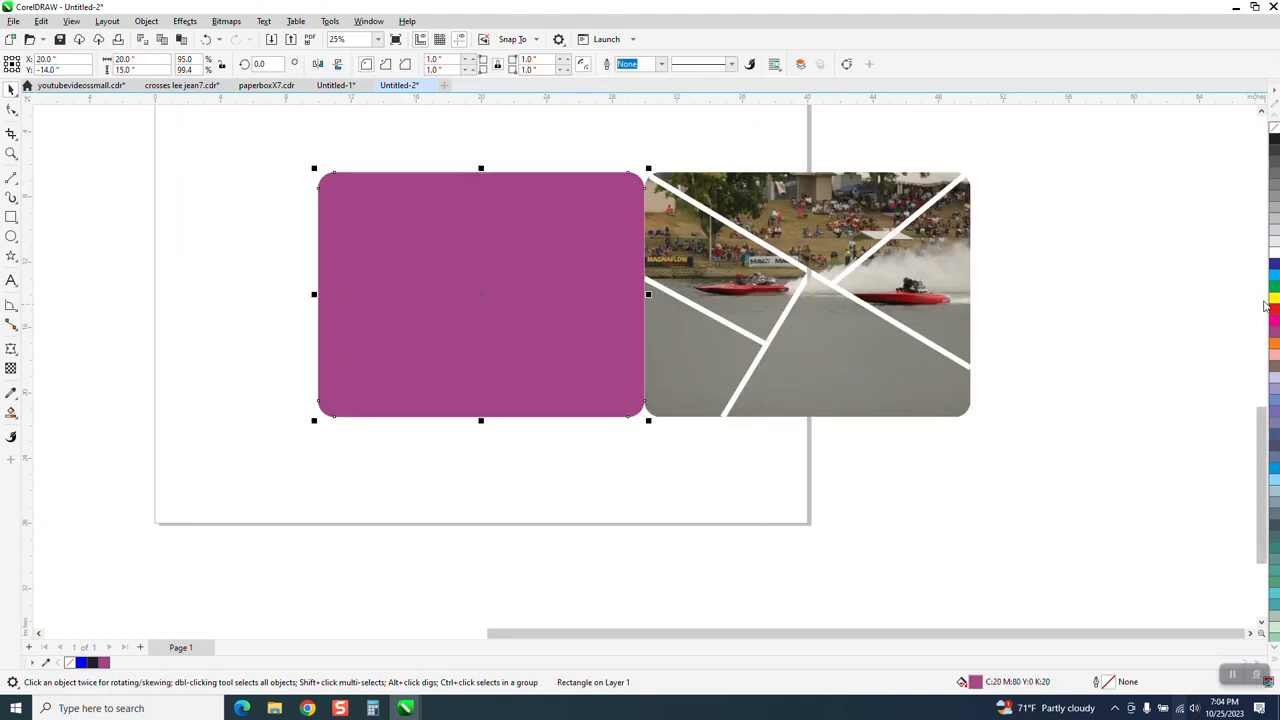
left_click(1274, 297)
left_click(975, 320)
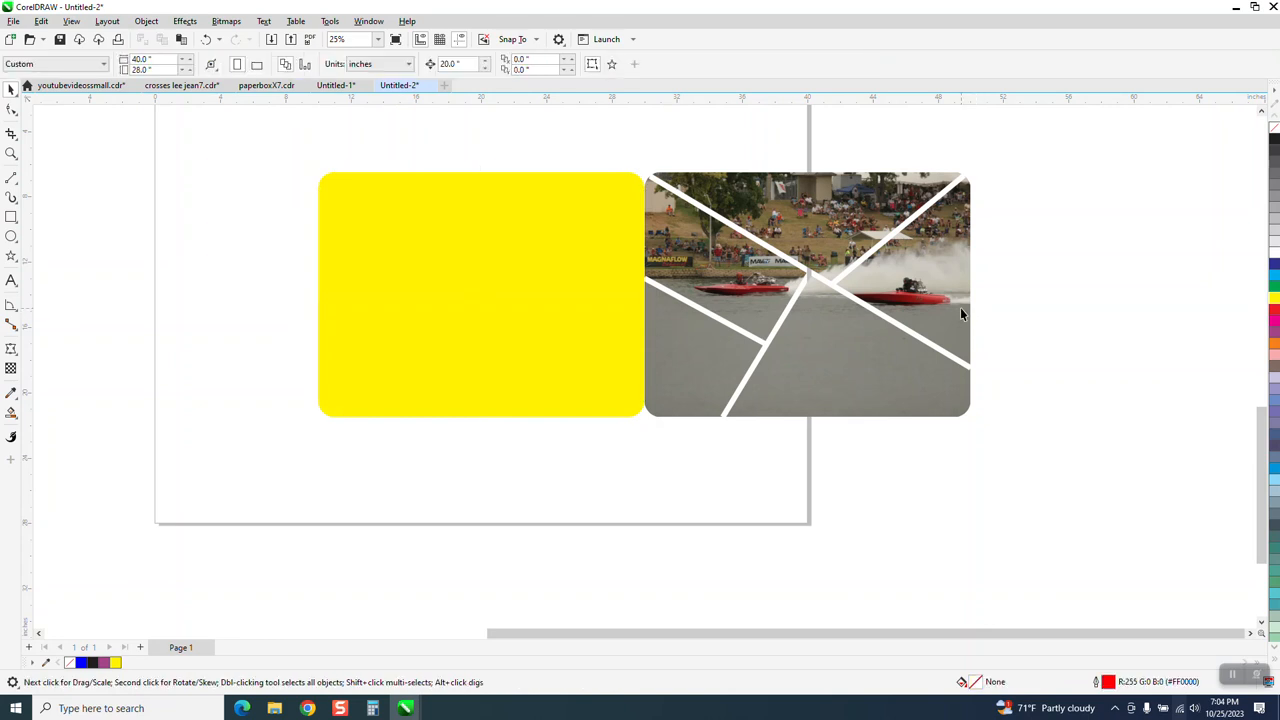
left_click(941, 309)
key("p")
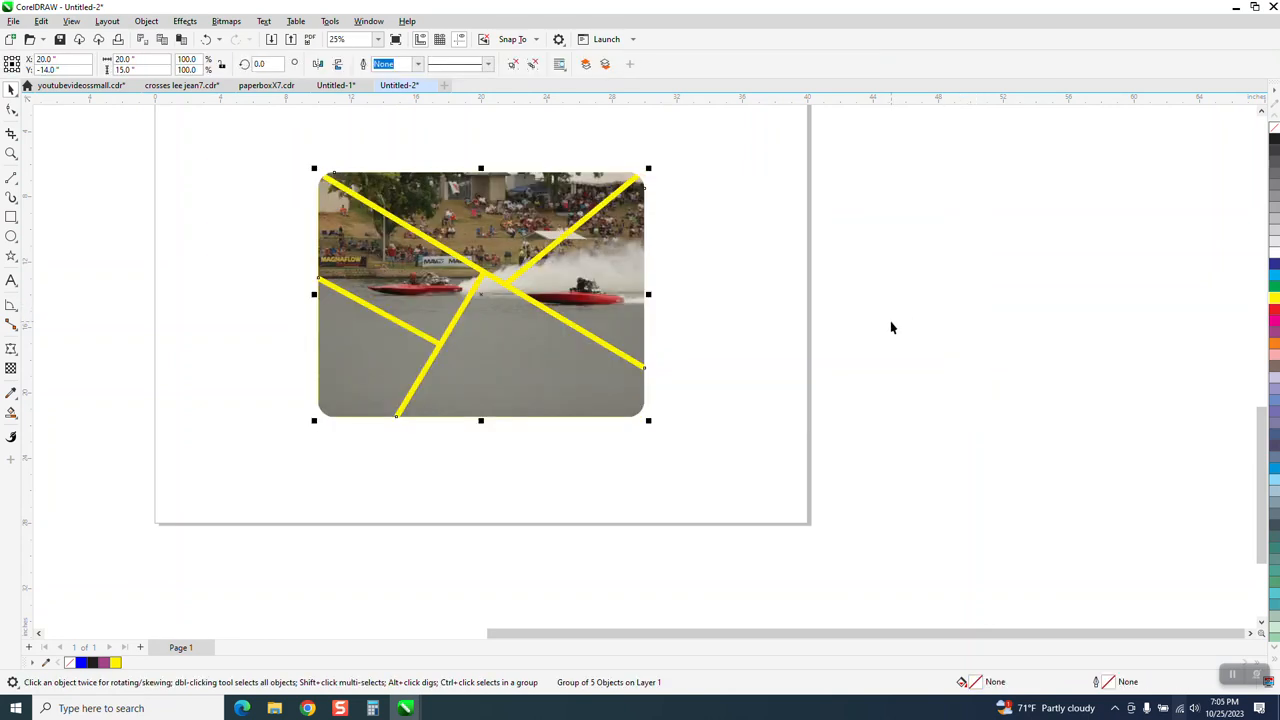
left_click(743, 348)
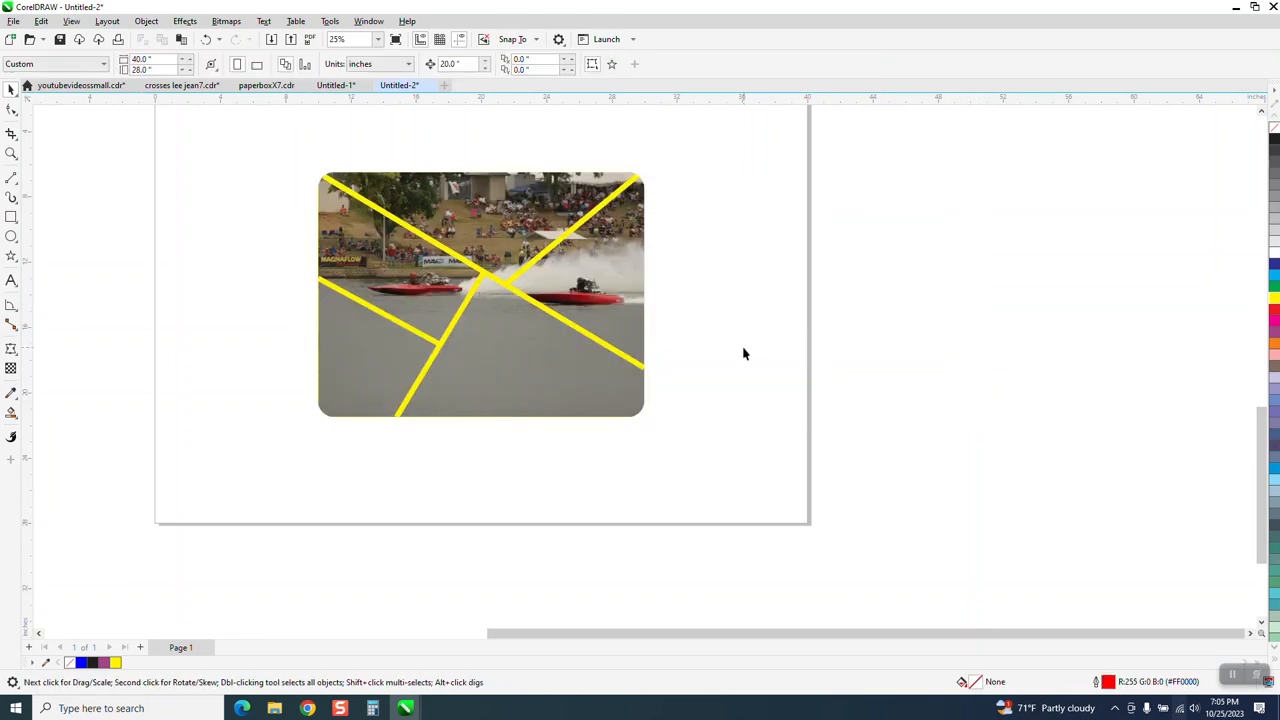
left_click(11, 153)
left_click_drag(290, 162, 745, 448)
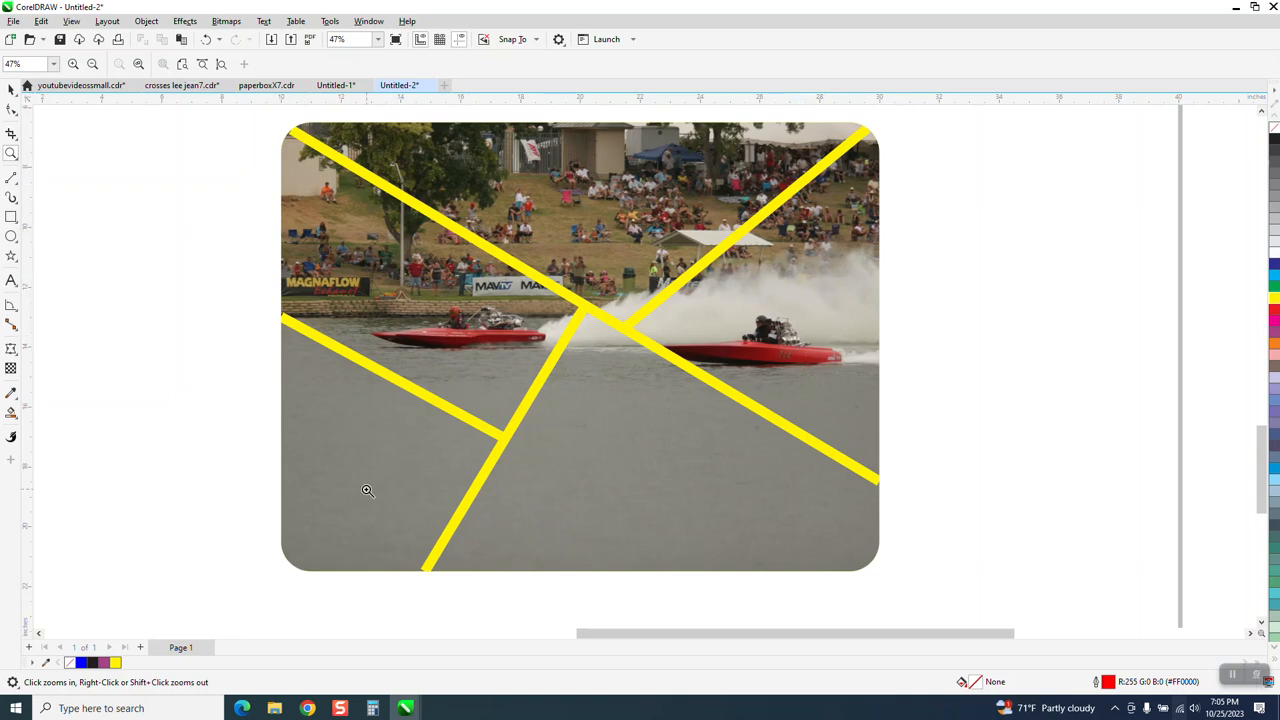
Step: Undo back to the stage with the empty outlined sections centered on the page and the uncut boat photo off the page
scroll(600, 434, "down", 3)
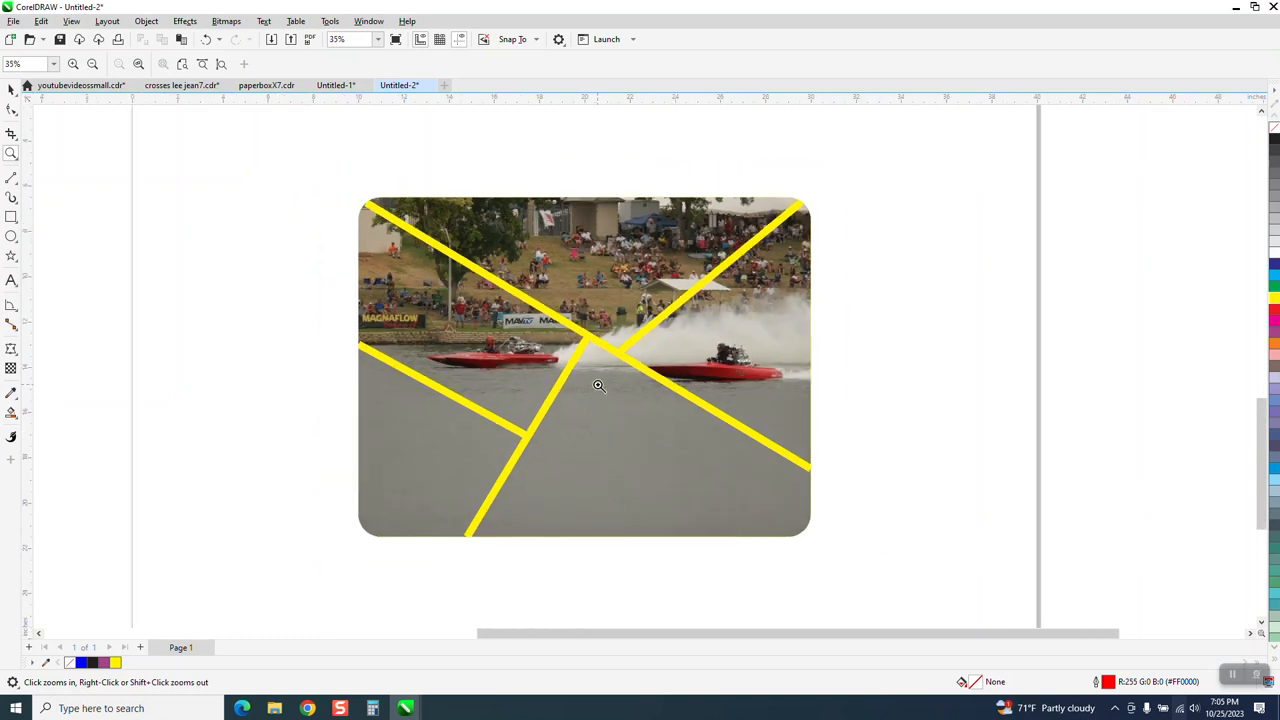
scroll(598, 386, "down", 1)
scroll(580, 352, "down", 1)
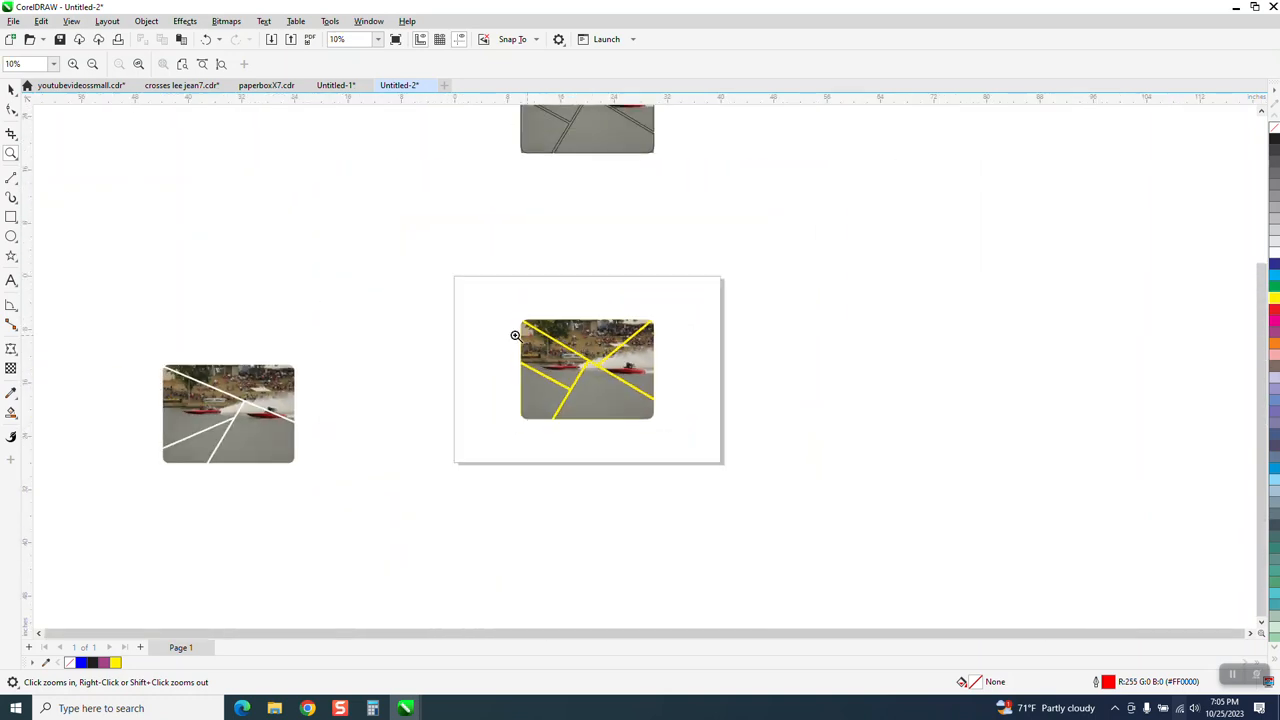
left_click(206, 39)
left_click(206, 39)
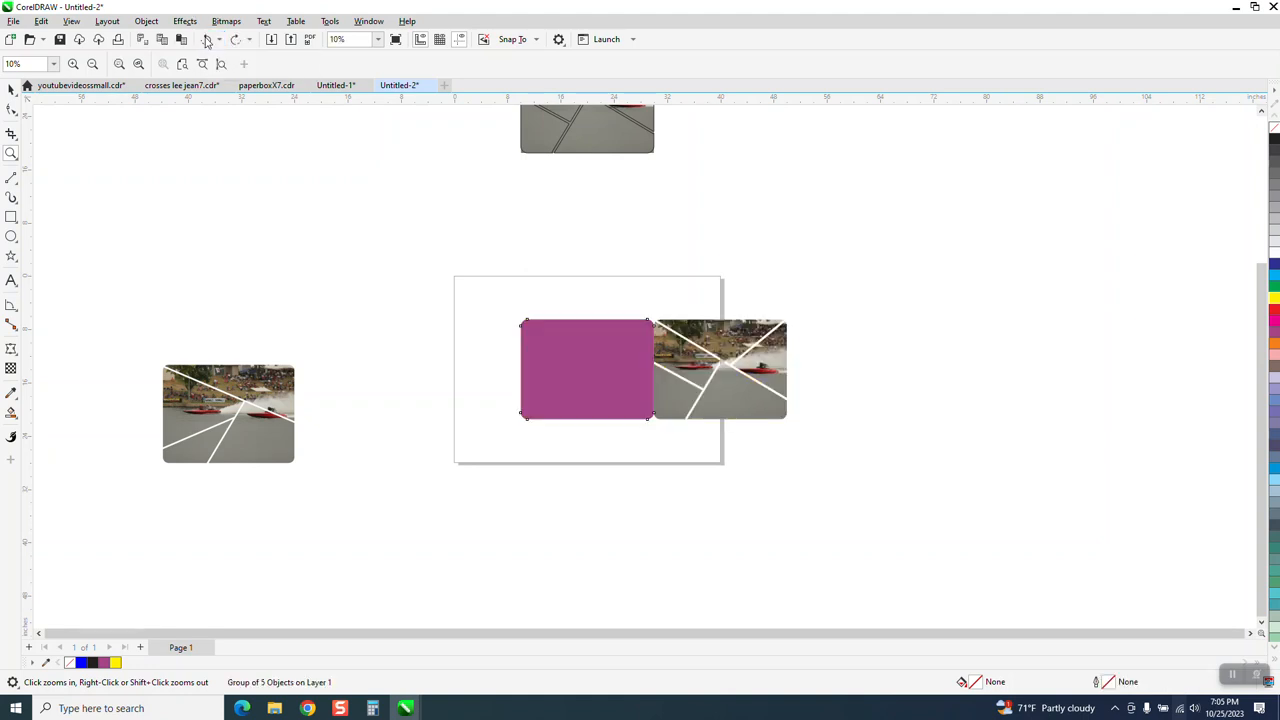
left_click(206, 39)
left_click(206, 39)
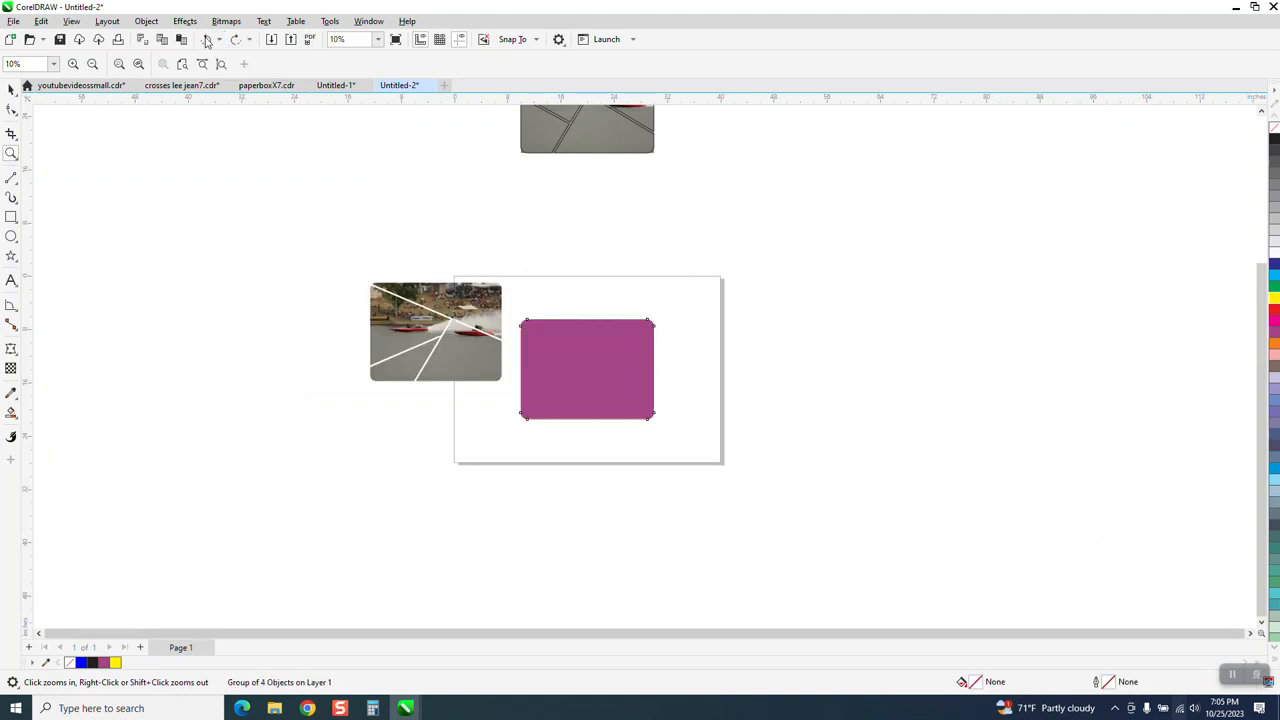
left_click(206, 39)
left_click(206, 39)
left_click(206, 39)
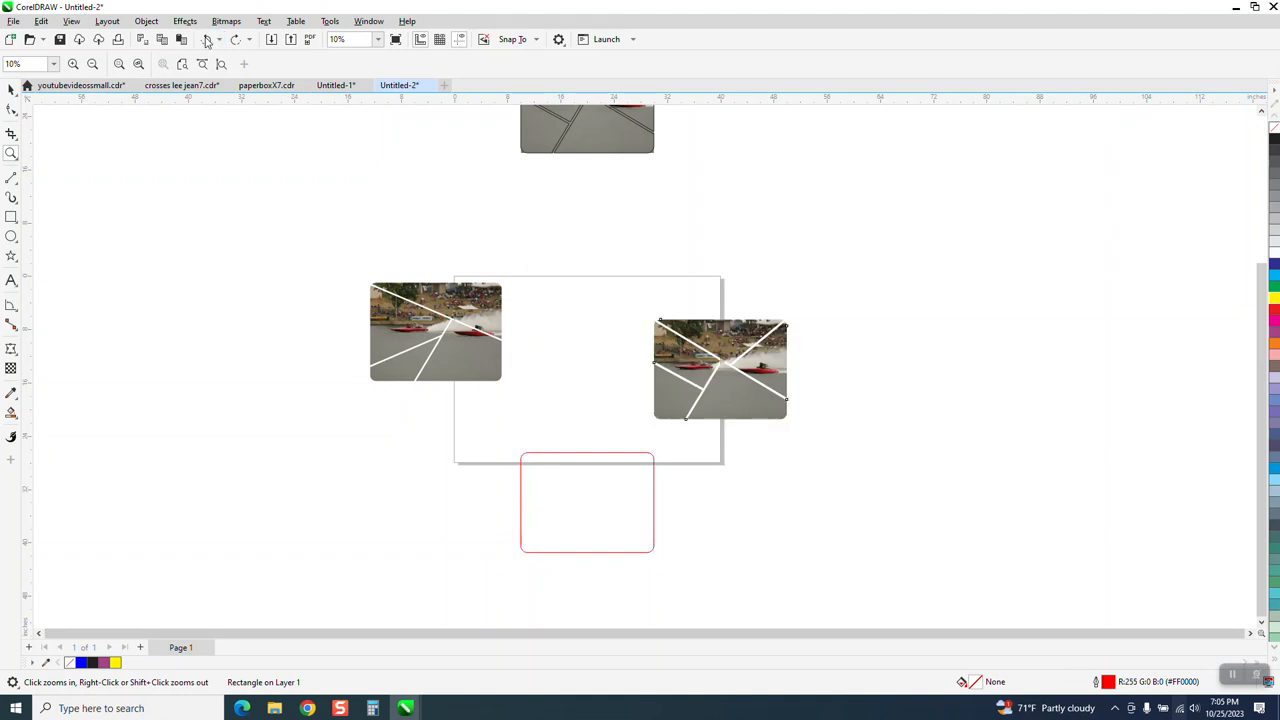
left_click(206, 39)
left_click(206, 39)
left_click(206, 39)
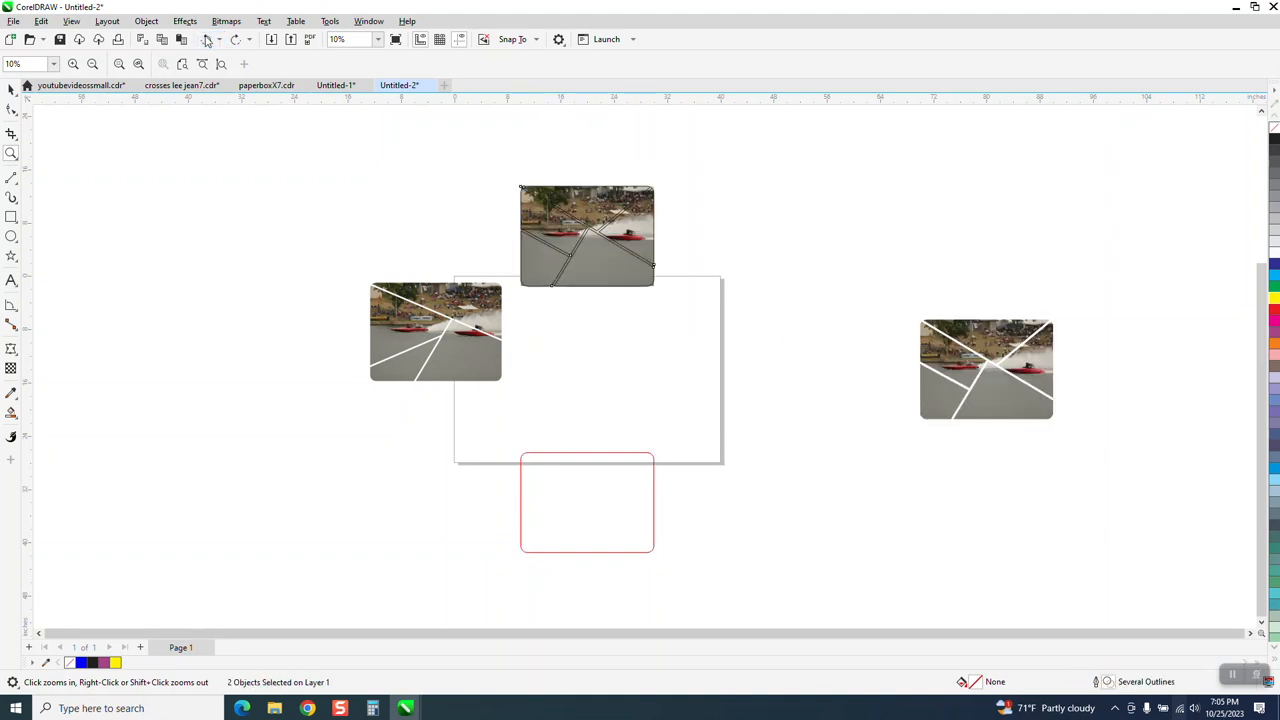
left_click(206, 39)
left_click(206, 39)
left_click(206, 39)
left_click(206, 39)
left_click(206, 39)
left_click(206, 39)
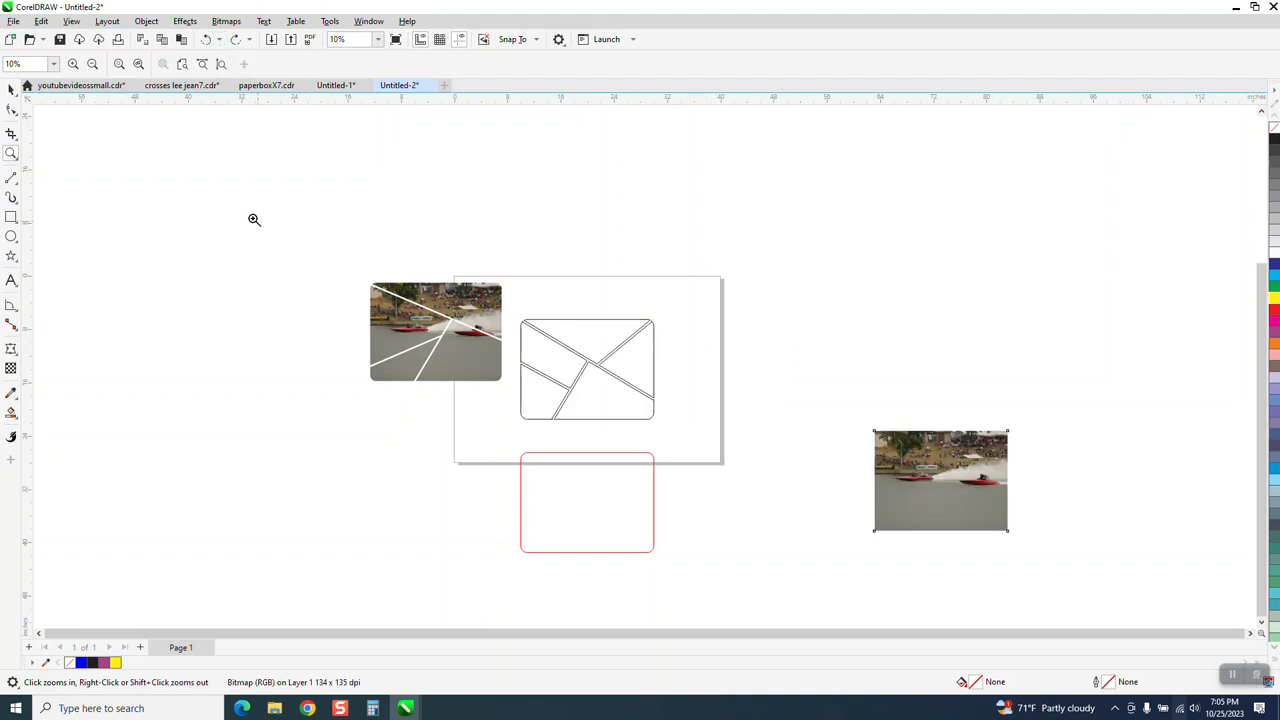
Step: Smart Fill the upper triangular section, move the new shape 40 inches right off the page, and give it a black outline with no fill
left_click(14, 93)
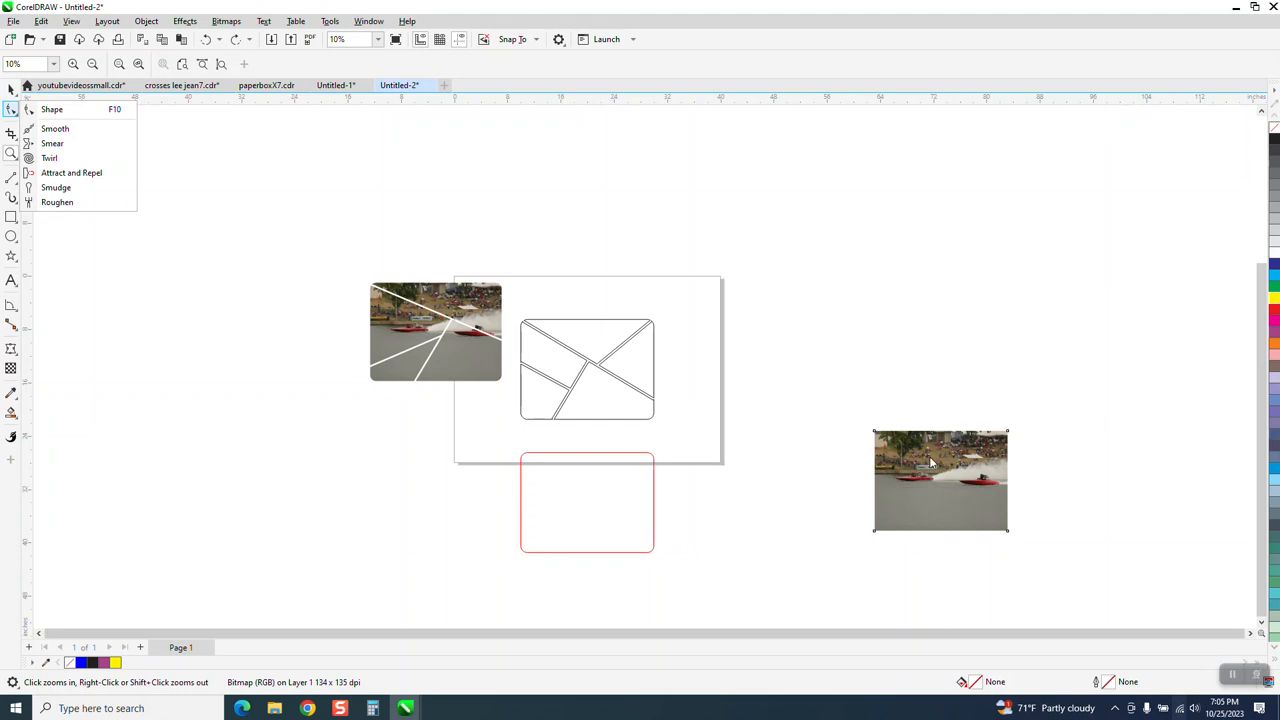
left_click(959, 482)
scroll(750, 426, "down", 1)
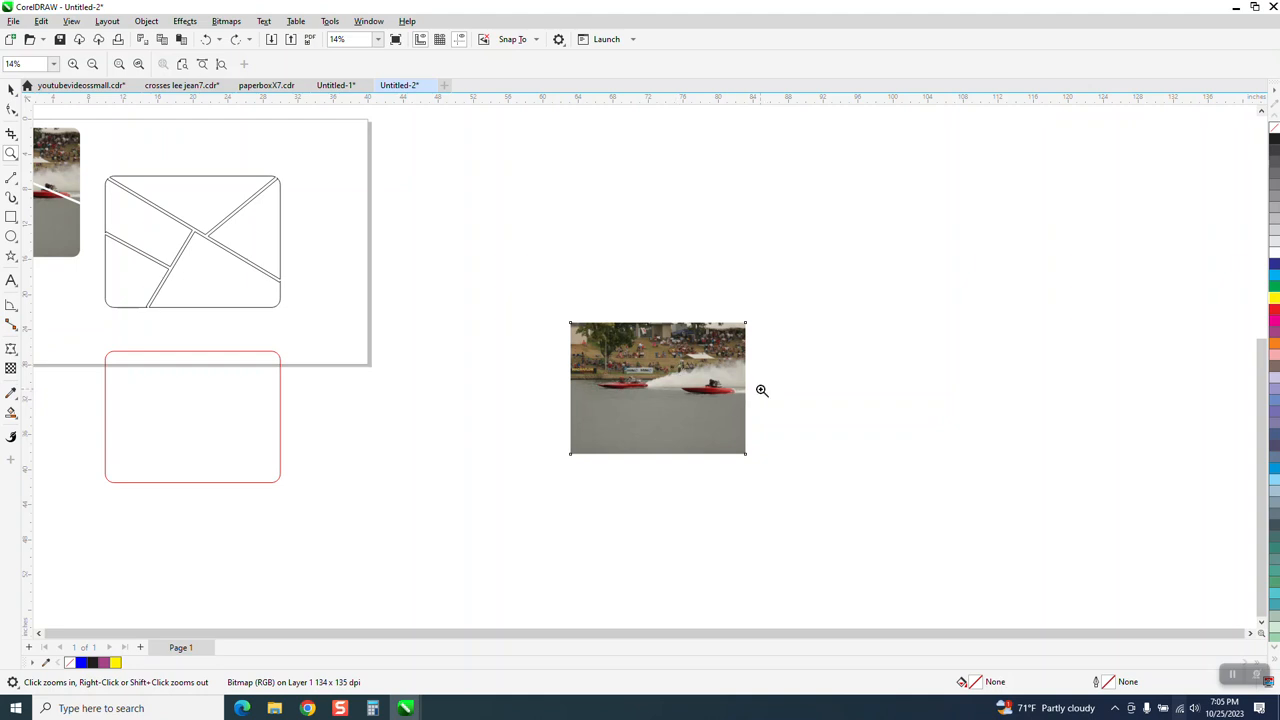
scroll(750, 386, "down", 1)
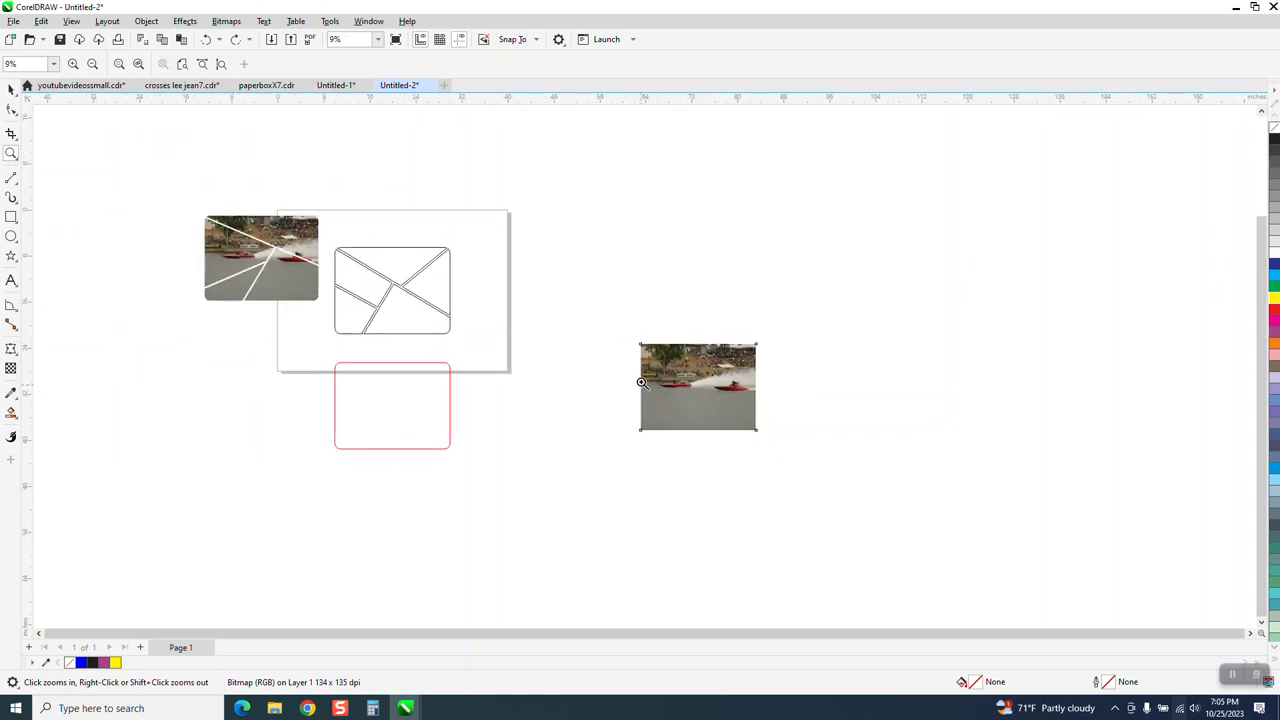
left_click(11, 89)
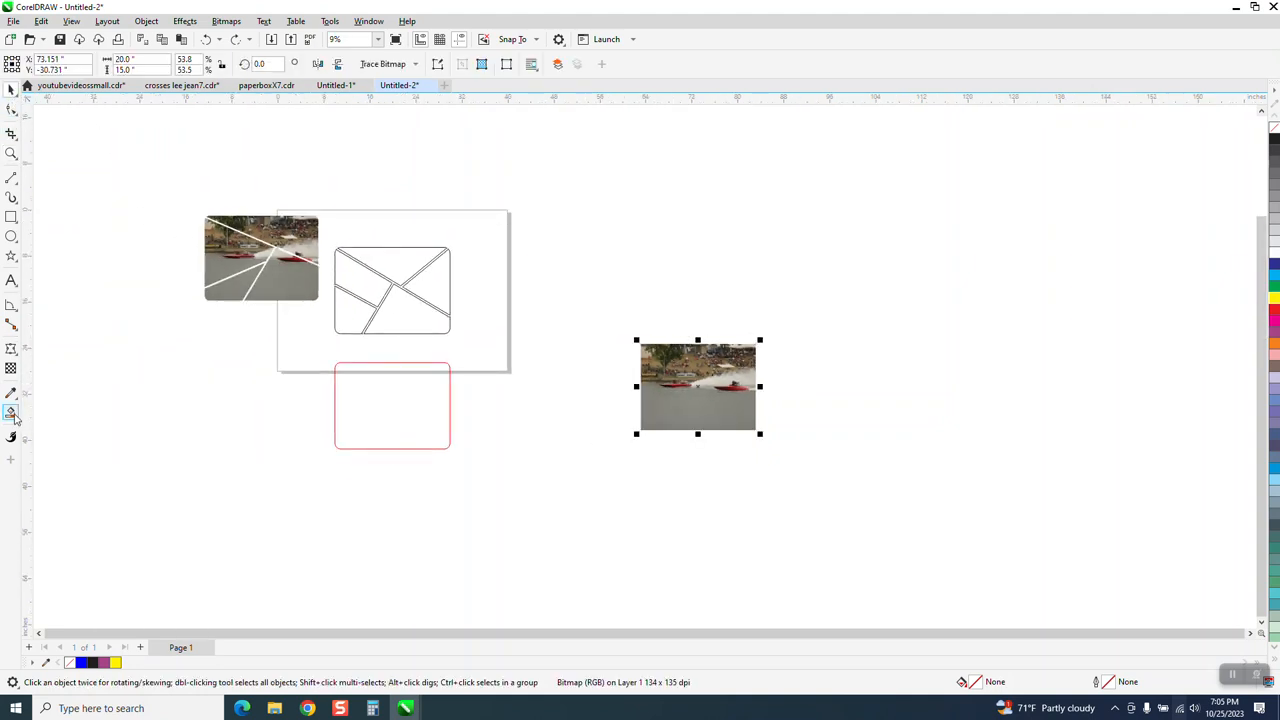
left_click(377, 258)
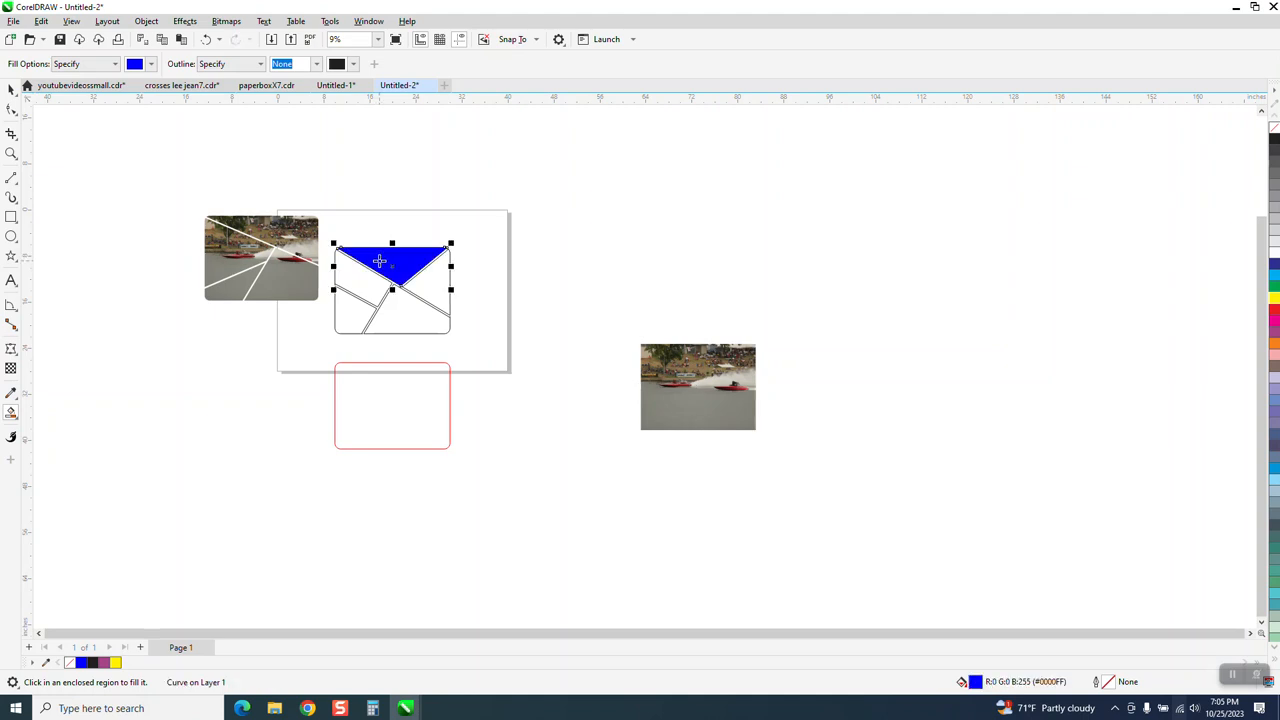
left_click_drag(380, 261, 610, 262)
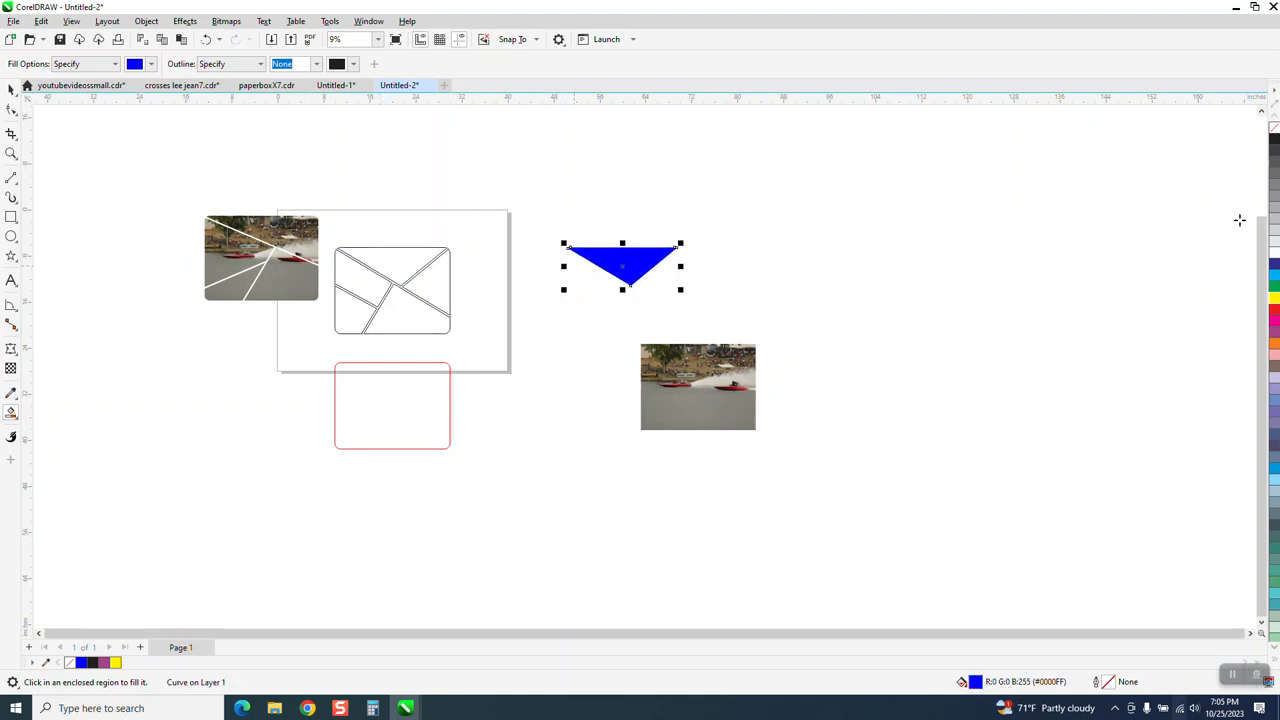
left_click(1275, 140)
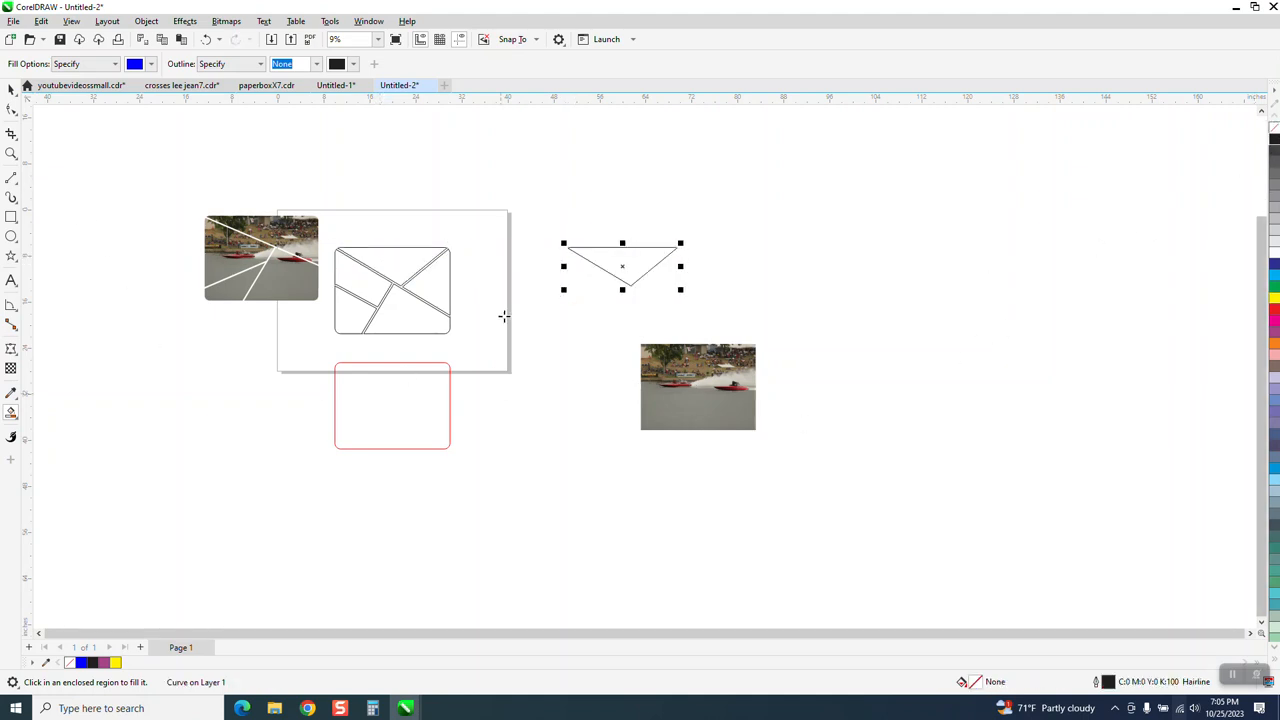
Step: Position the boat photo over the triangle outline off the page so both red boats sit across the triangle
left_click(11, 88)
left_click_drag(691, 396, 650, 299)
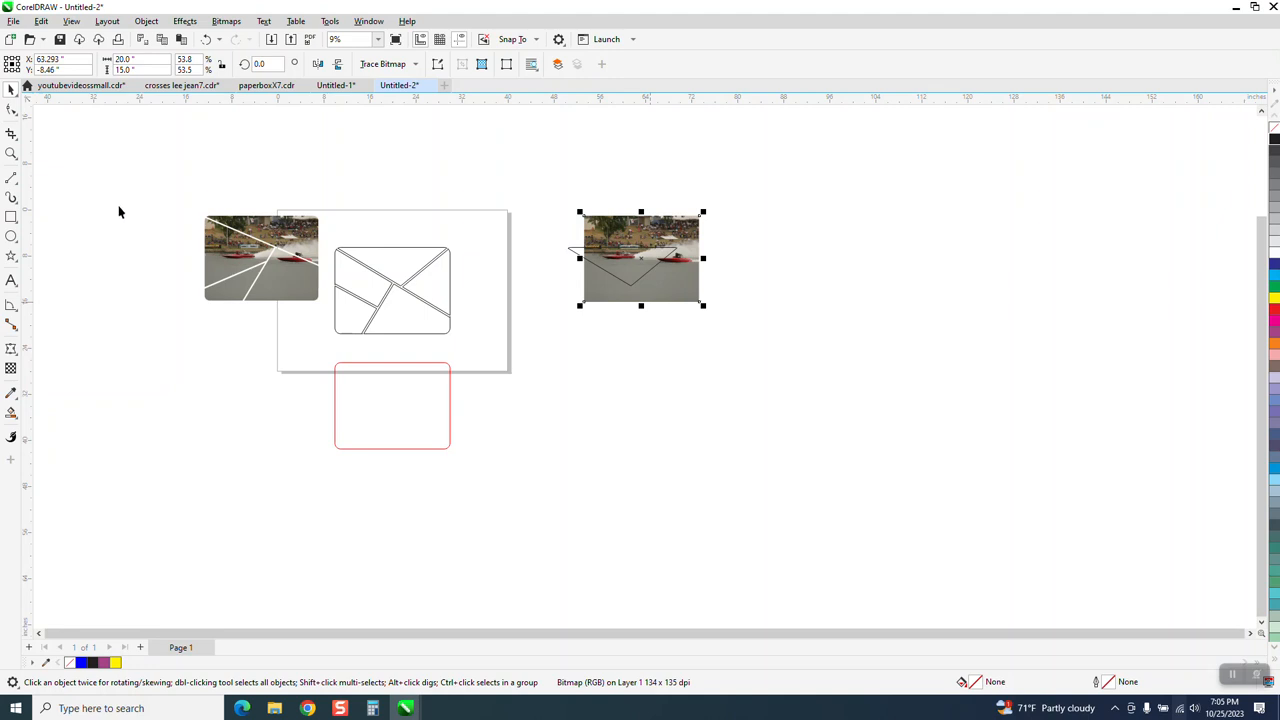
left_click(11, 153)
left_click_drag(789, 390, 789, 390)
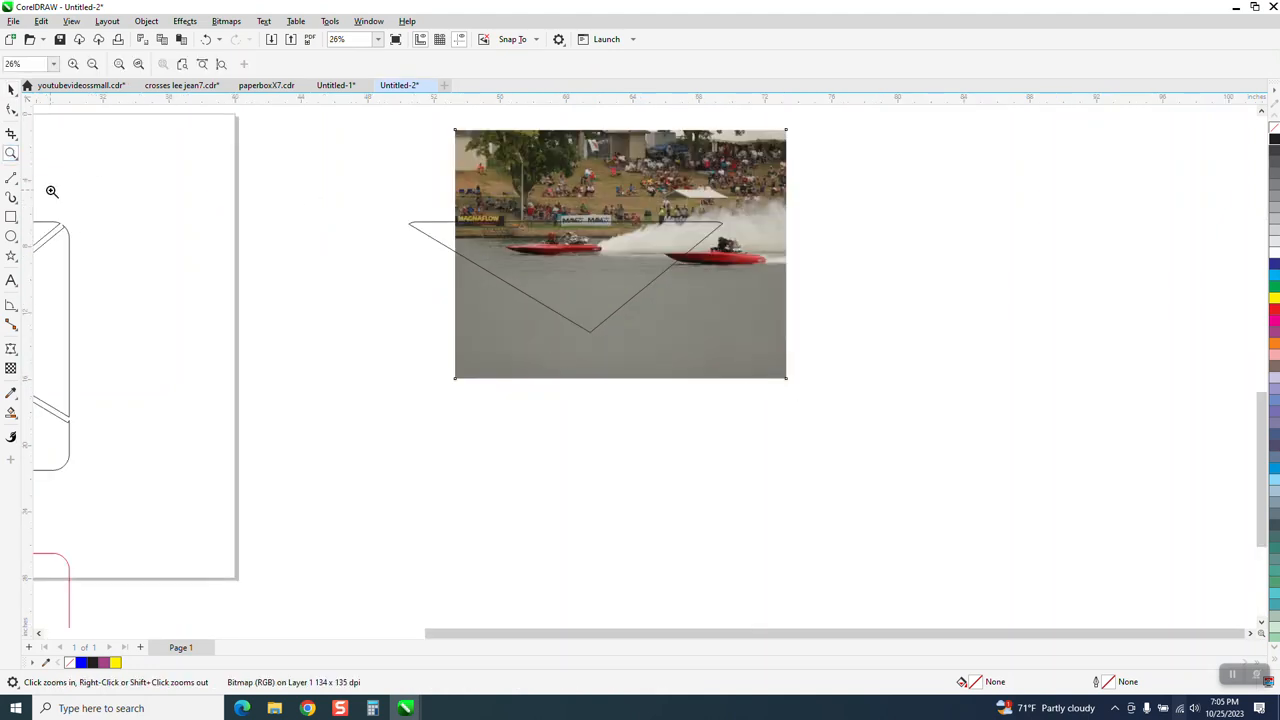
left_click(11, 88)
left_click(495, 175)
left_click_drag(553, 176, 503, 184)
Step: Intersect the photo with the triangle and move the resulting piece 40 inches left into the upper section of the layout
scroll(410, 345, "down", 1)
left_click_drag(374, 163, 780, 455)
left_click(430, 65)
scroll(750, 356, "down", 2)
key("Left")
key("Left")
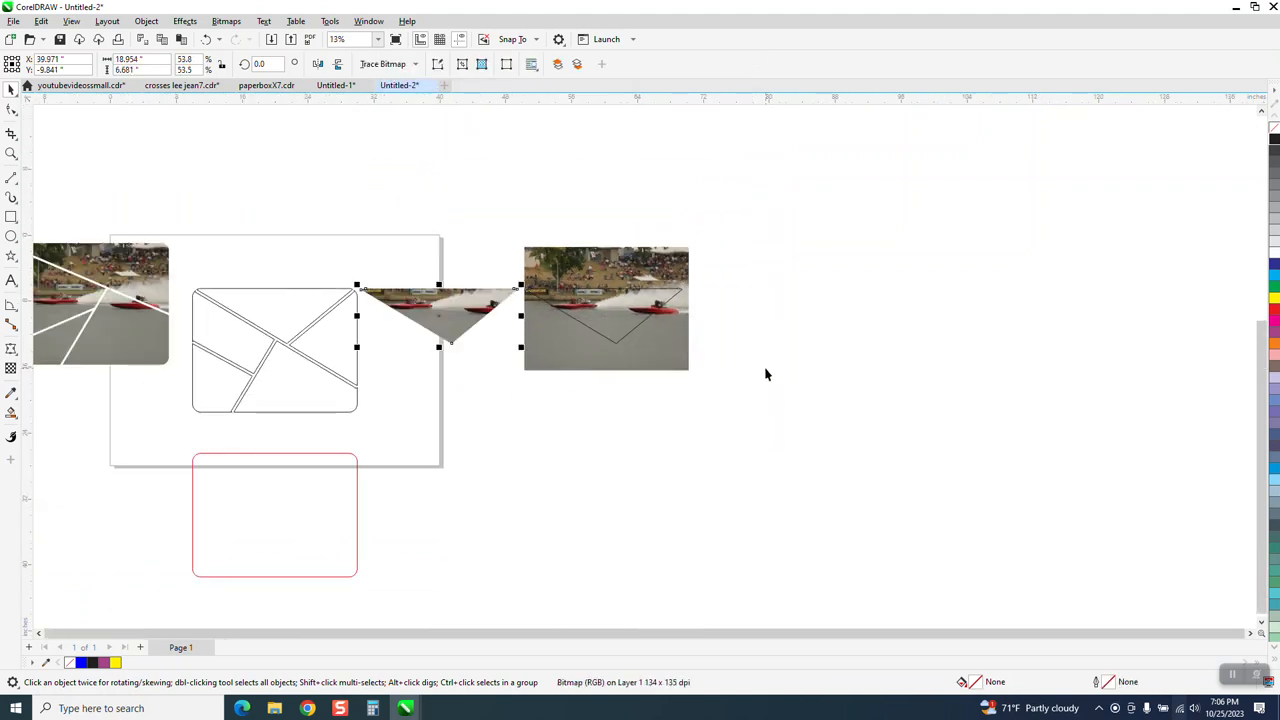
Step: Move the boat photo off the leftover triangle outline and delete that outline
left_click(626, 342)
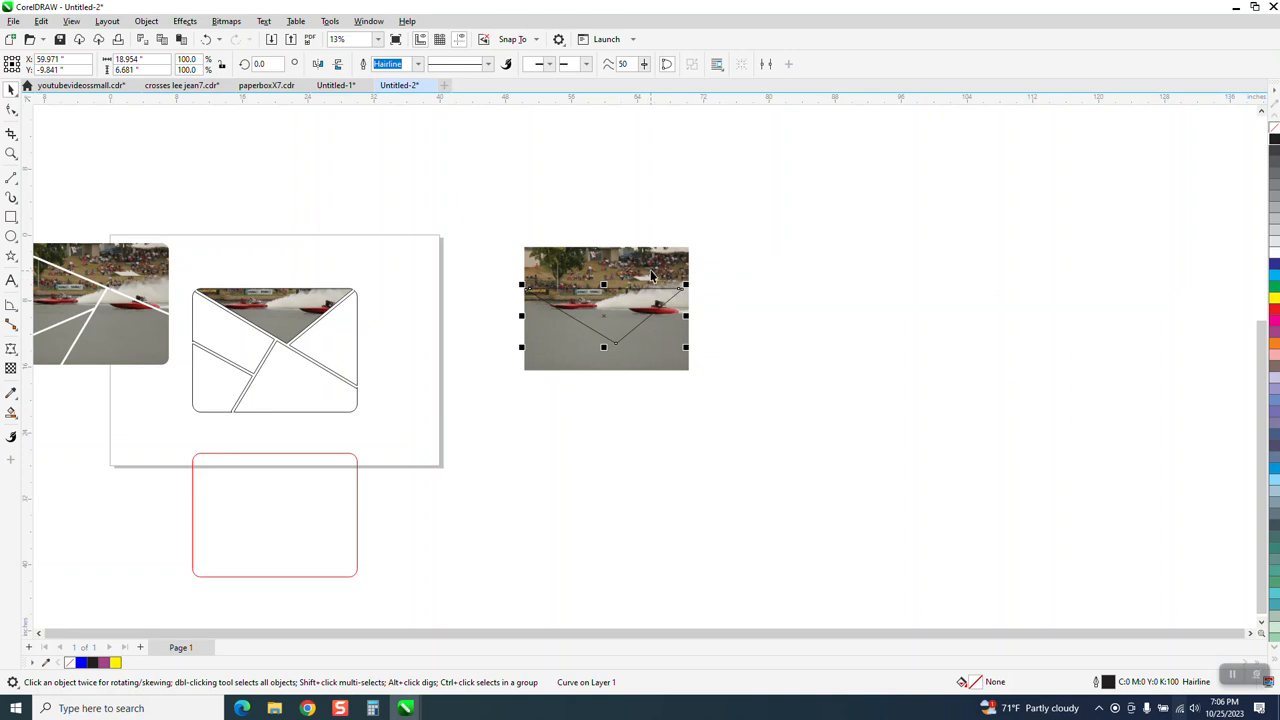
left_click_drag(651, 275, 877, 488)
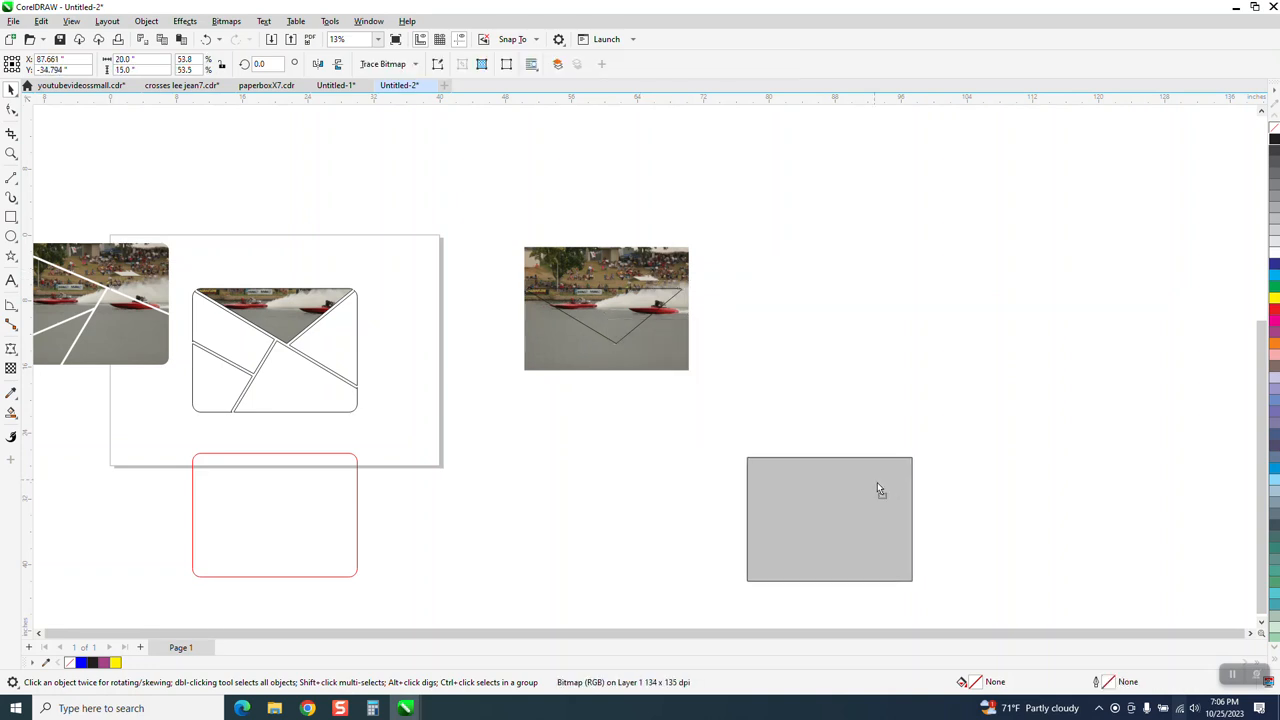
left_click(585, 330)
key("Delete")
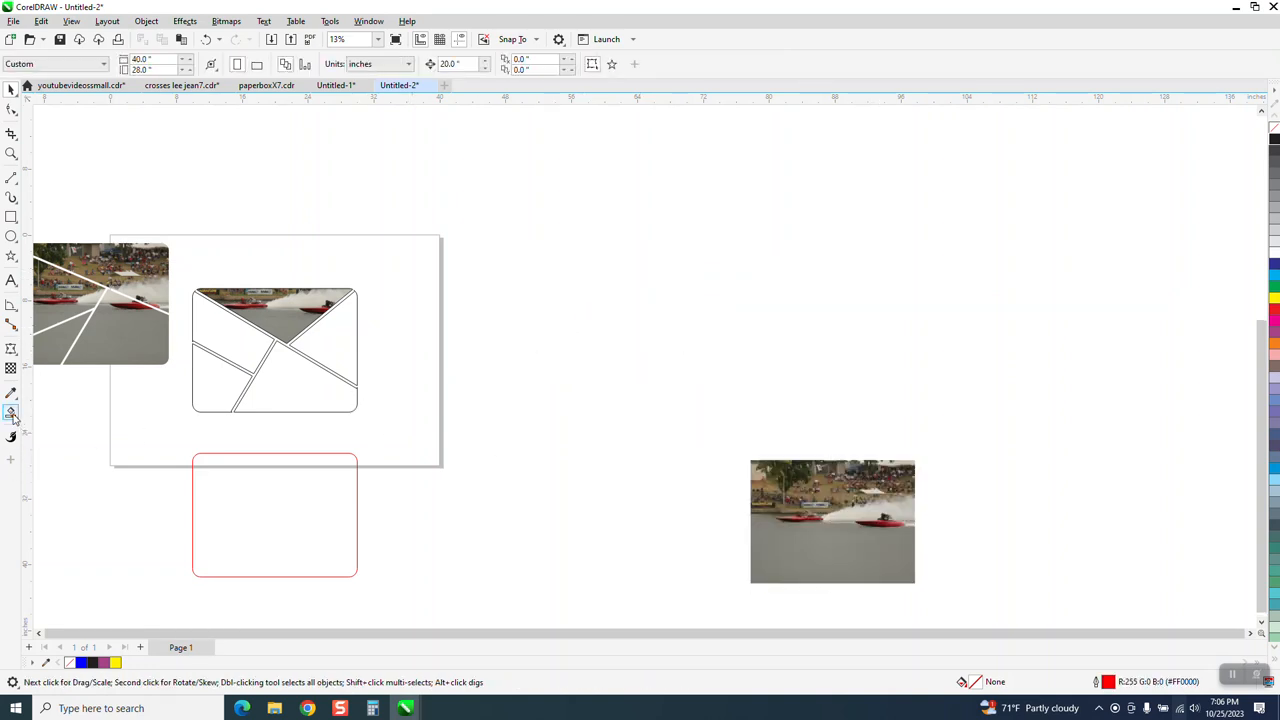
Step: Smart Fill the right-hand section, move the new shape 40 inches right off the page, and leave it as a black outline without fill
left_click(12, 413)
left_click(353, 357)
key("Right")
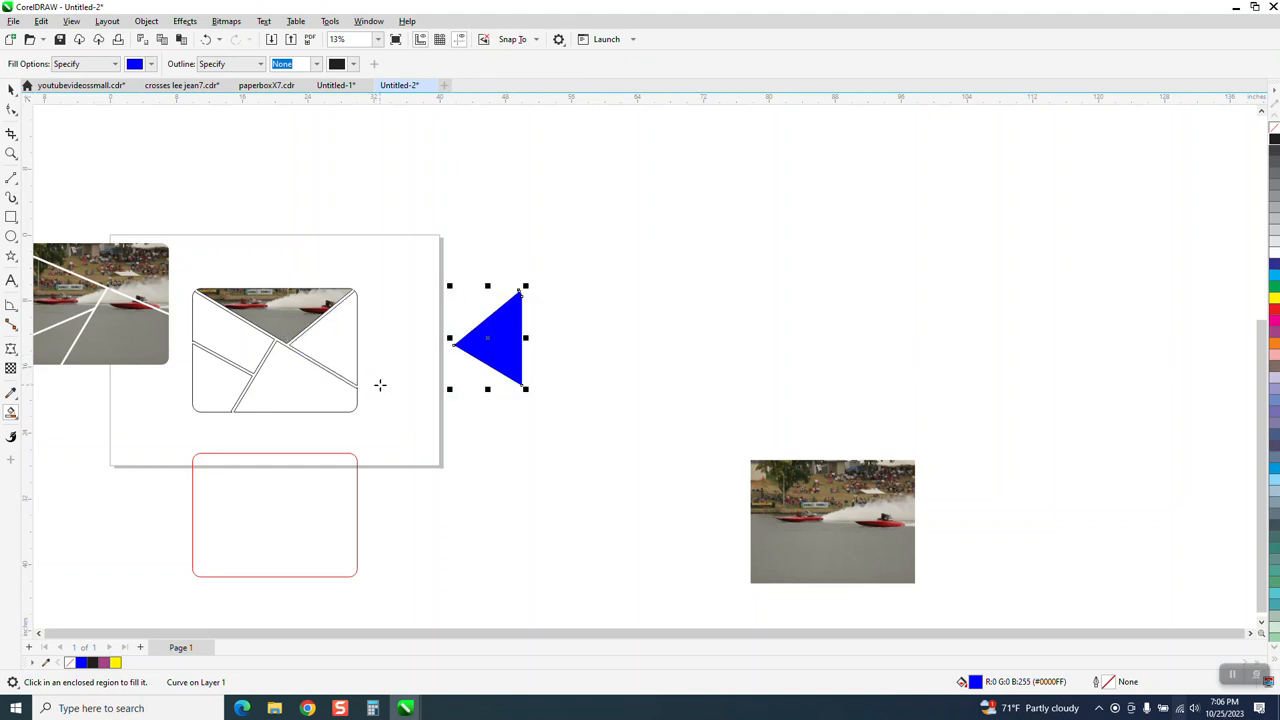
key("Right")
left_click(1274, 128)
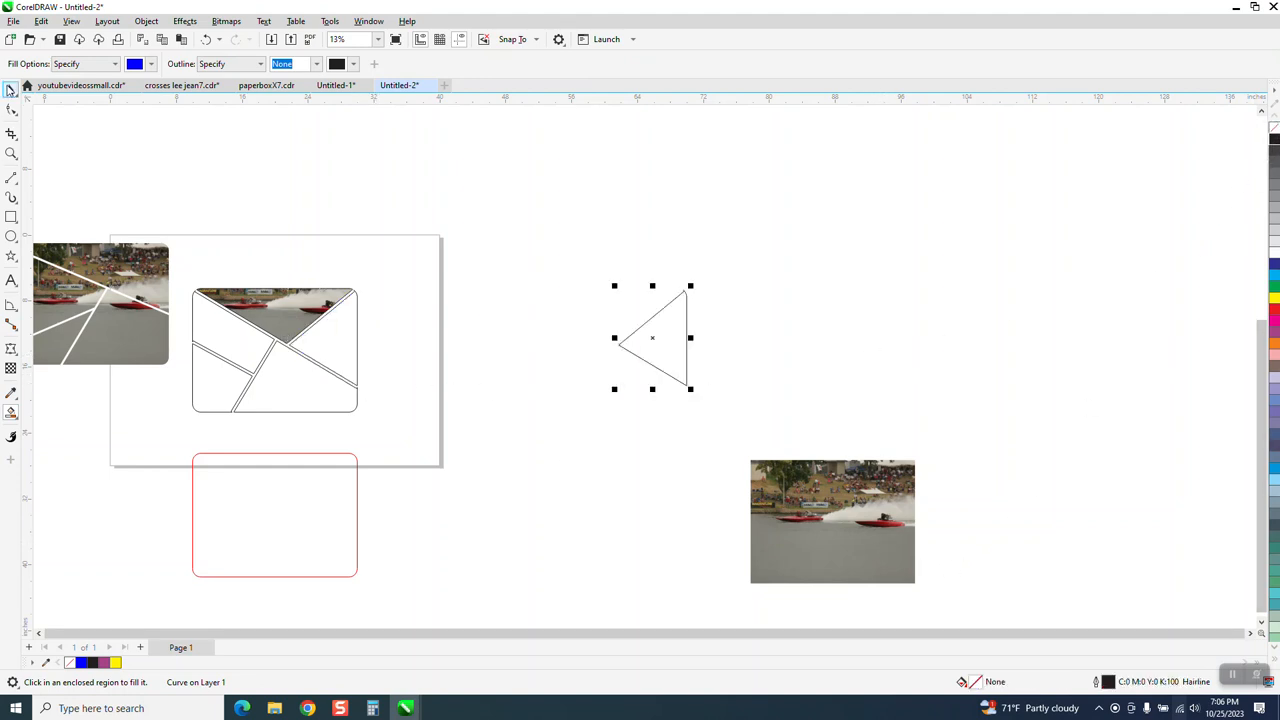
Step: Place the photo over the new outline, intersect the two, and move the resulting piece 40 inches left into the right-hand section
key("space")
left_click_drag(857, 545, 701, 352)
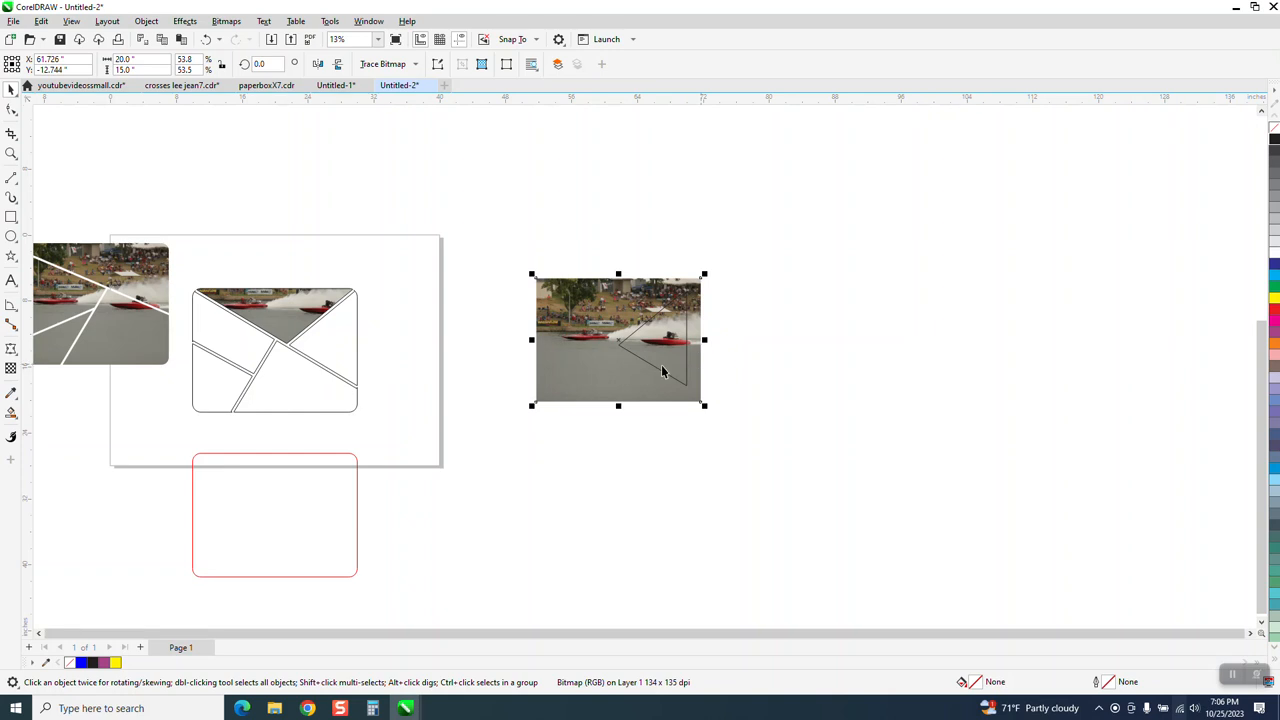
left_click_drag(508, 250, 769, 474)
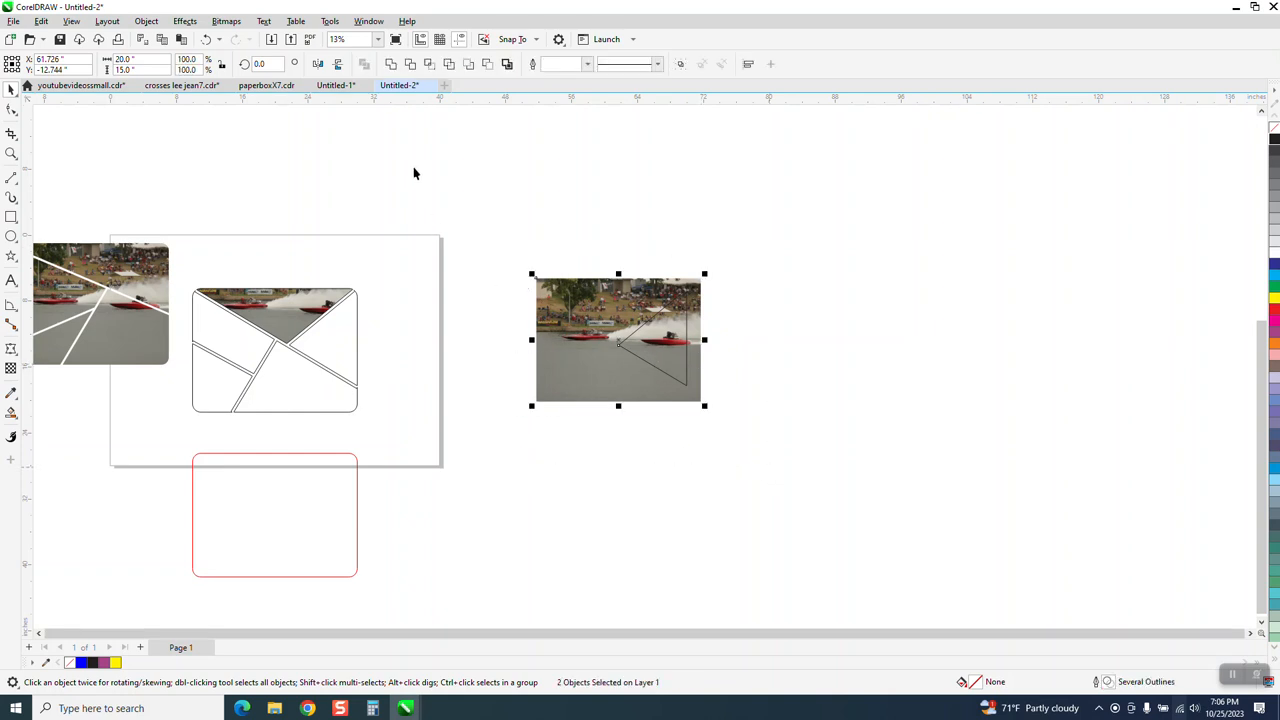
left_click(428, 64)
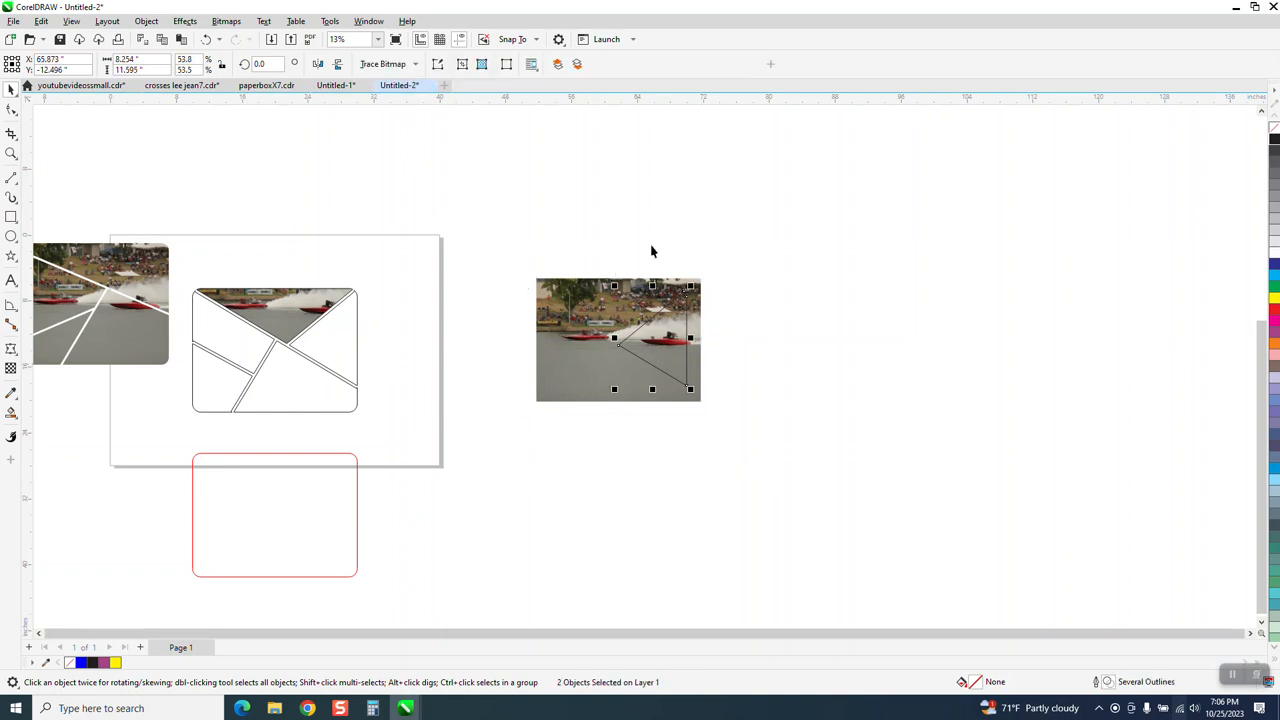
key("Left")
key("Left")
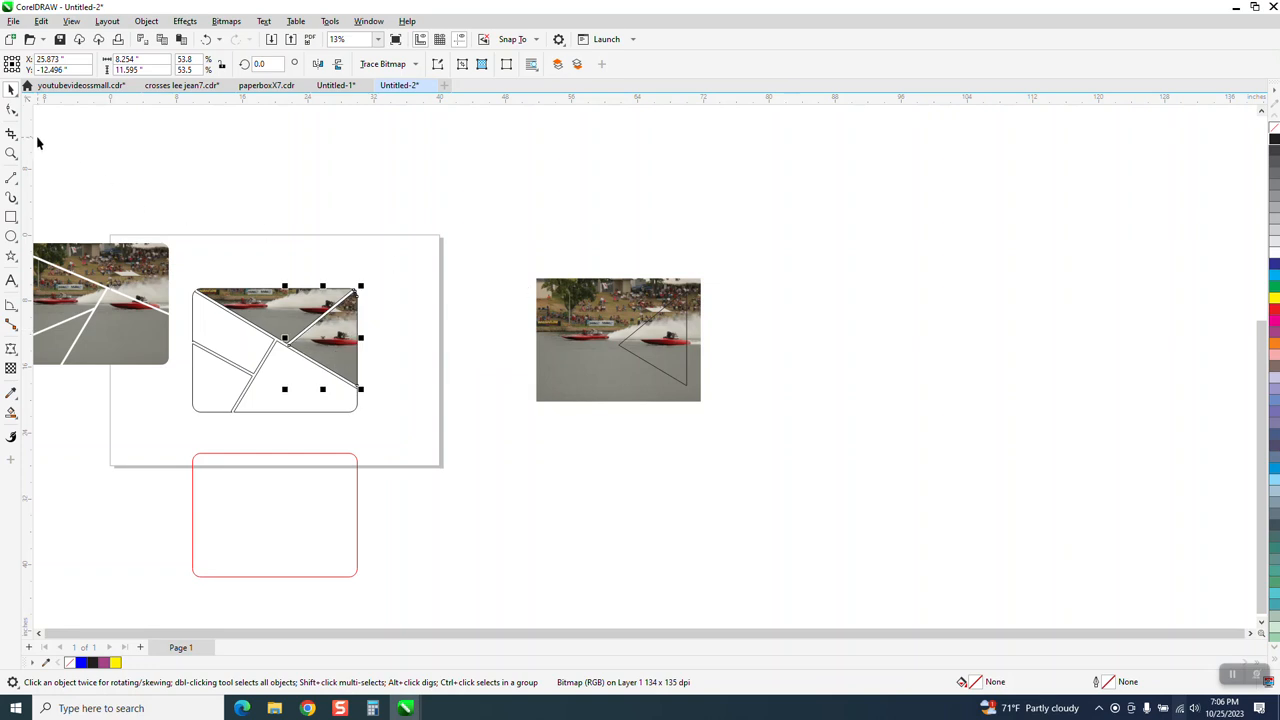
Step: Move the earlier sample split photo down, clear of the layout, and inspect the two sections filled with photo pieces
left_click_drag(148, 248, 143, 395)
left_click(14, 153)
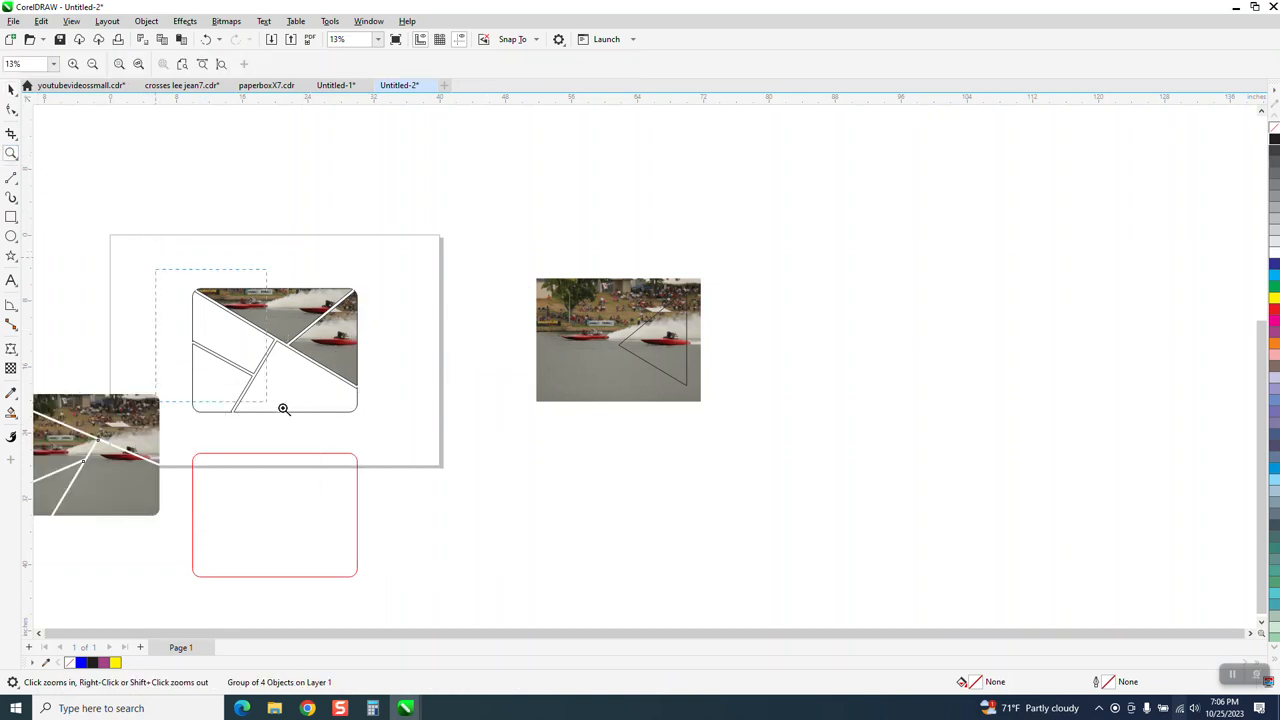
left_click_drag(283, 409, 437, 430)
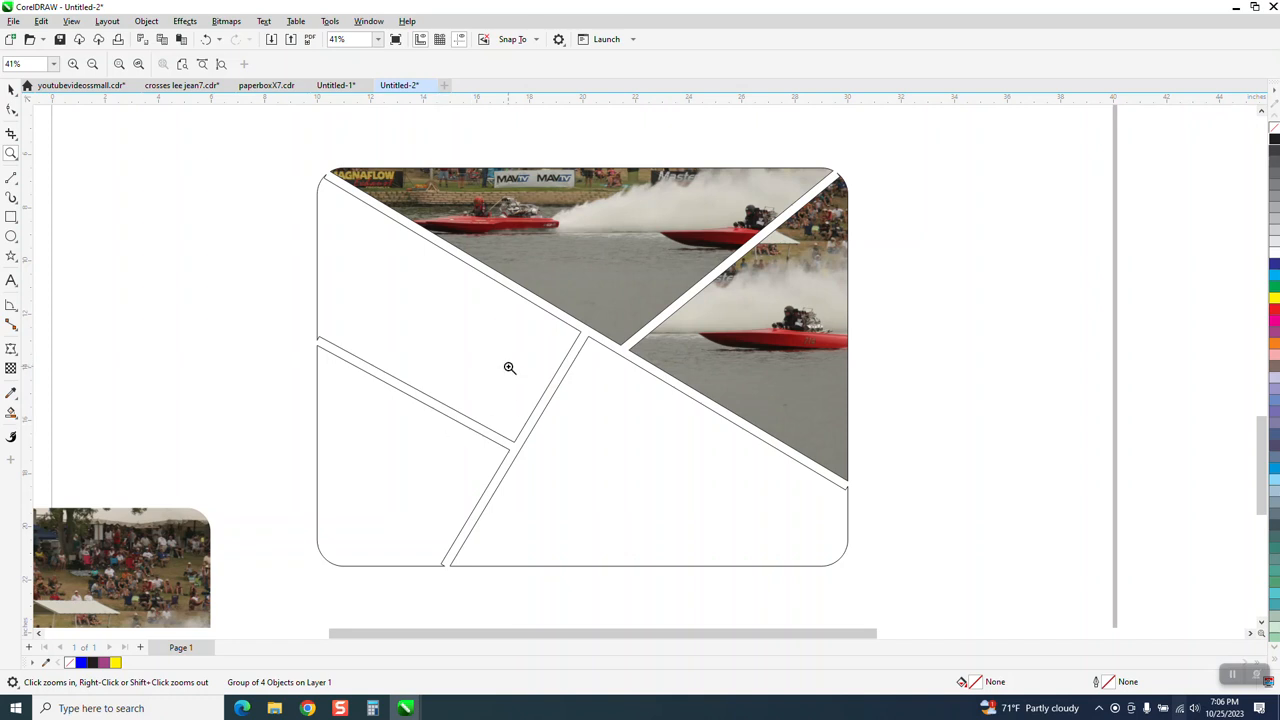
scroll(530, 395, "down", 3)
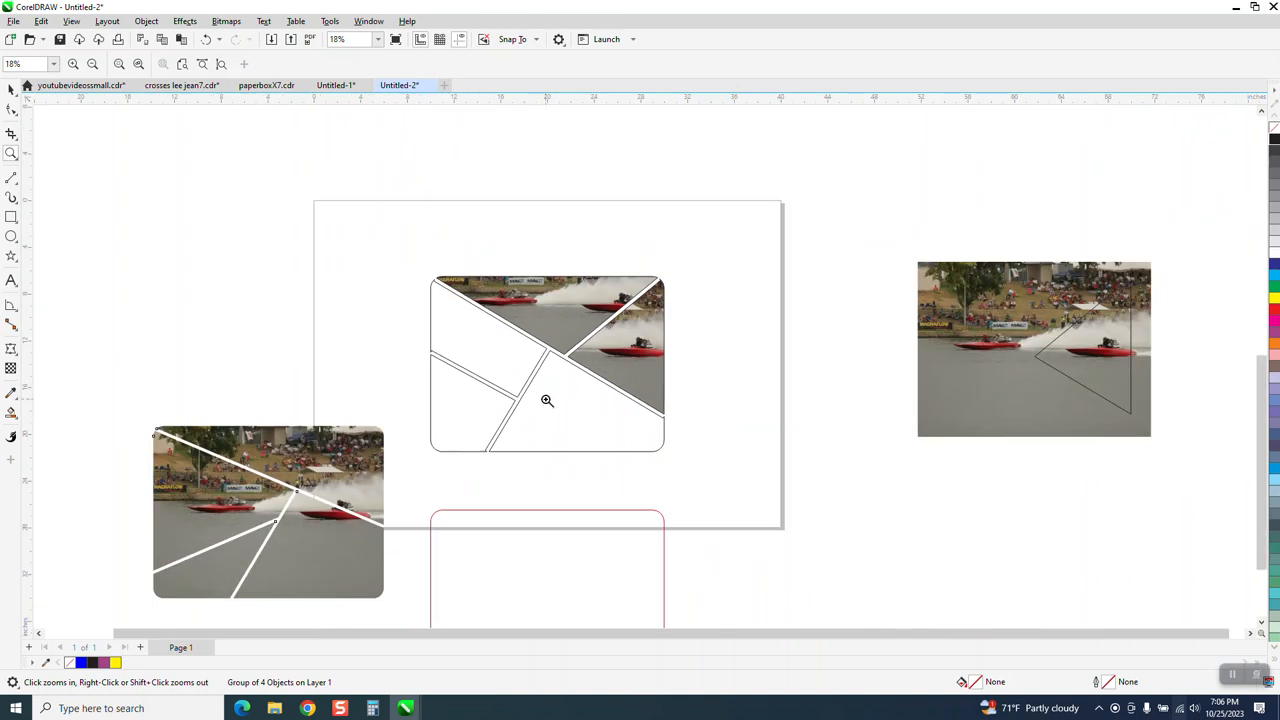
Step: Fill the red-outlined rounded rectangle with cyan and move it 20 inches up onto the sectioned layout
left_click(11, 89)
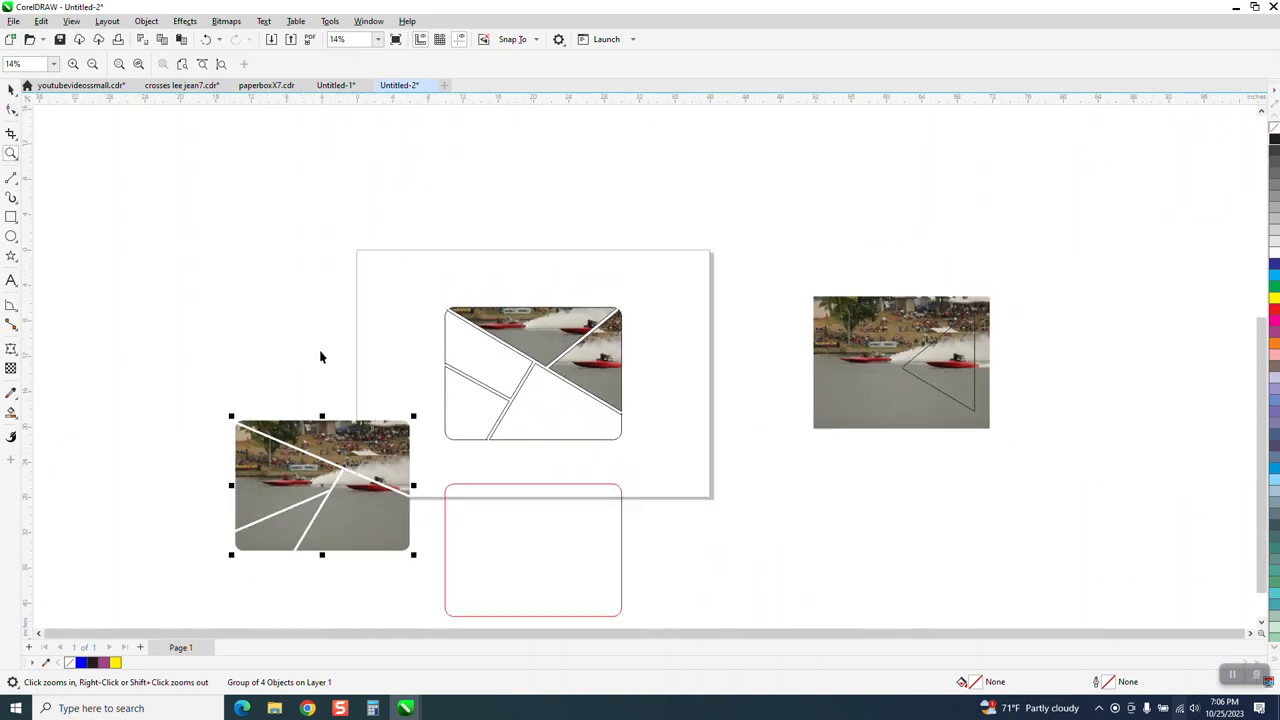
left_click(524, 496)
left_click(1275, 283)
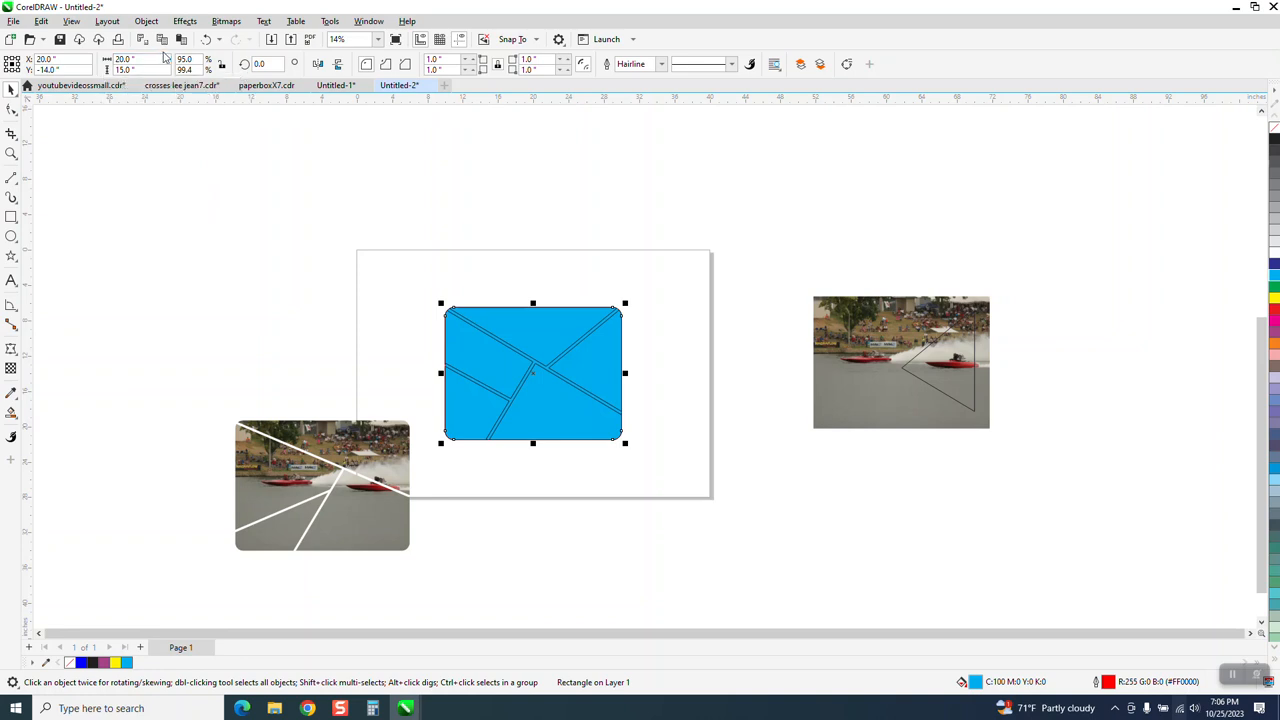
Step: Send the cyan rounded rectangle to the back of the page and inspect the photo sections against it
left_click(146, 21)
mouse_move(286, 233)
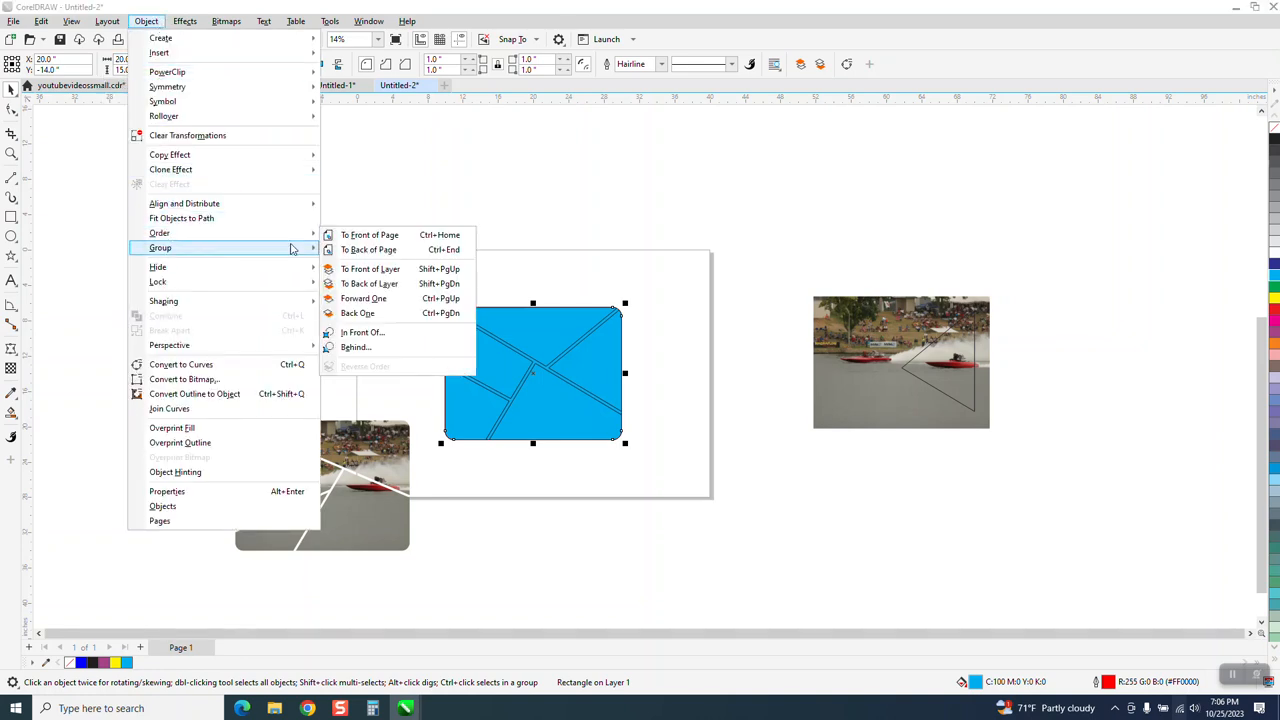
left_click(345, 250)
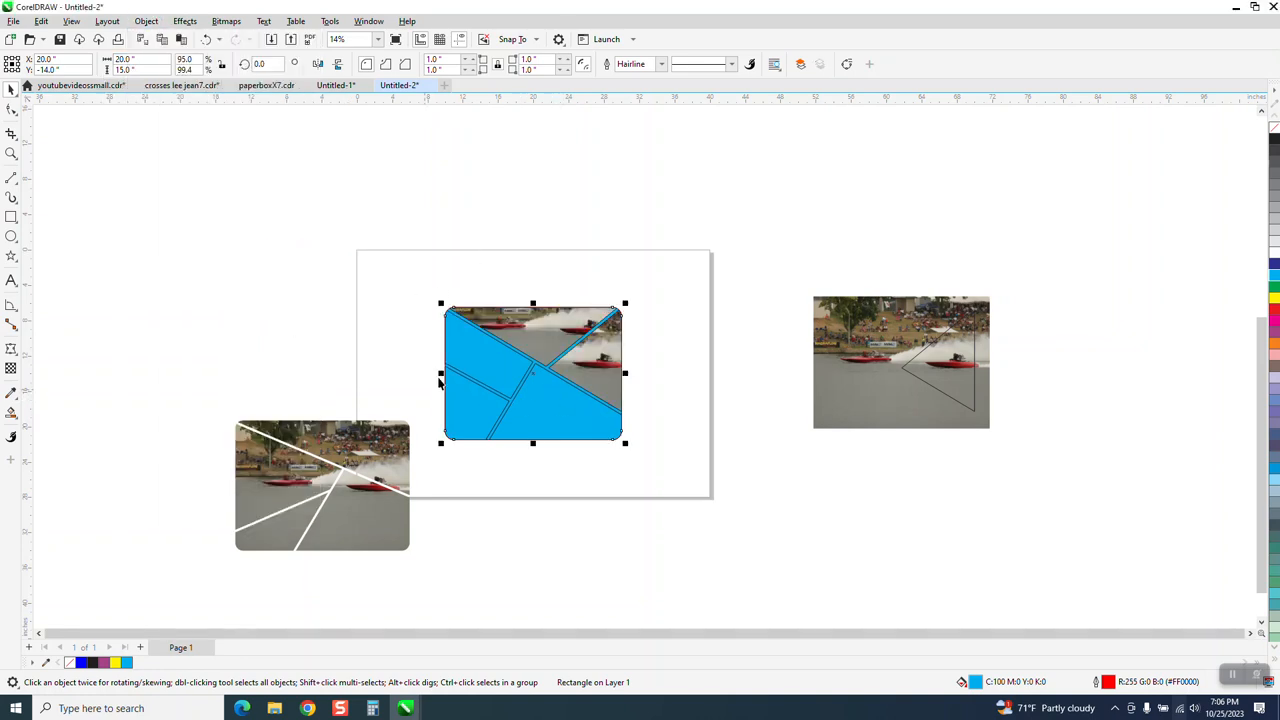
left_click(11, 153)
left_click_drag(486, 290, 690, 465)
scroll(606, 446, "down", 5)
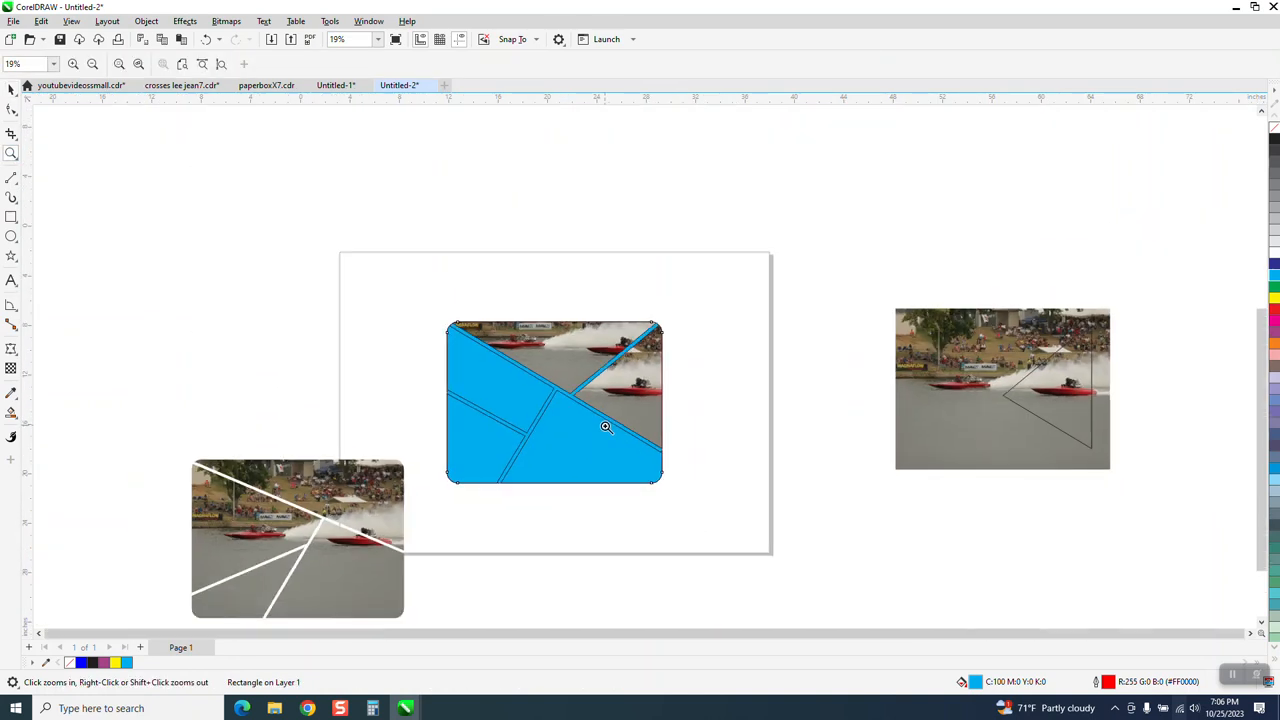